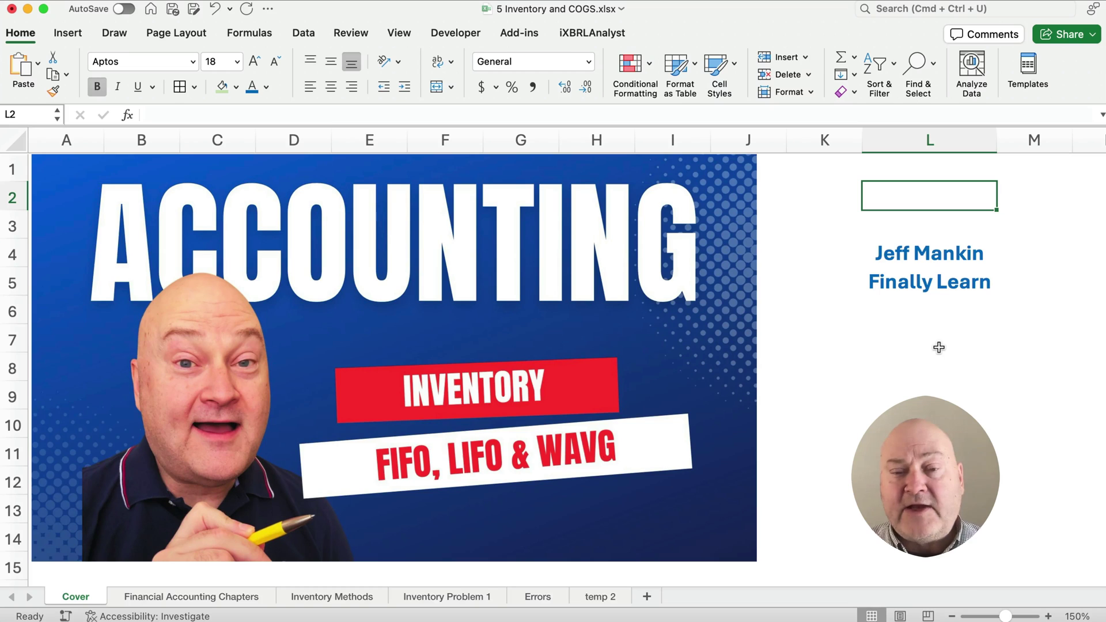
Step: Switch from the Cover sheet to the Financial Accounting Chapters sheet
{"action": "key", "text": "alt+Right"}
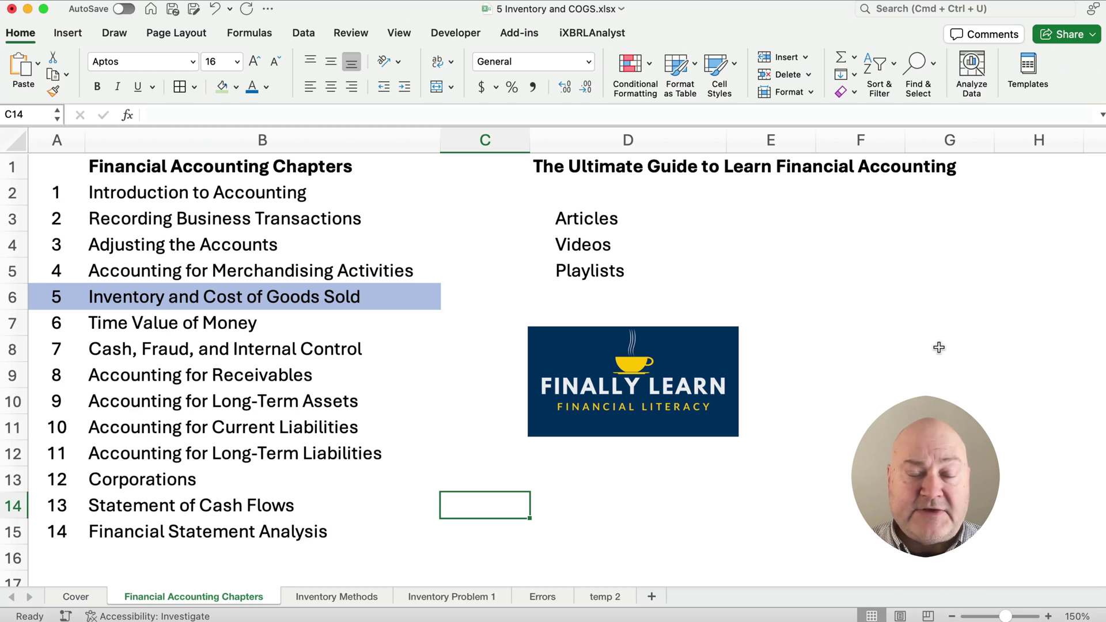
Step: Move to the Inventory Methods sheet and highlight the FIFO, LIFO and WAVG method rows
{"action": "key", "text": "alt+Right"}
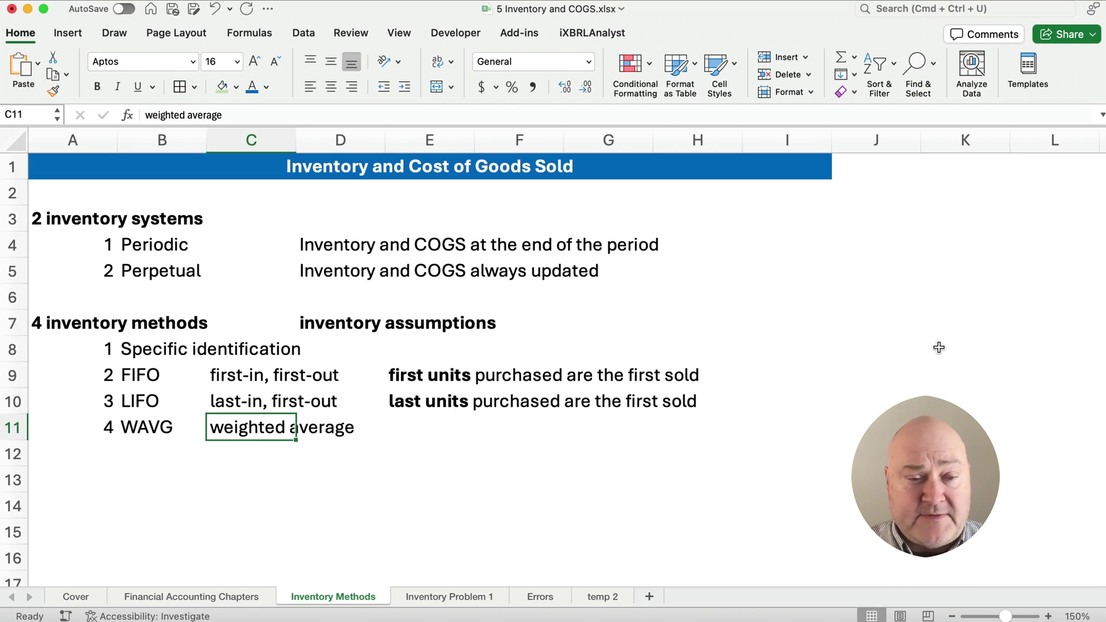
{"action": "left_click_drag", "start_coordinate": [99, 375], "coordinate": [346, 427]}
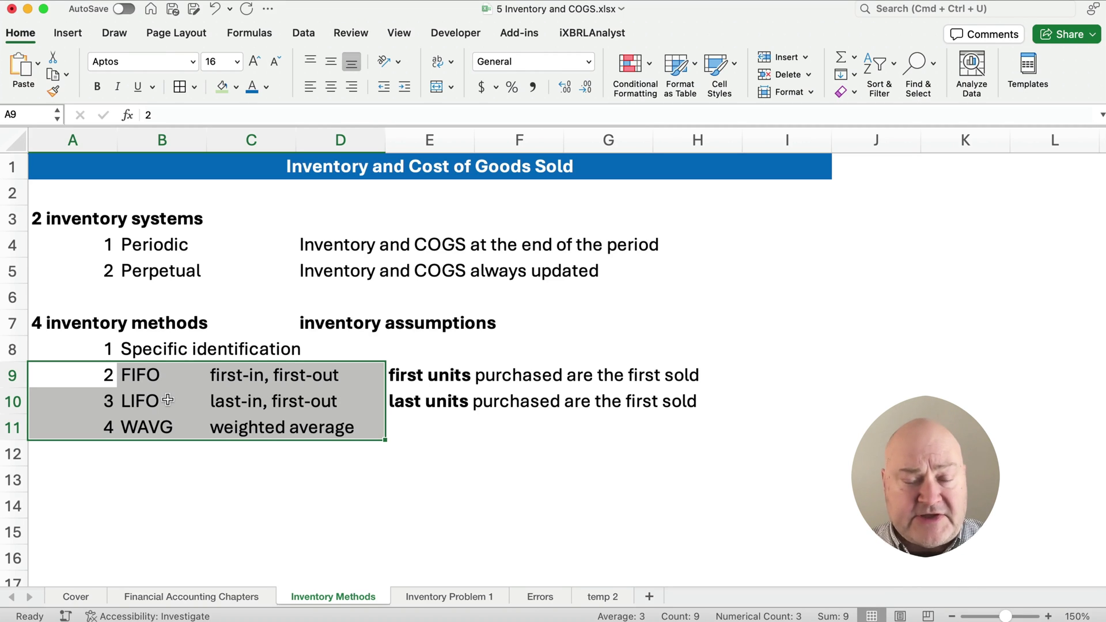
{"action": "left_click", "coordinate": [432, 598]}
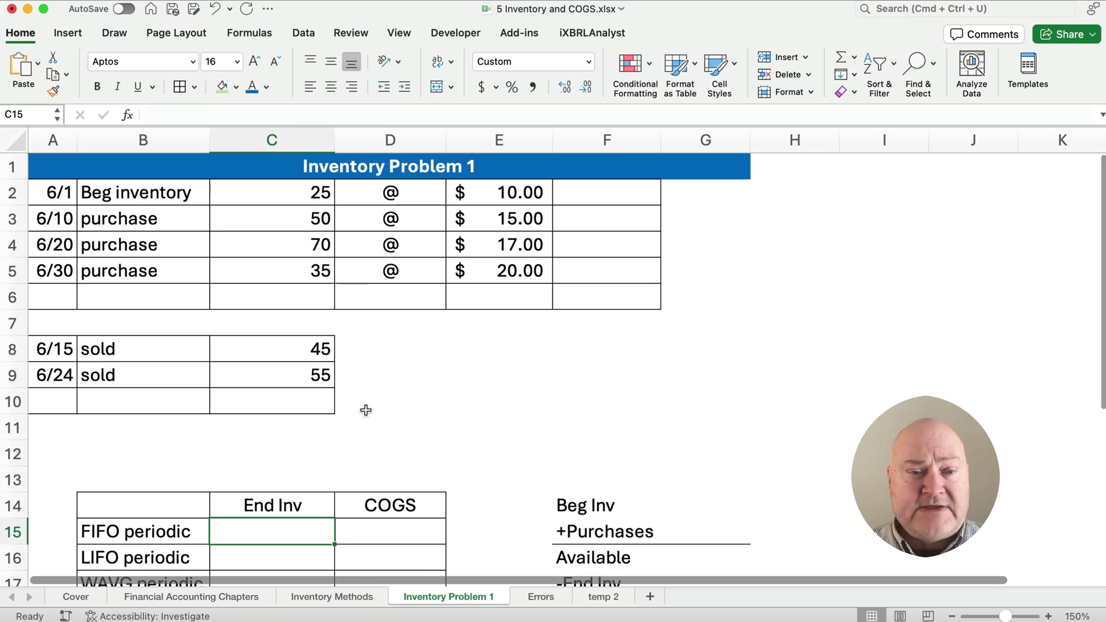
{"action": "left_click_drag", "start_coordinate": [54, 193], "coordinate": [646, 280]}
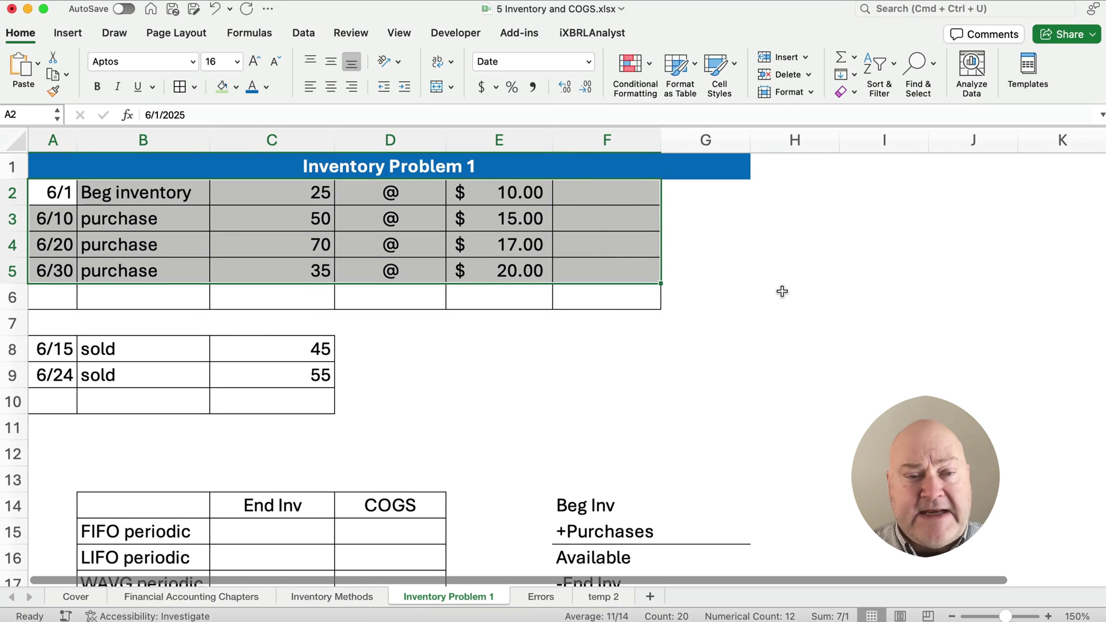
{"action": "left_click", "coordinate": [288, 192]}
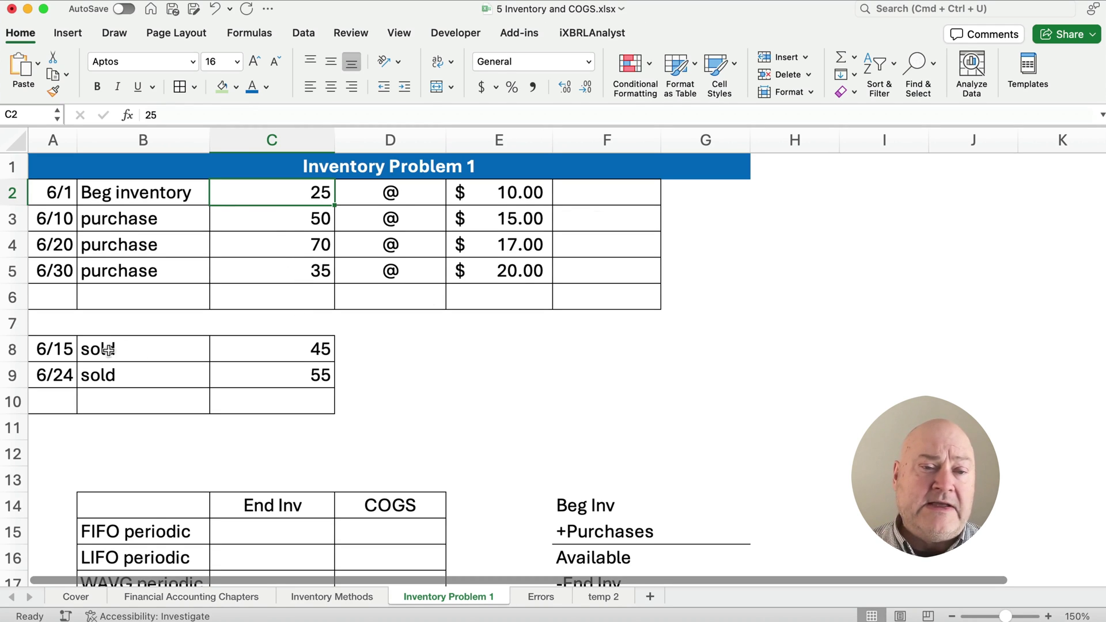
{"action": "left_click_drag", "start_coordinate": [109, 350], "coordinate": [121, 374]}
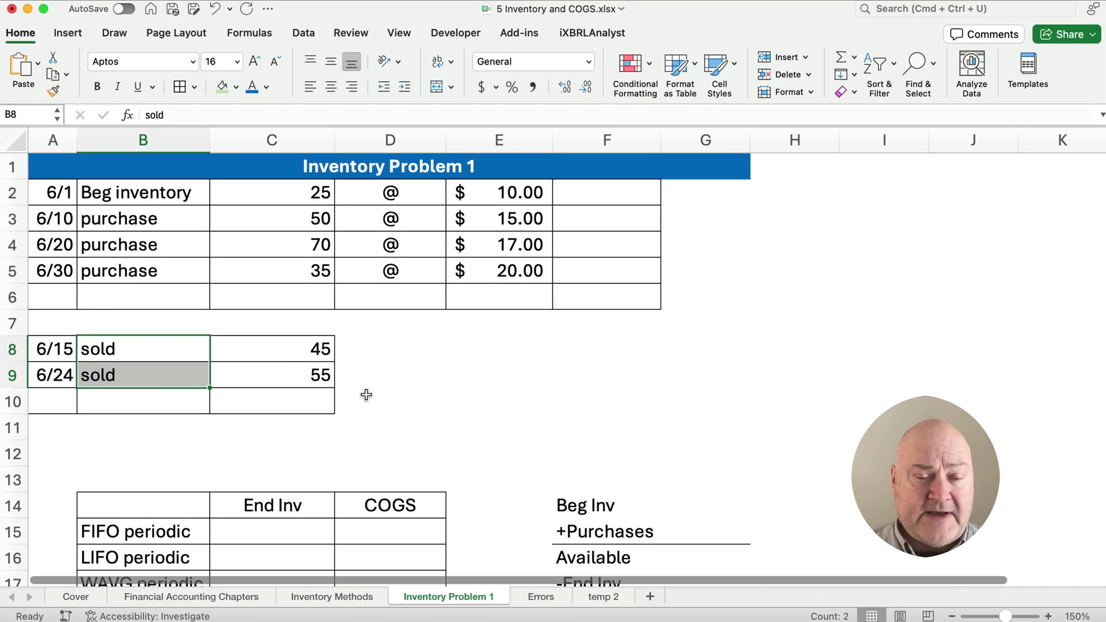
{"action": "scroll", "coordinate": [365, 392], "scroll_direction": "down", "scroll_amount": 4}
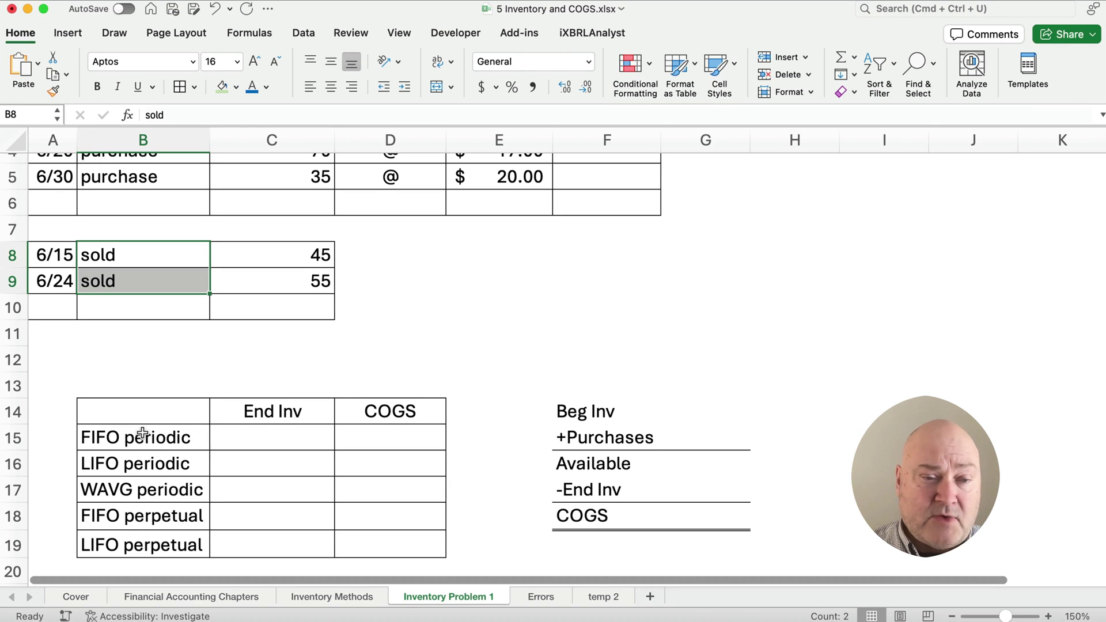
{"action": "scroll", "coordinate": [140, 430], "scroll_direction": "up", "scroll_amount": 4}
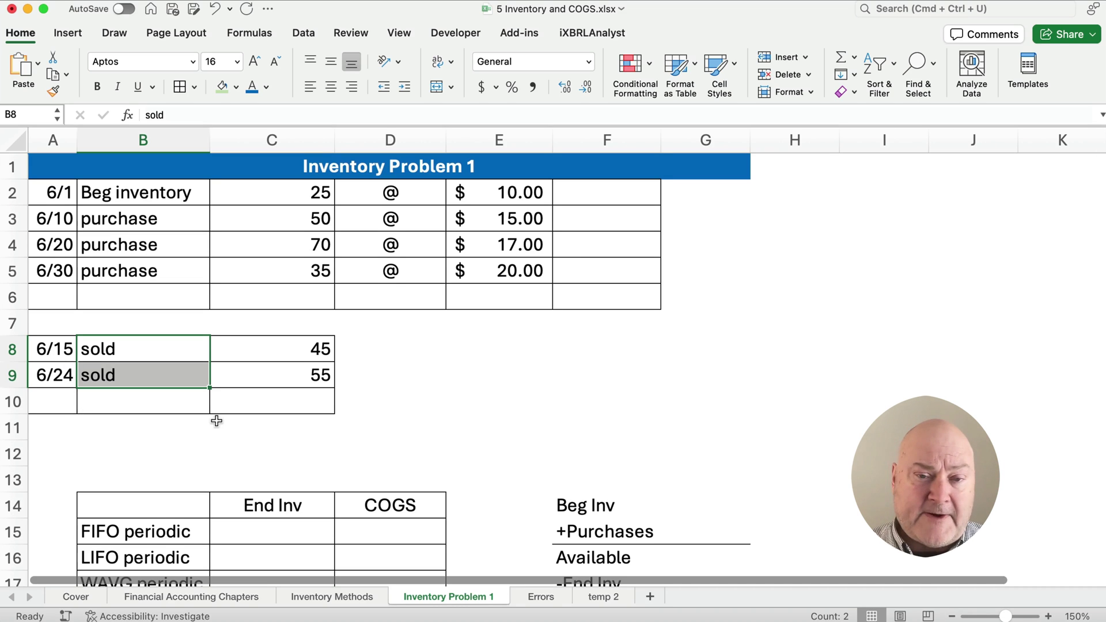
Step: Compute layer costs with =C2*E2 in F2, filled down to F5 as whole dollars
{"action": "left_click", "coordinate": [622, 195]}
{"action": "type", "text": "="}
{"action": "key", "text": "Left"}
{"action": "key", "text": "Left"}
{"action": "key", "text": "Left"}
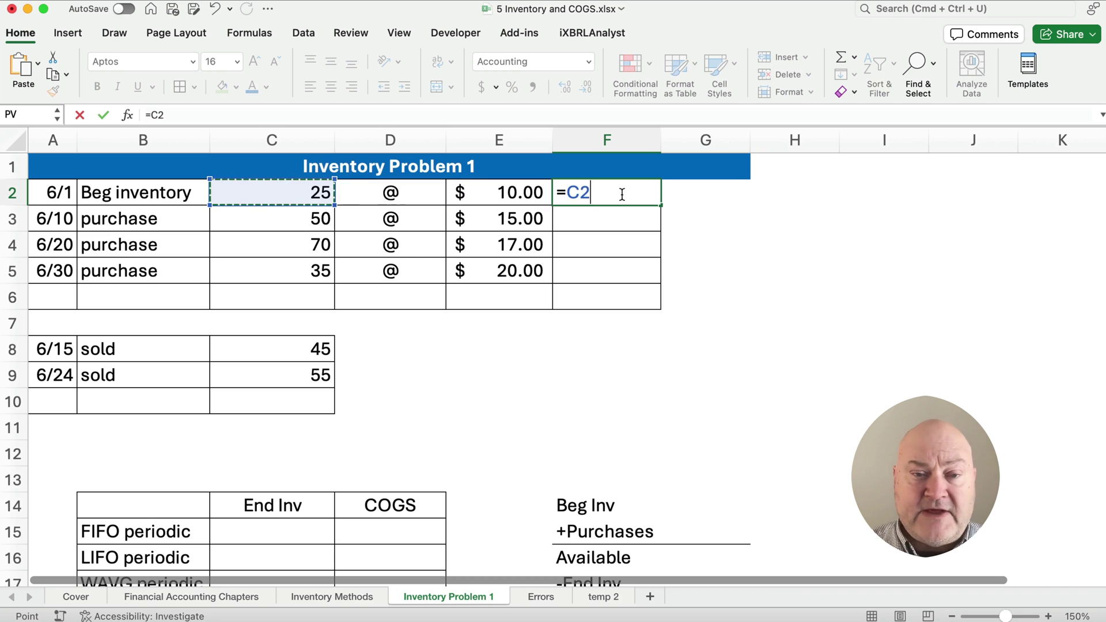
{"action": "type", "text": "*"}
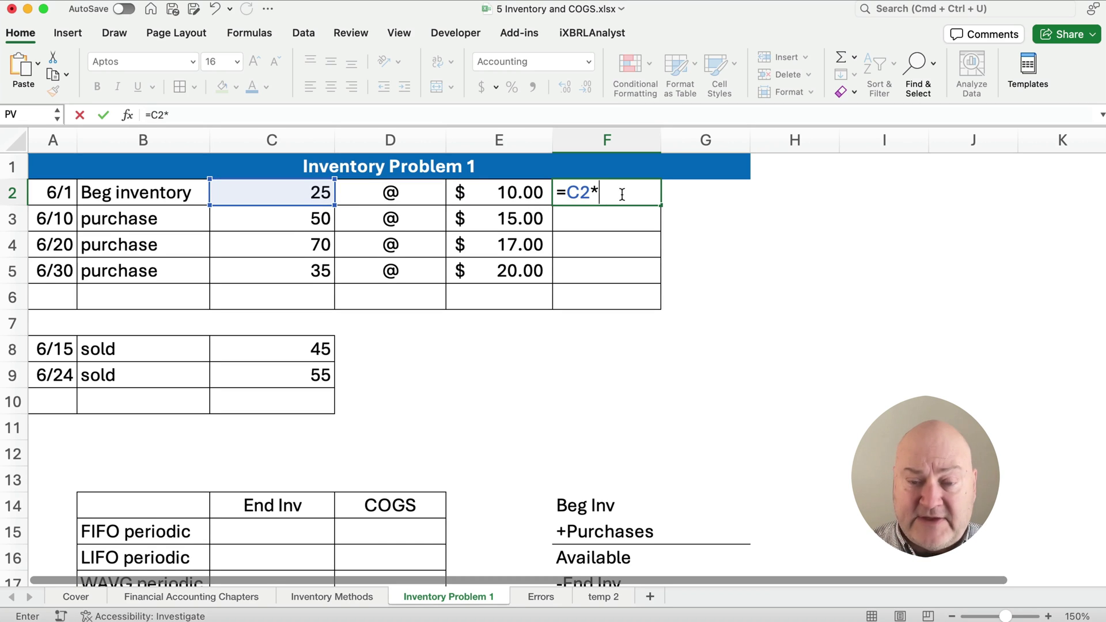
{"action": "key", "text": "Left"}
{"action": "key", "text": "Return"}
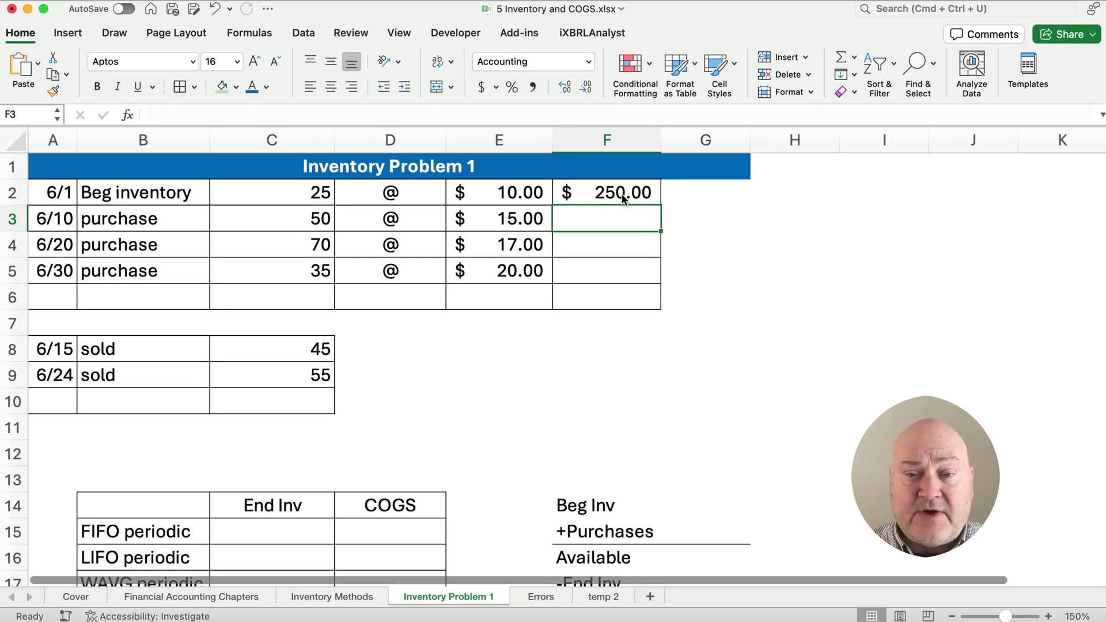
{"action": "left_click", "coordinate": [621, 194]}
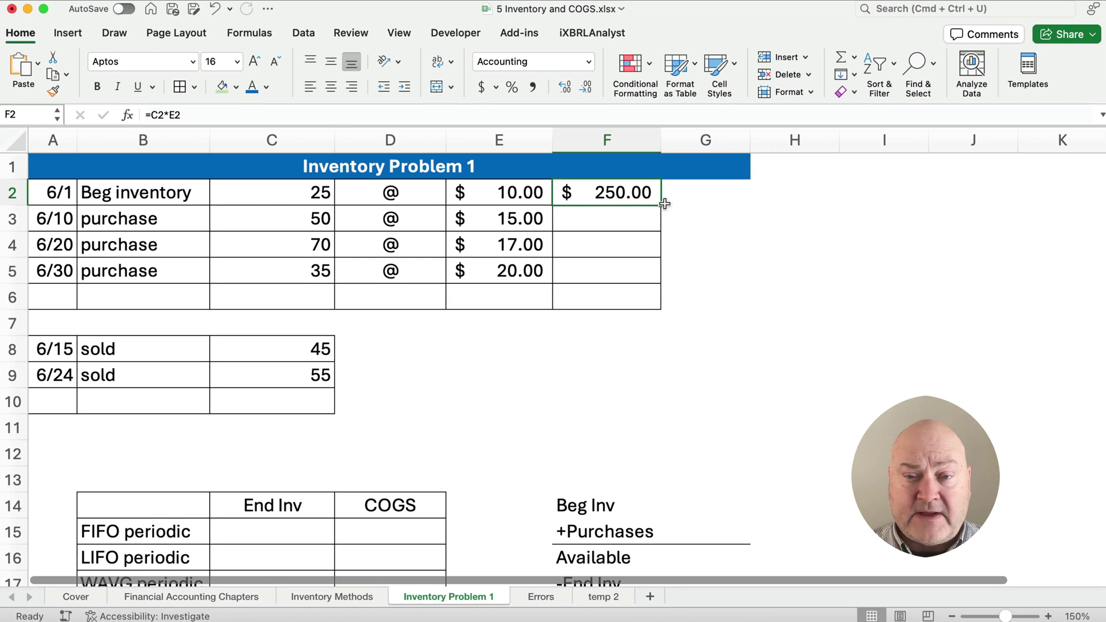
{"action": "left_click_drag", "start_coordinate": [661, 205], "coordinate": [664, 283]}
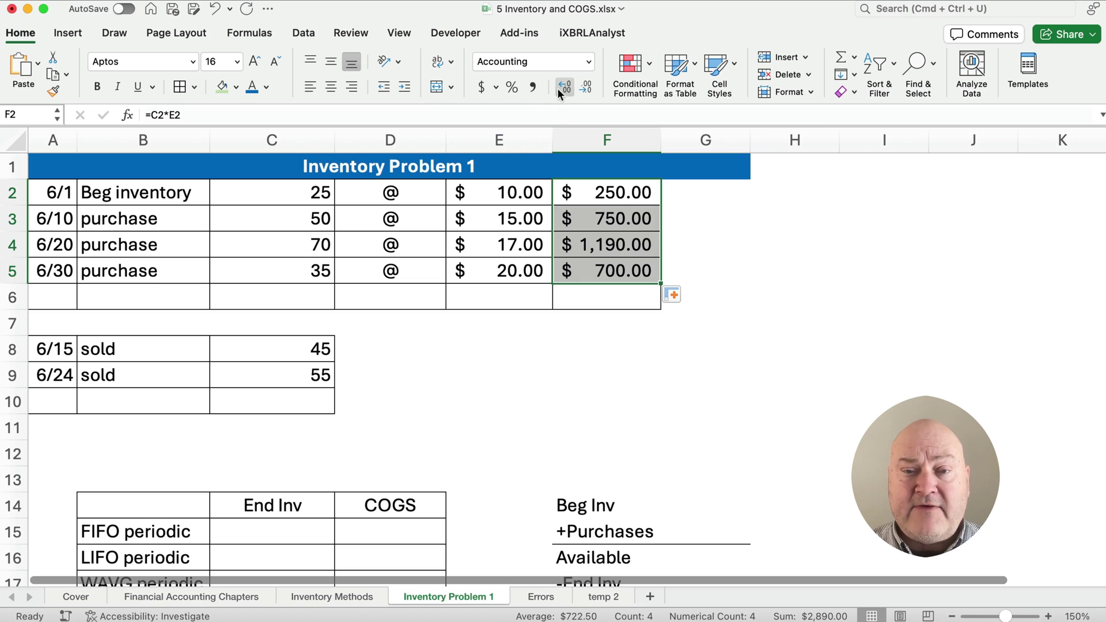
{"action": "left_click", "coordinate": [585, 86]}
{"action": "left_click", "coordinate": [585, 86]}
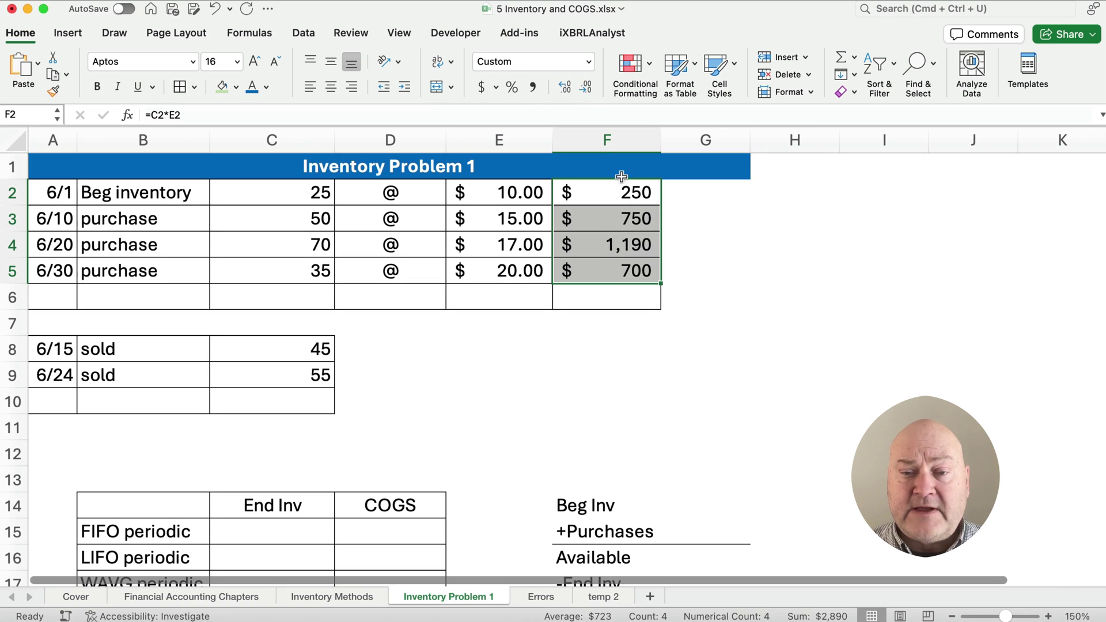
Step: AutoSum the $2,890 cost in F6, 180 units in C6 and 100 units sold in C10
{"action": "left_click_drag", "start_coordinate": [629, 193], "coordinate": [620, 291]}
{"action": "key", "text": "super+shift+t"}
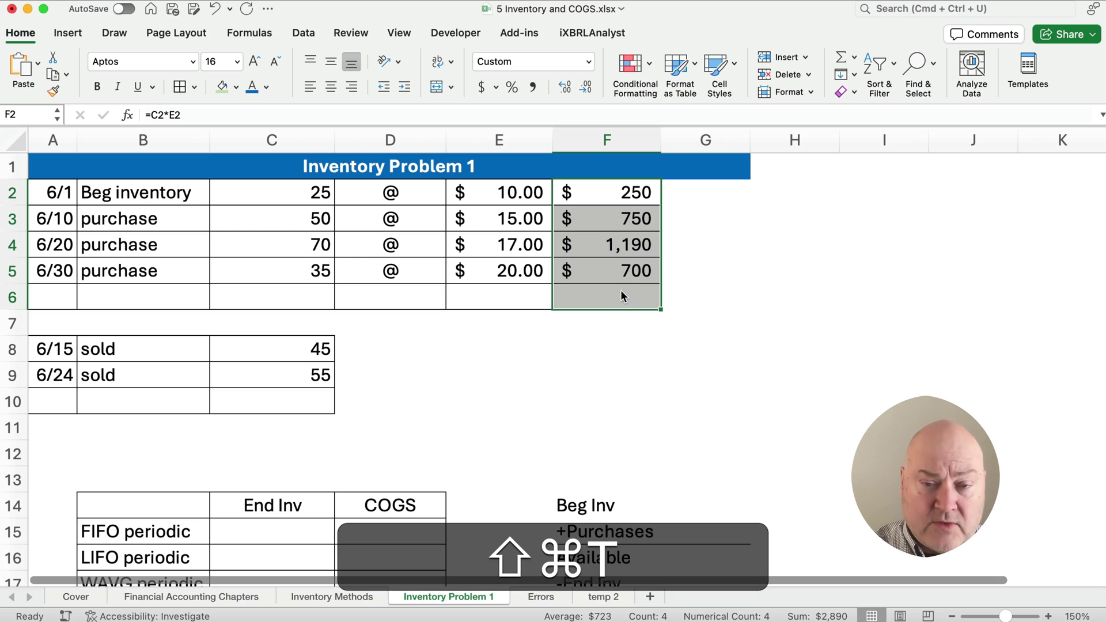
{"action": "left_click", "coordinate": [622, 294]}
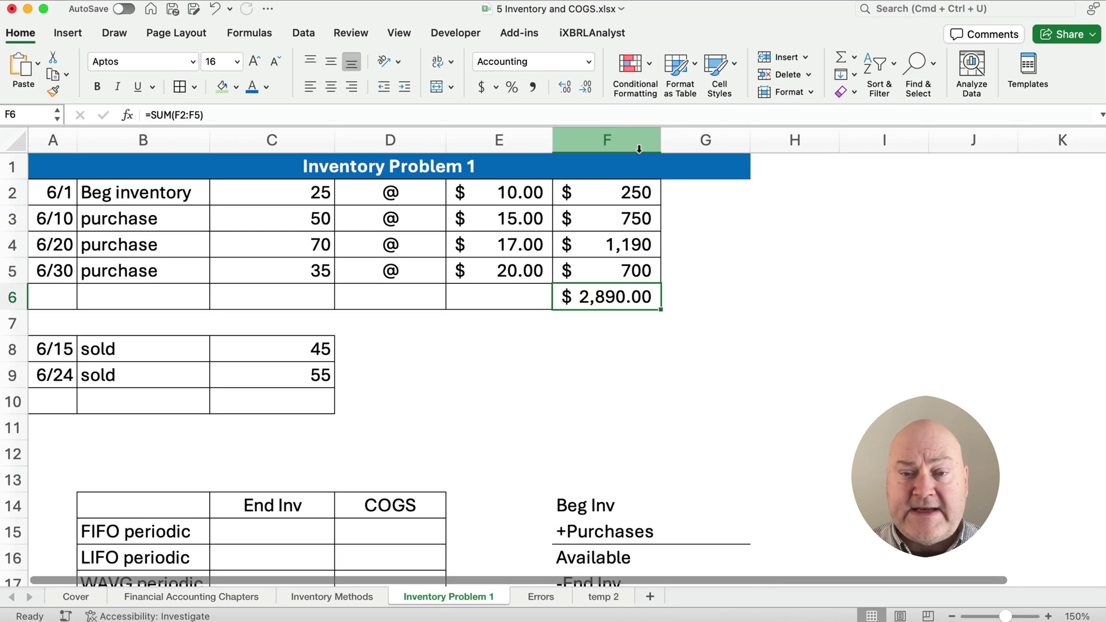
{"action": "left_click", "coordinate": [588, 85]}
{"action": "left_click", "coordinate": [588, 85]}
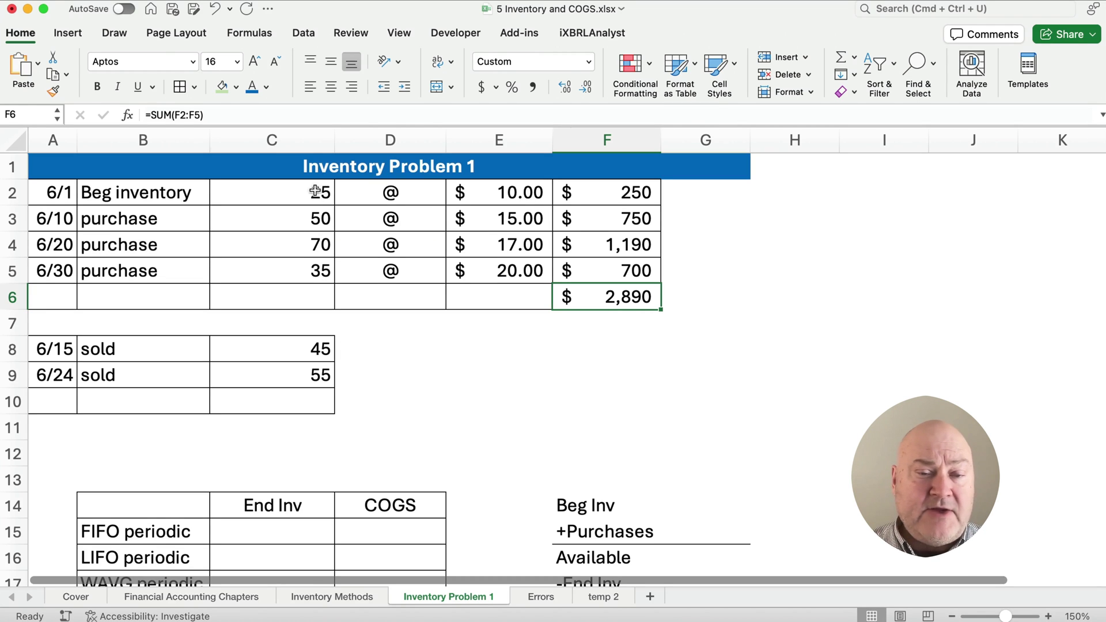
{"action": "left_click_drag", "start_coordinate": [320, 184], "coordinate": [310, 296]}
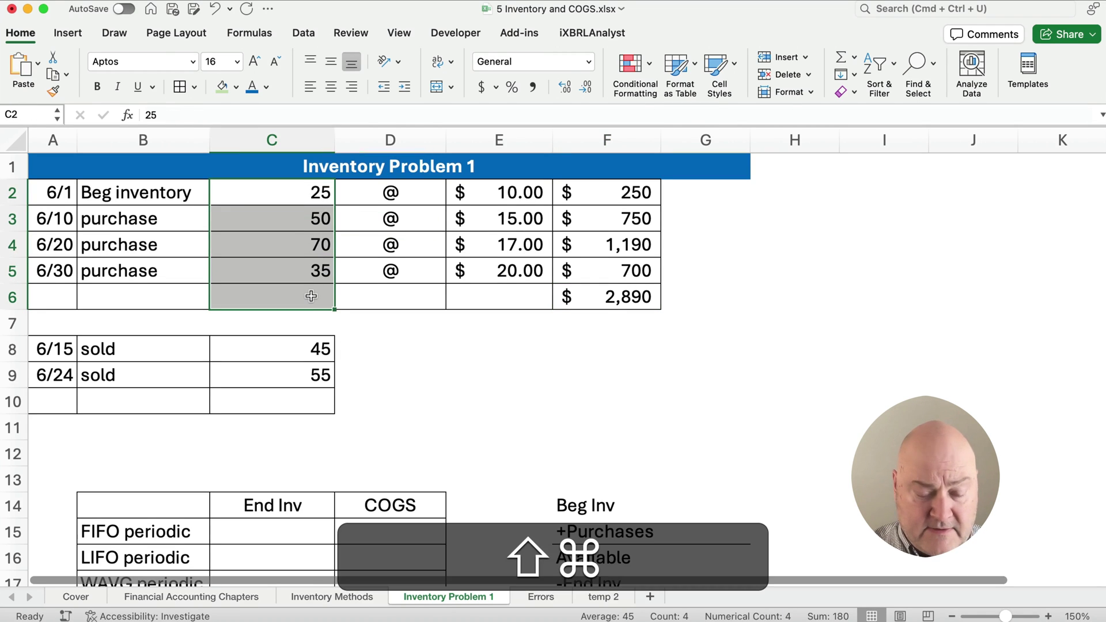
{"action": "key", "text": "super+shift+t"}
{"action": "left_click", "coordinate": [311, 296]}
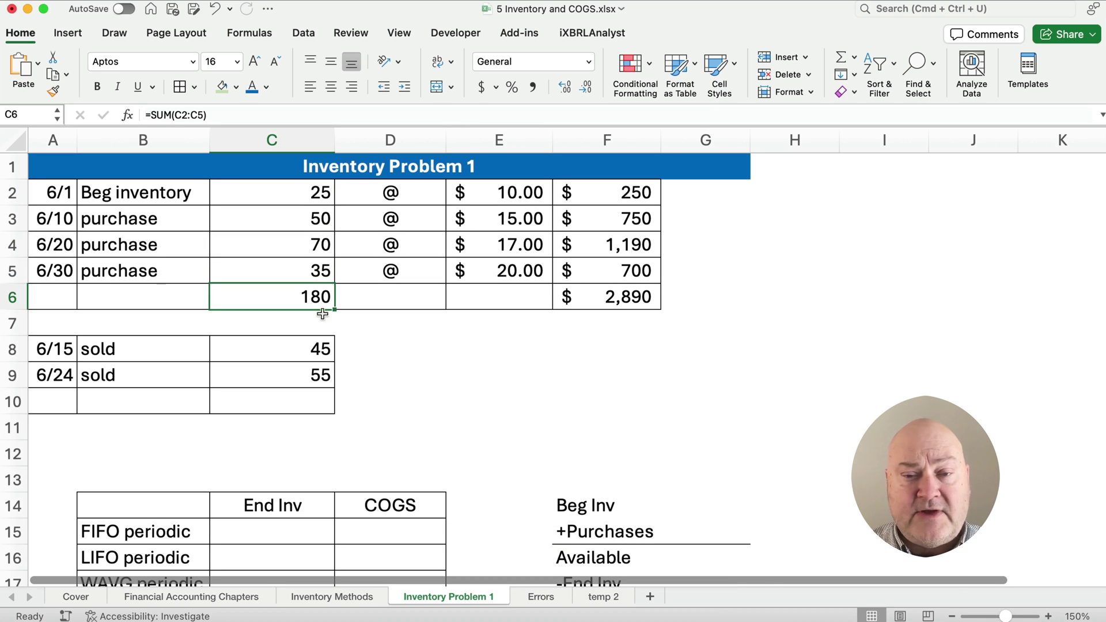
{"action": "left_click", "coordinate": [619, 300]}
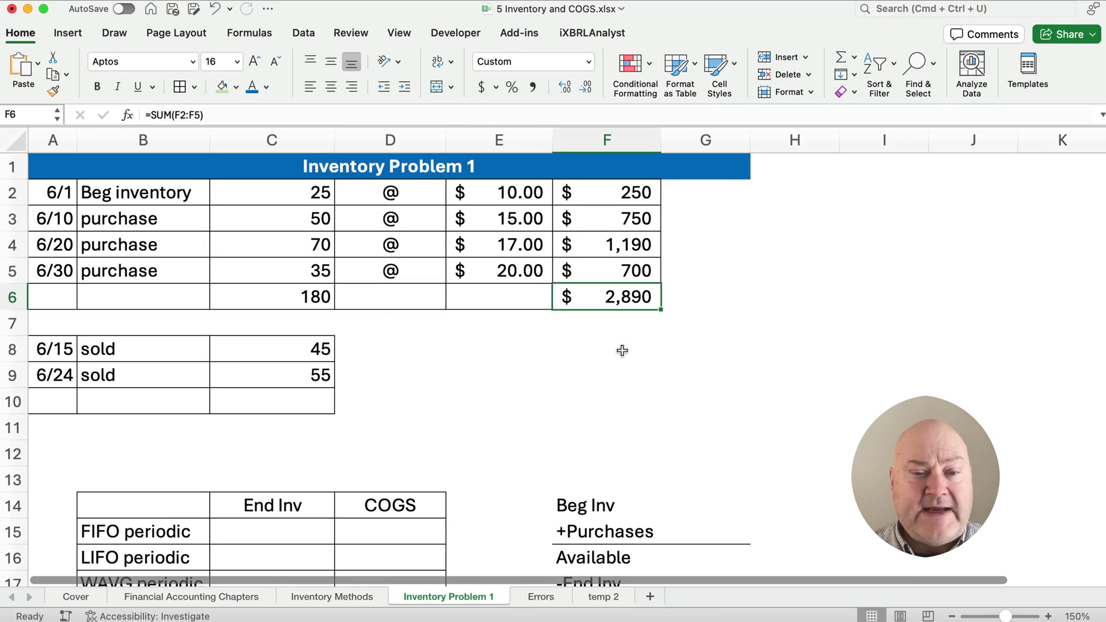
{"action": "left_click_drag", "start_coordinate": [299, 350], "coordinate": [304, 390]}
{"action": "key", "text": "shift+super+t"}
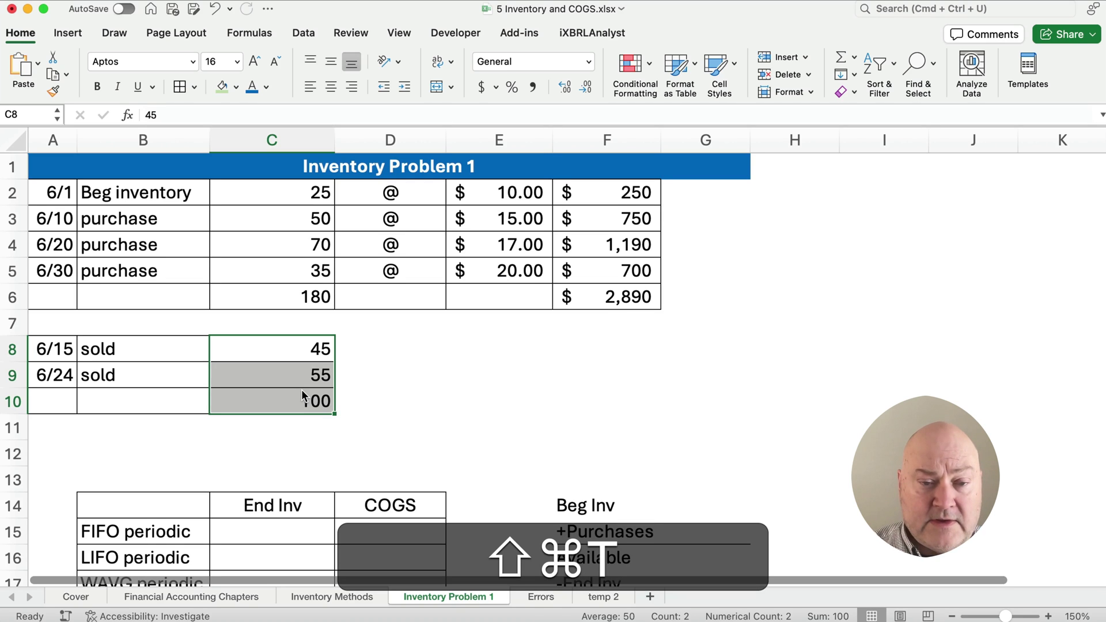
{"action": "left_click", "coordinate": [303, 401]}
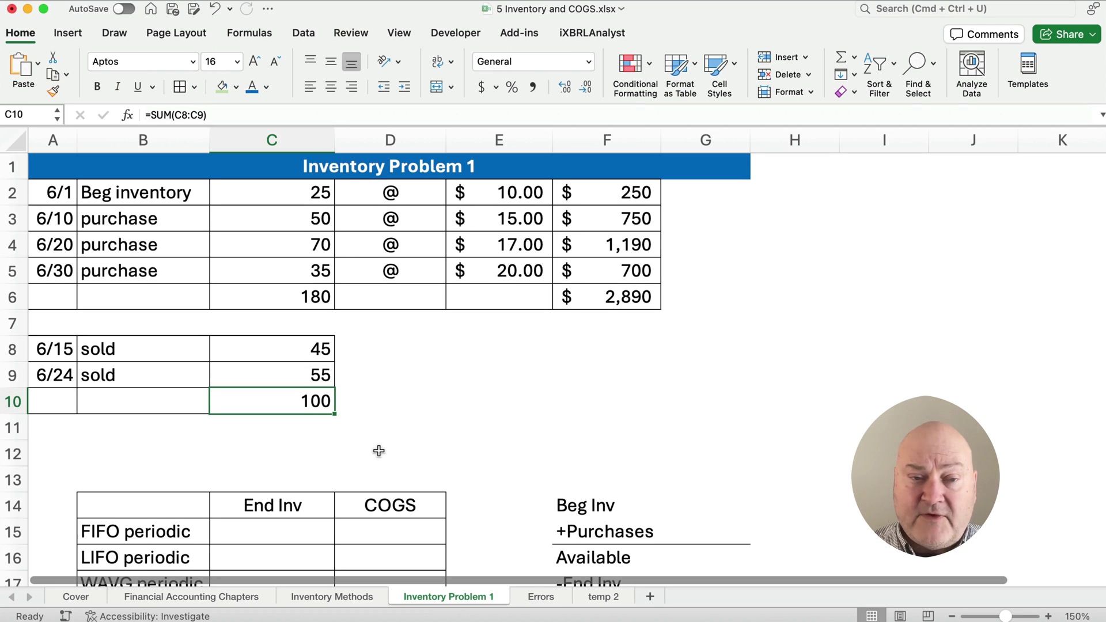
{"action": "left_click_drag", "start_coordinate": [320, 194], "coordinate": [330, 258]}
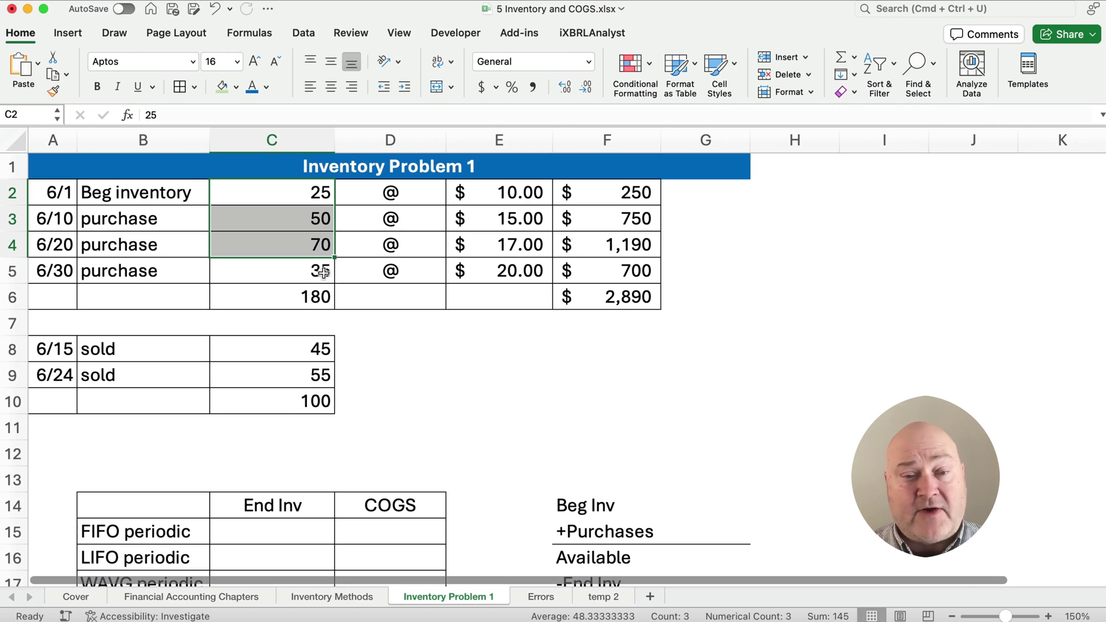
{"action": "left_click_drag", "start_coordinate": [325, 274], "coordinate": [326, 255]}
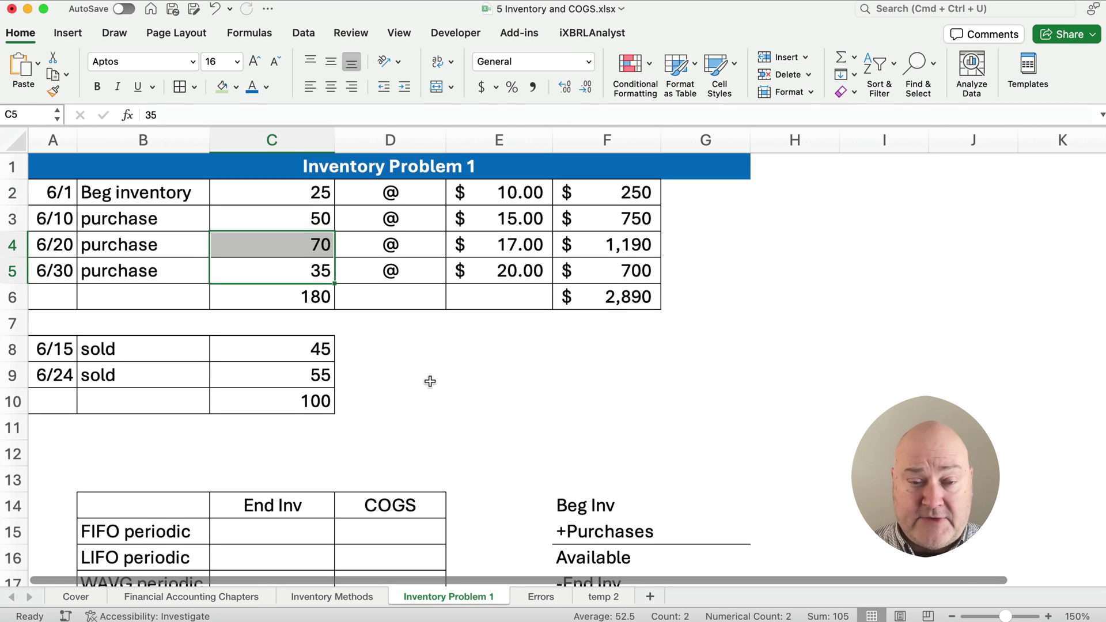
{"action": "scroll", "coordinate": [443, 368], "scroll_direction": "down", "scroll_amount": 1}
{"action": "scroll", "coordinate": [443, 368], "scroll_direction": "down", "scroll_amount": 3}
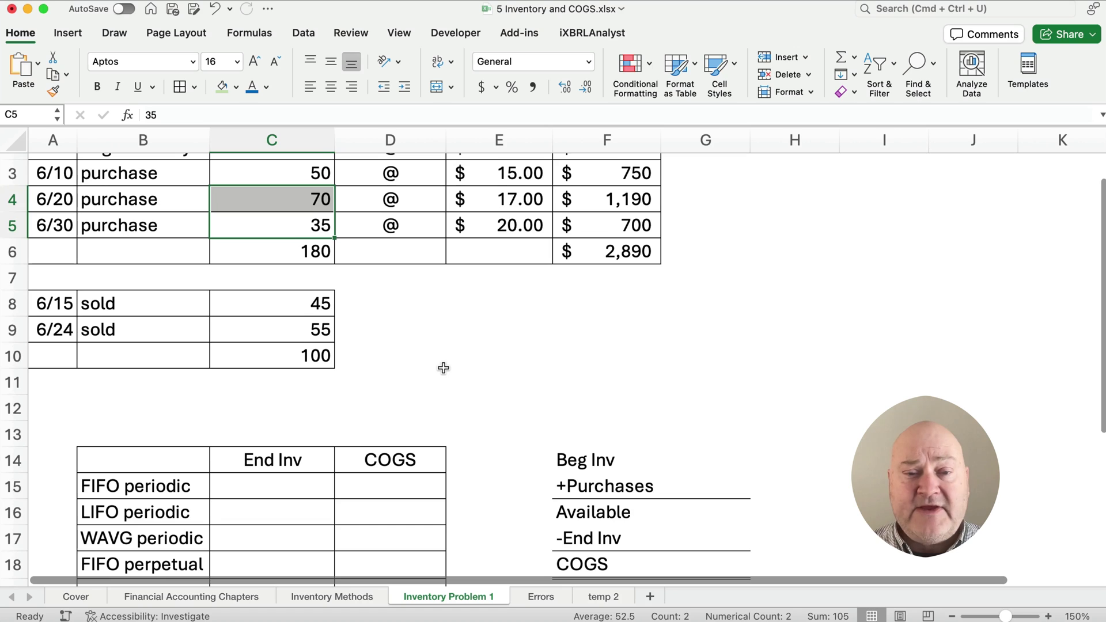
{"action": "left_click_drag", "start_coordinate": [581, 404], "coordinate": [677, 511]}
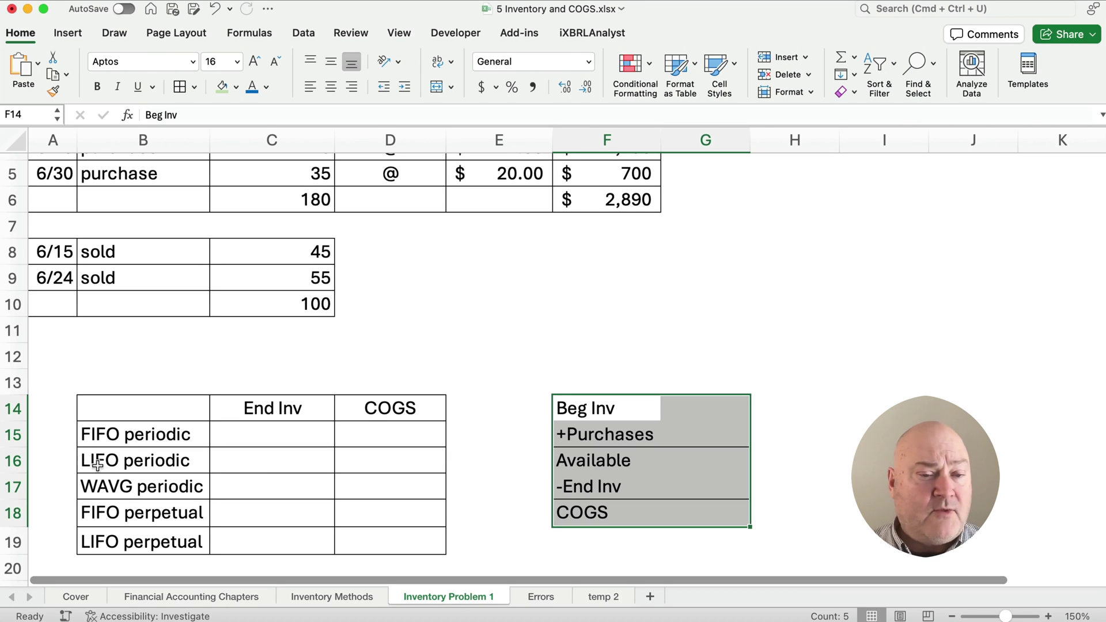
{"action": "left_click", "coordinate": [271, 428]}
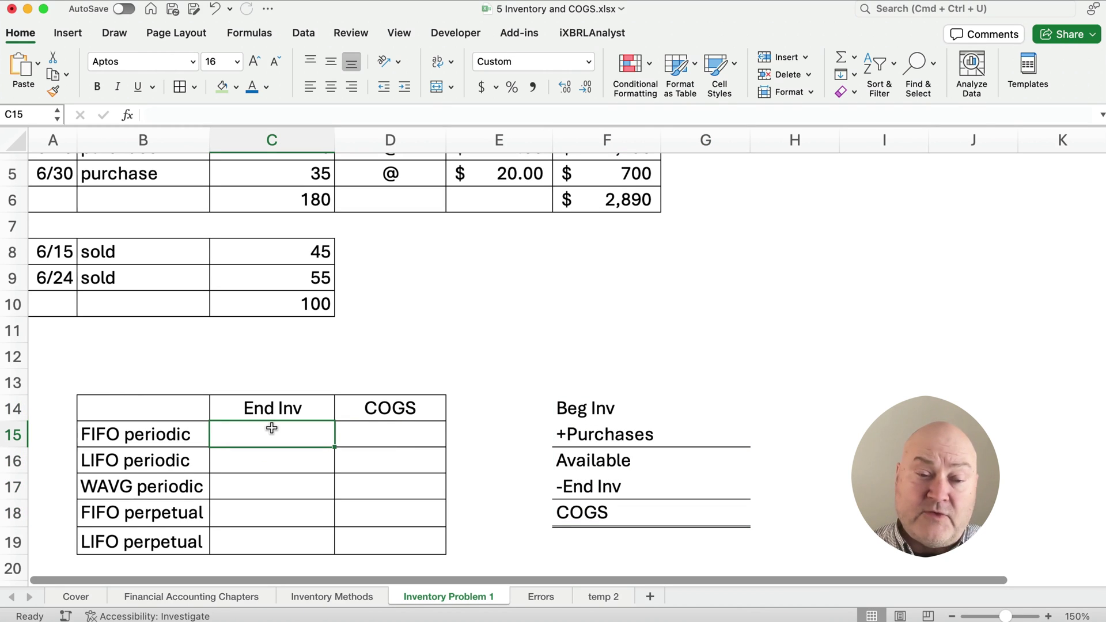
{"action": "left_click", "coordinate": [383, 424]}
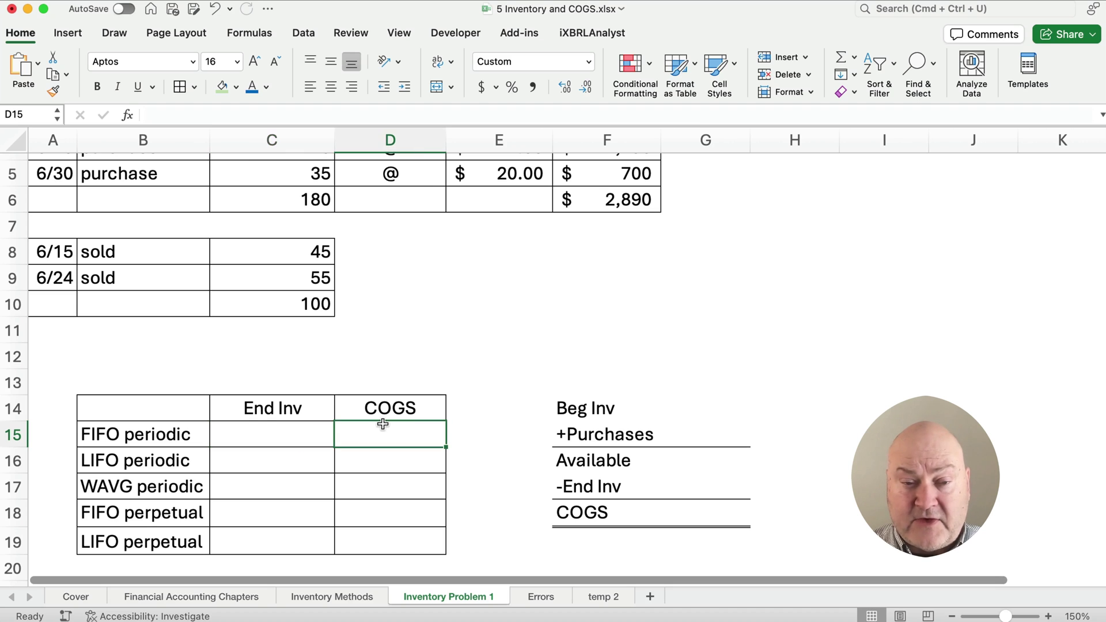
{"action": "left_click", "coordinate": [279, 418]}
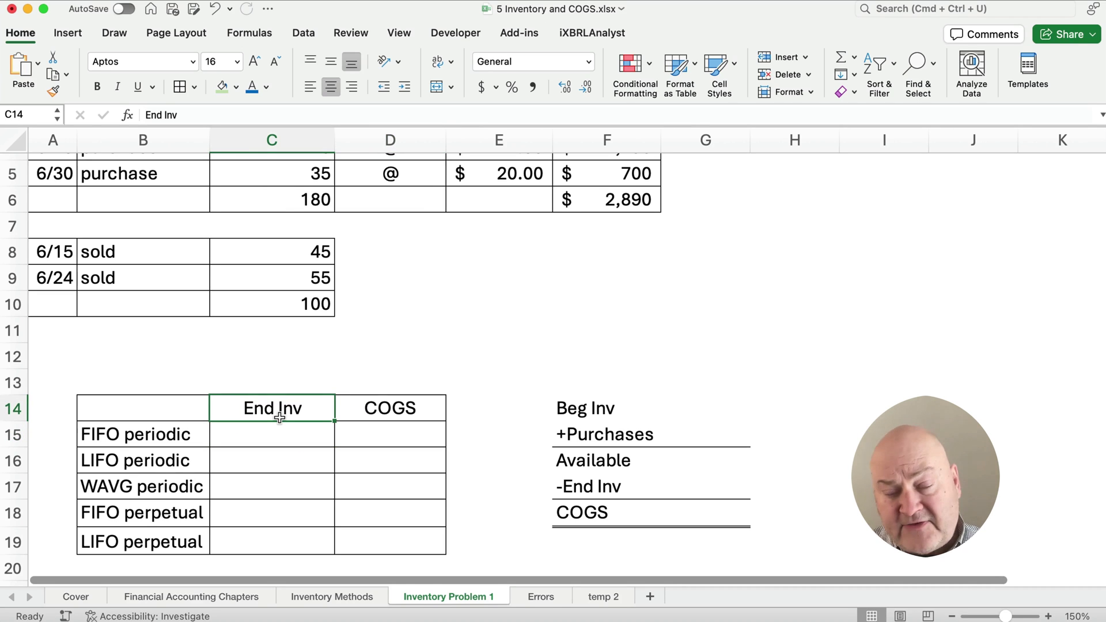
{"action": "scroll", "coordinate": [309, 403], "scroll_direction": "up", "scroll_amount": 4}
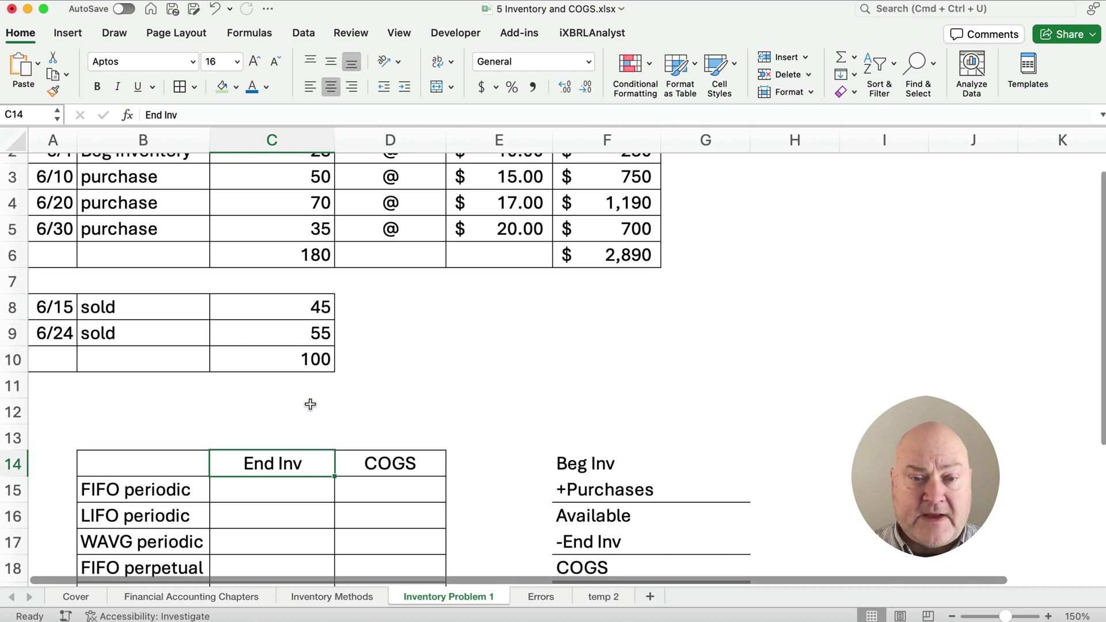
{"action": "scroll", "coordinate": [429, 375], "scroll_direction": "down", "scroll_amount": 1}
{"action": "scroll", "coordinate": [427, 375], "scroll_direction": "up", "scroll_amount": 1}
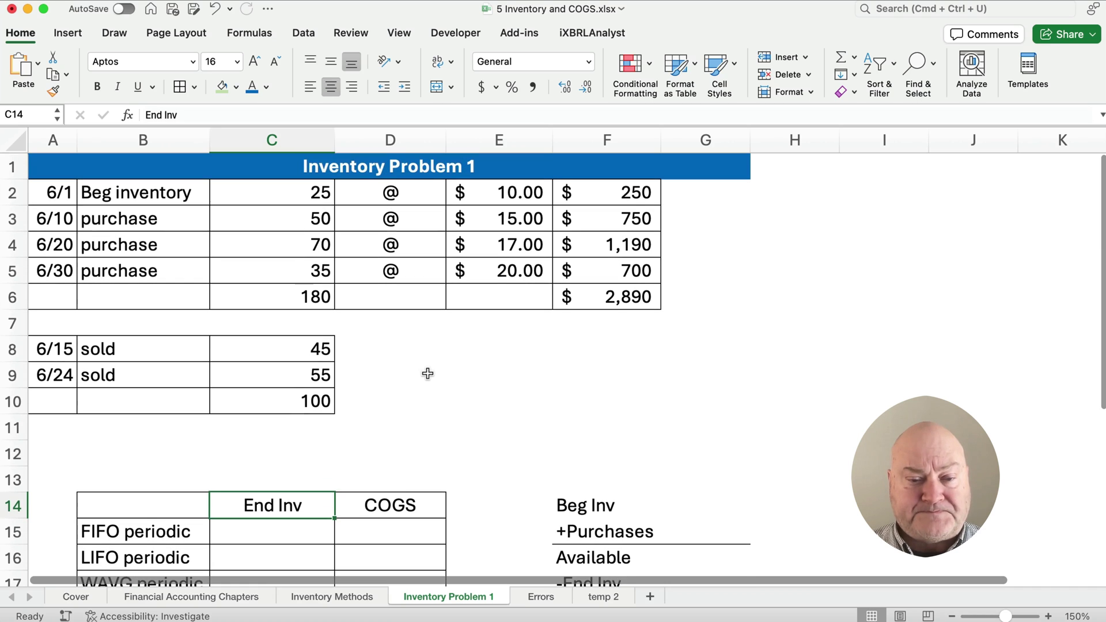
{"action": "scroll", "coordinate": [403, 386], "scroll_direction": "down", "scroll_amount": 2}
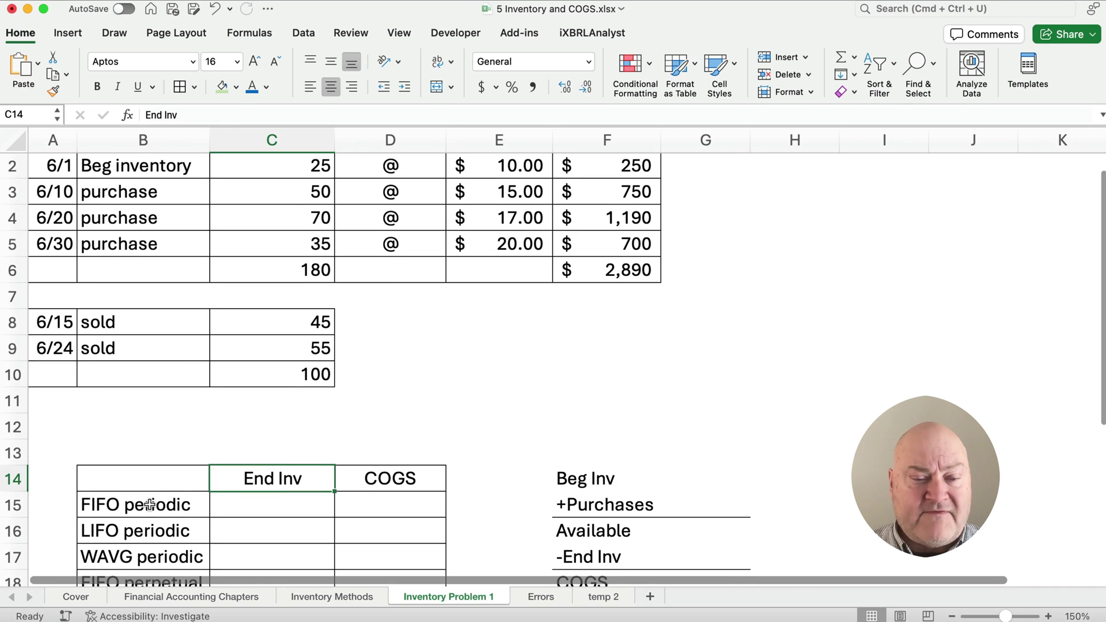
{"action": "scroll", "coordinate": [423, 423], "scroll_direction": "up", "scroll_amount": 1}
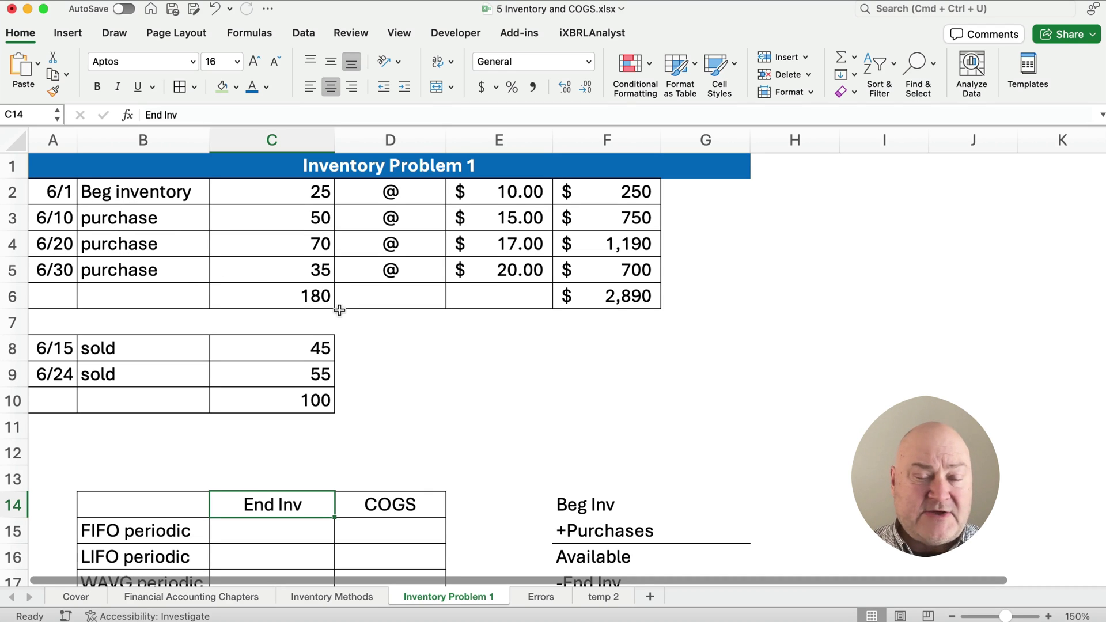
{"action": "left_click", "coordinate": [304, 399]}
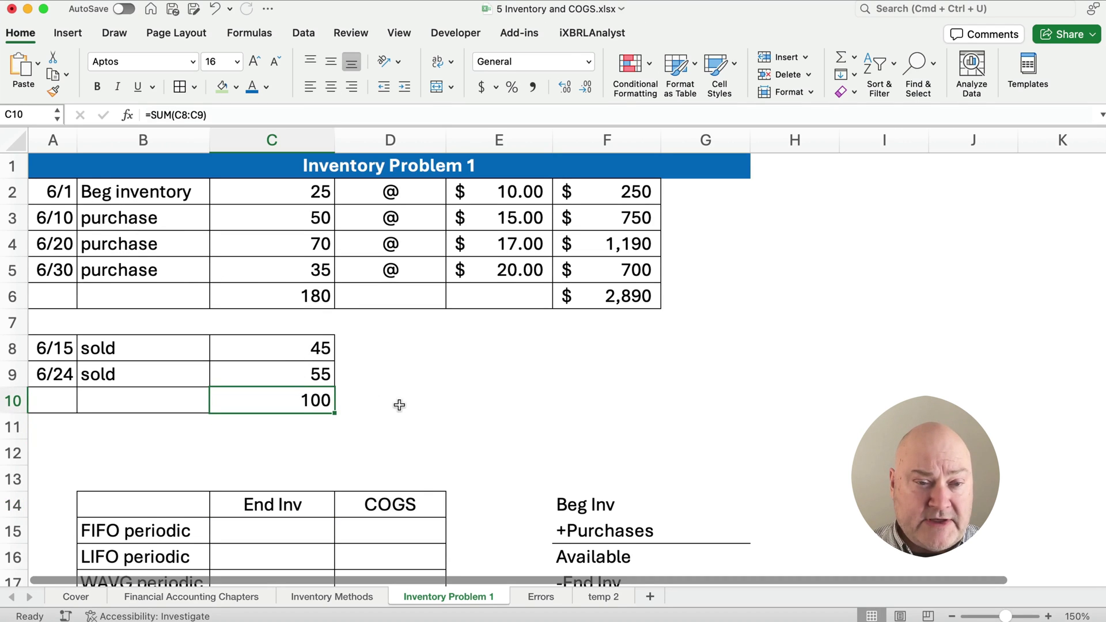
{"action": "scroll", "coordinate": [399, 405], "scroll_direction": "down", "scroll_amount": 1}
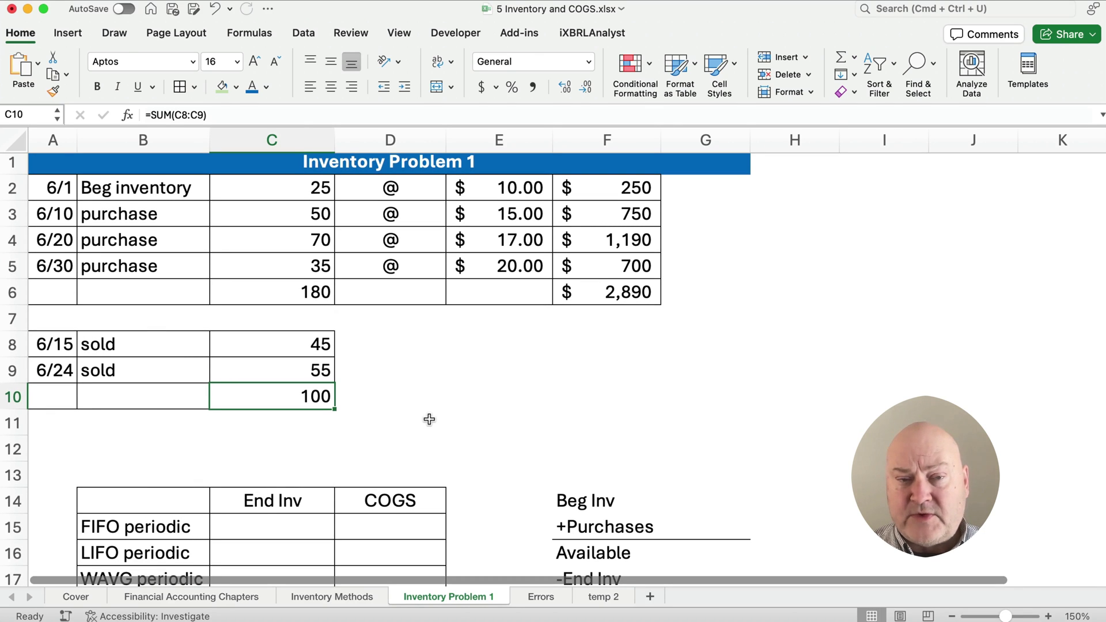
{"action": "left_click", "coordinate": [320, 194]}
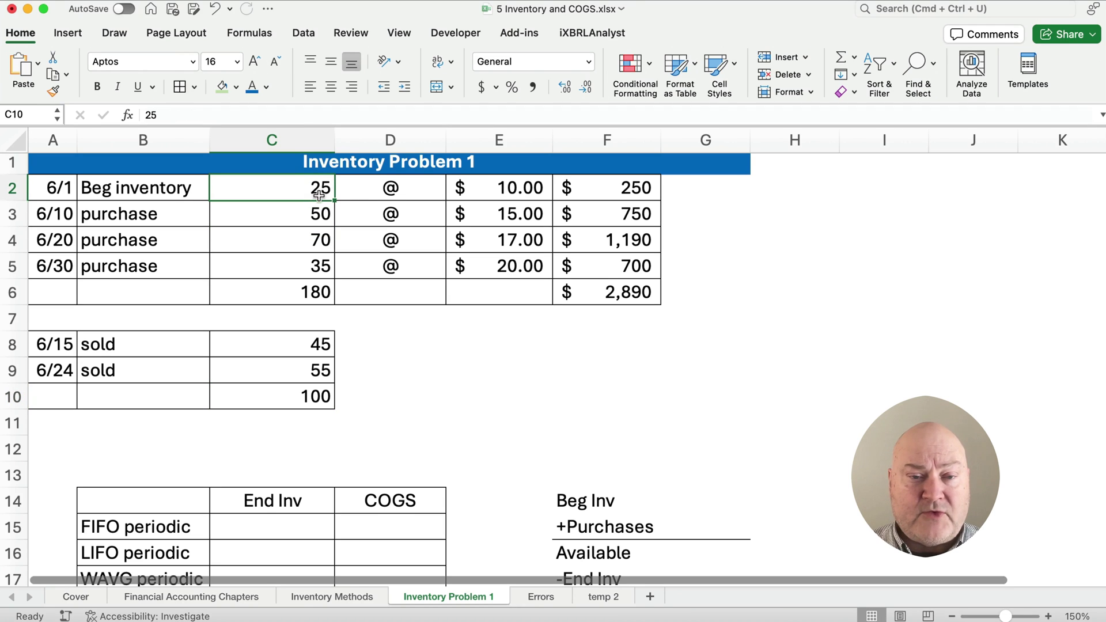
{"action": "left_click_drag", "start_coordinate": [319, 196], "coordinate": [317, 236]}
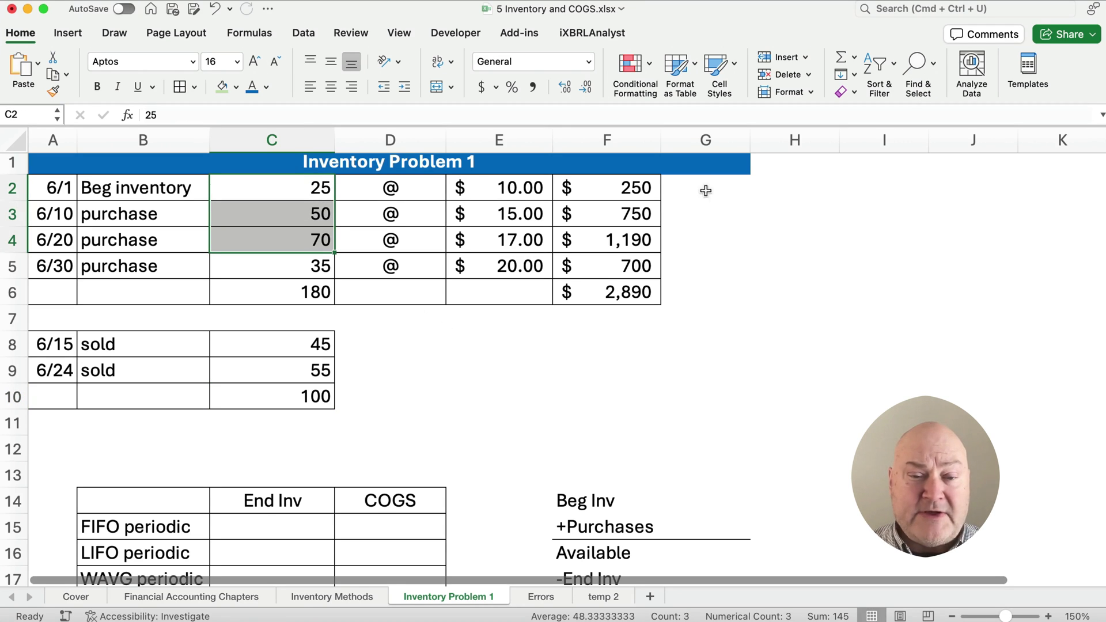
Step: Enter =F2+F3+(25*E4) in D15 for FIFO periodic COGS of $1,425
{"action": "left_click", "coordinate": [372, 526]}
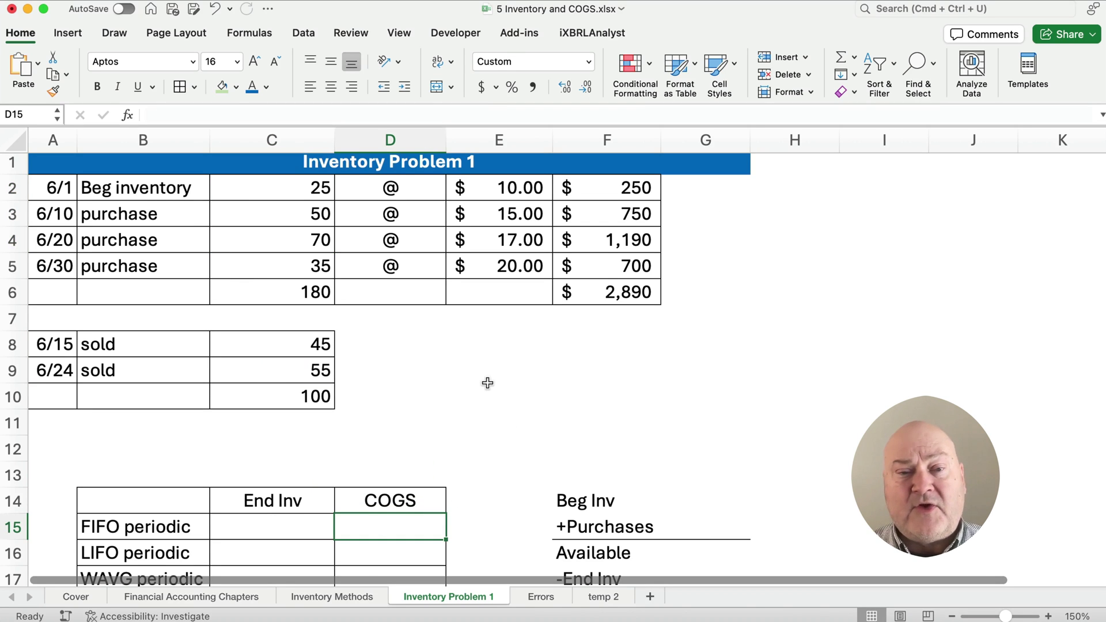
{"action": "type", "text": "="}
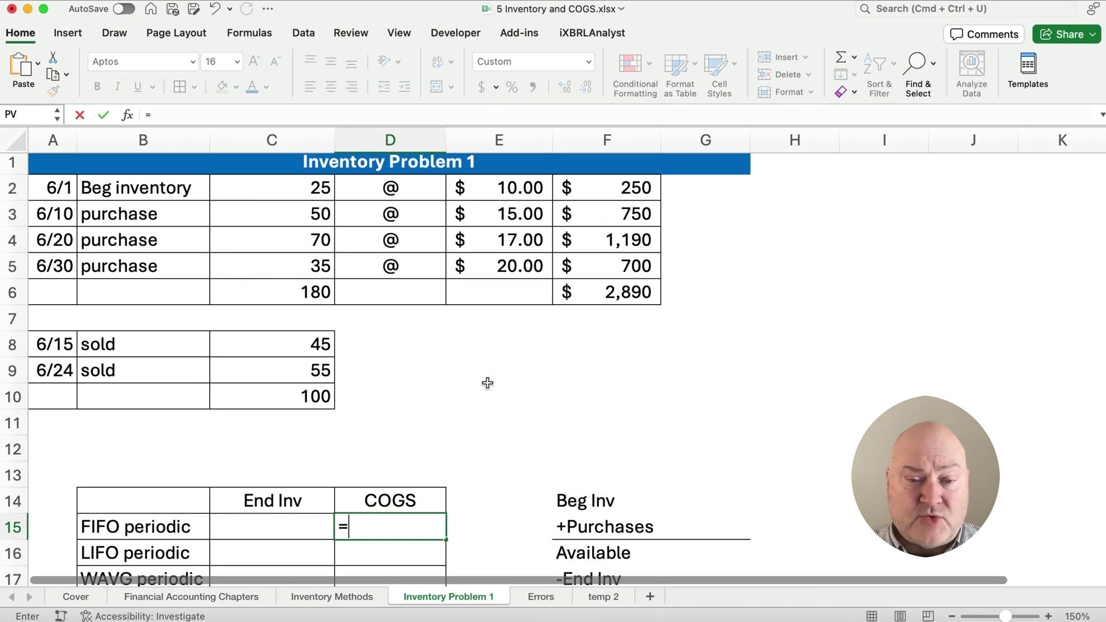
{"action": "left_click", "coordinate": [646, 183]}
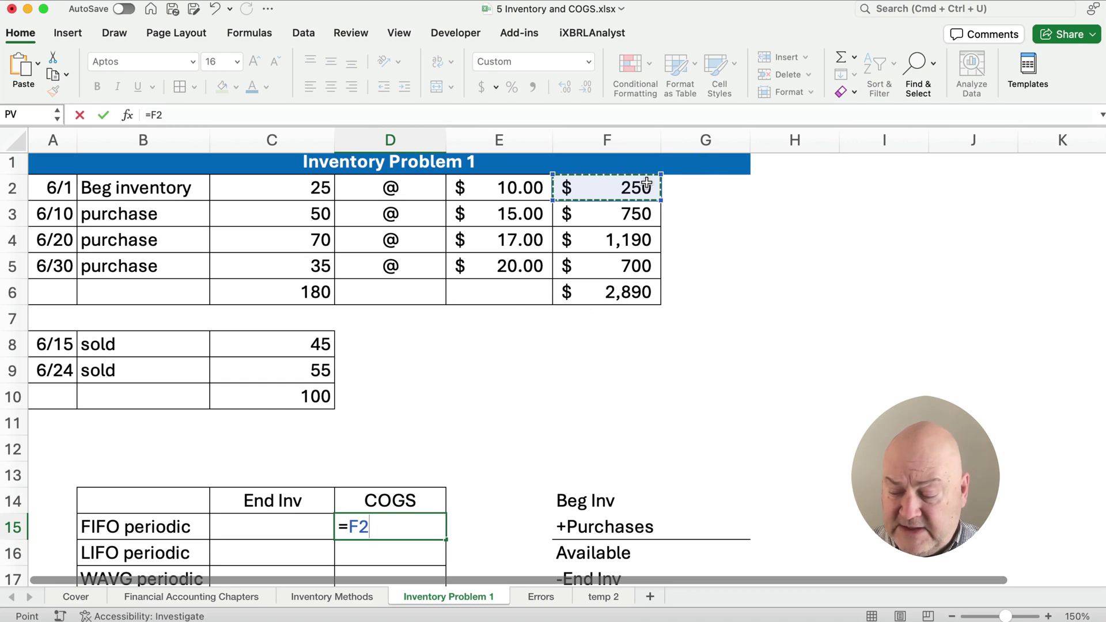
{"action": "type", "text": "+"}
{"action": "left_click", "coordinate": [638, 213]}
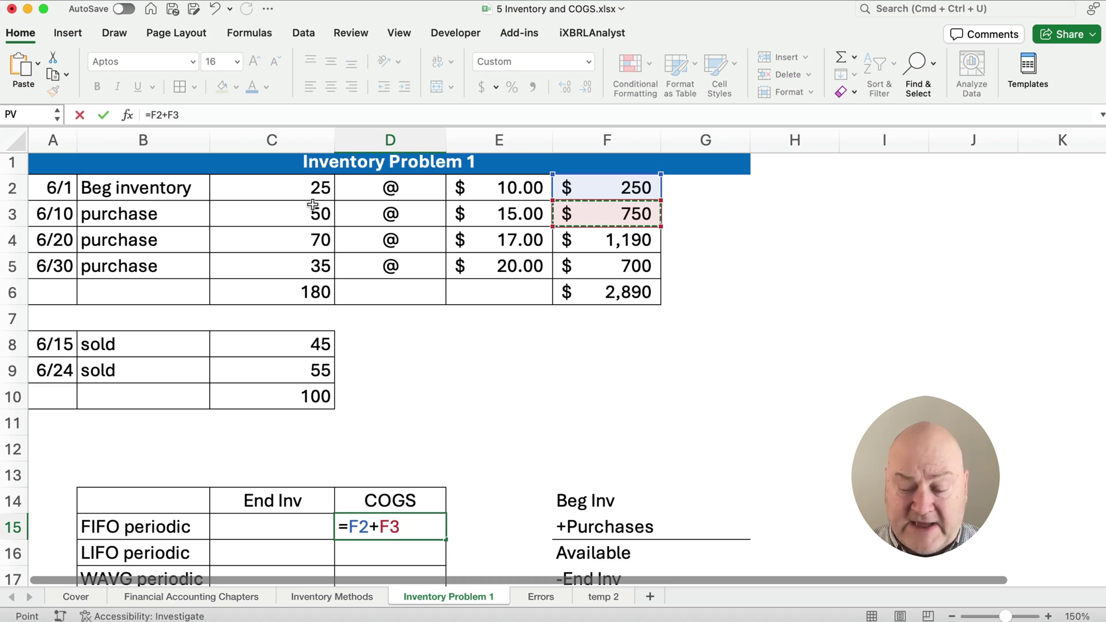
{"action": "type", "text": "+"}
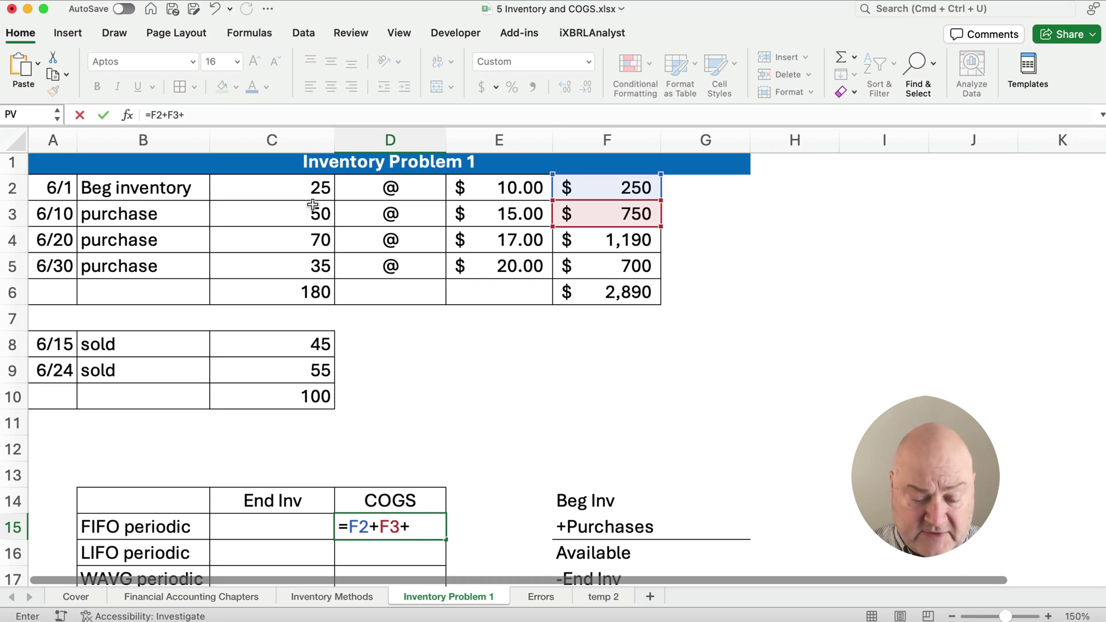
{"action": "type", "text": "(25"}
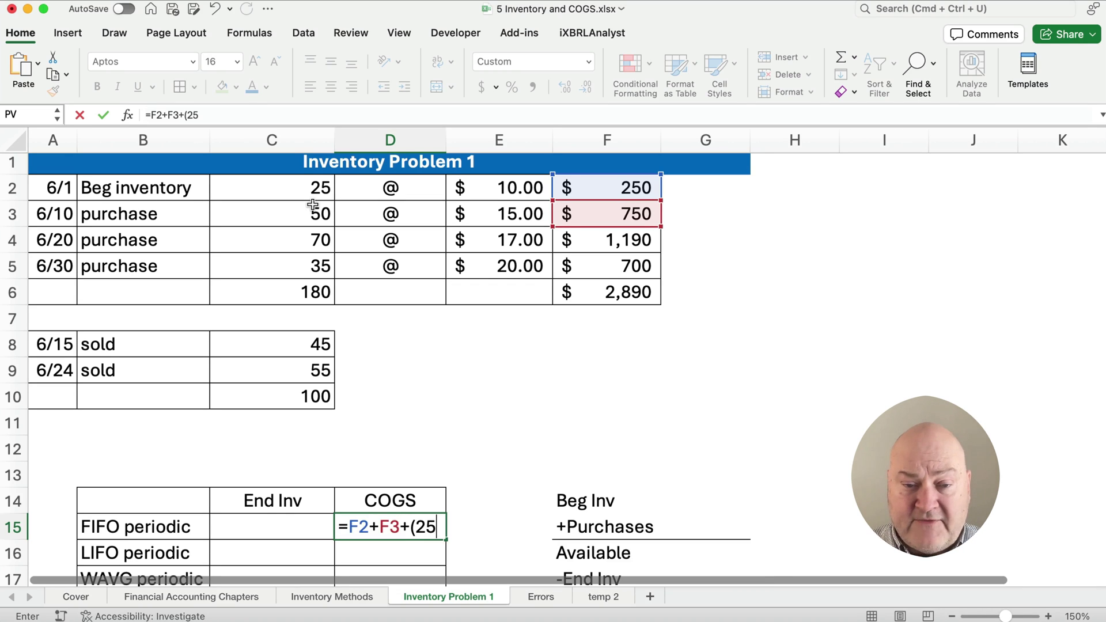
{"action": "type", "text": "*"}
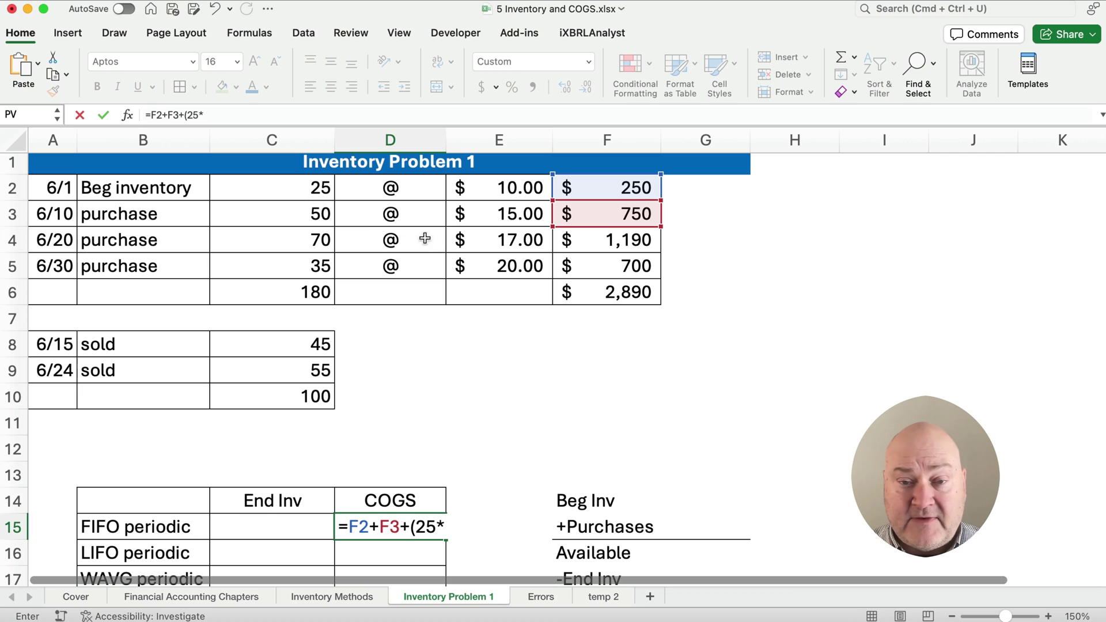
{"action": "left_click", "coordinate": [505, 238]}
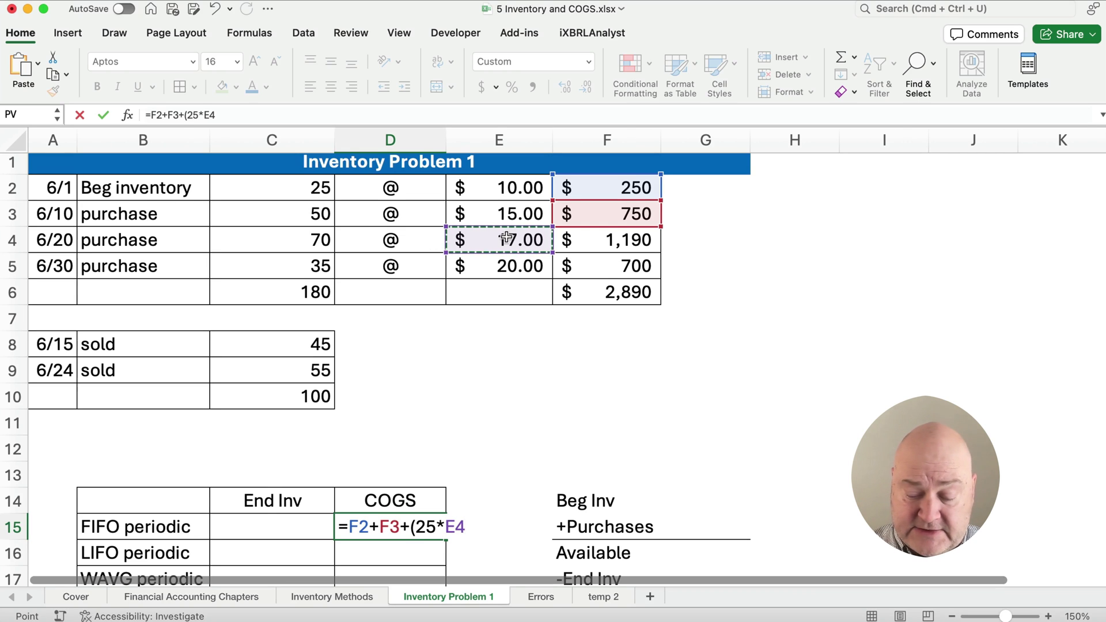
{"action": "type", "text": ")"}
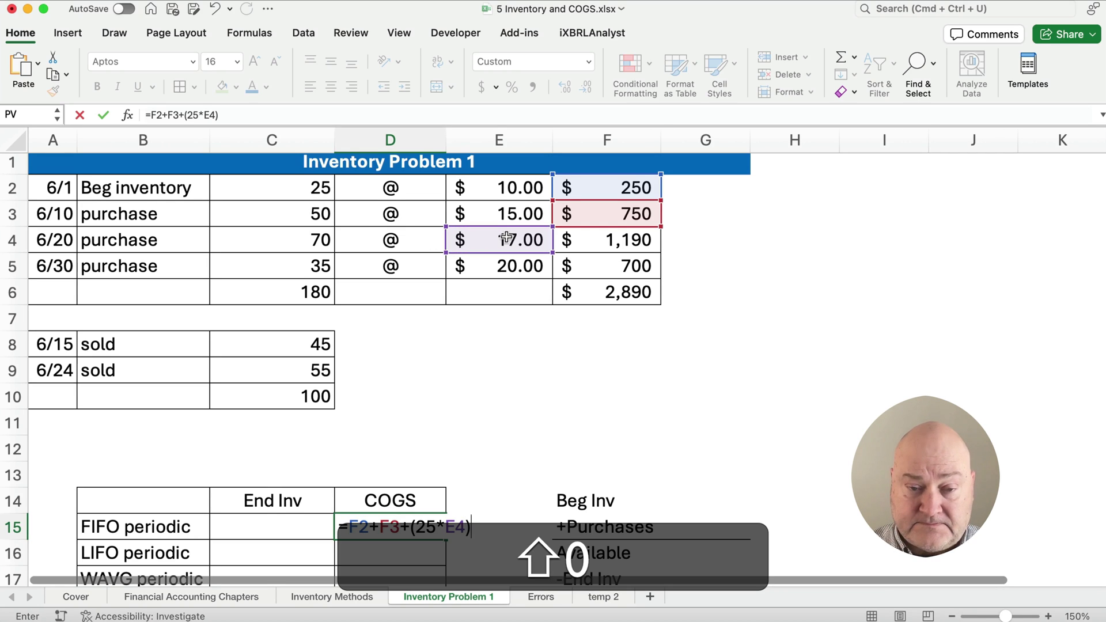
{"action": "key", "text": "Return"}
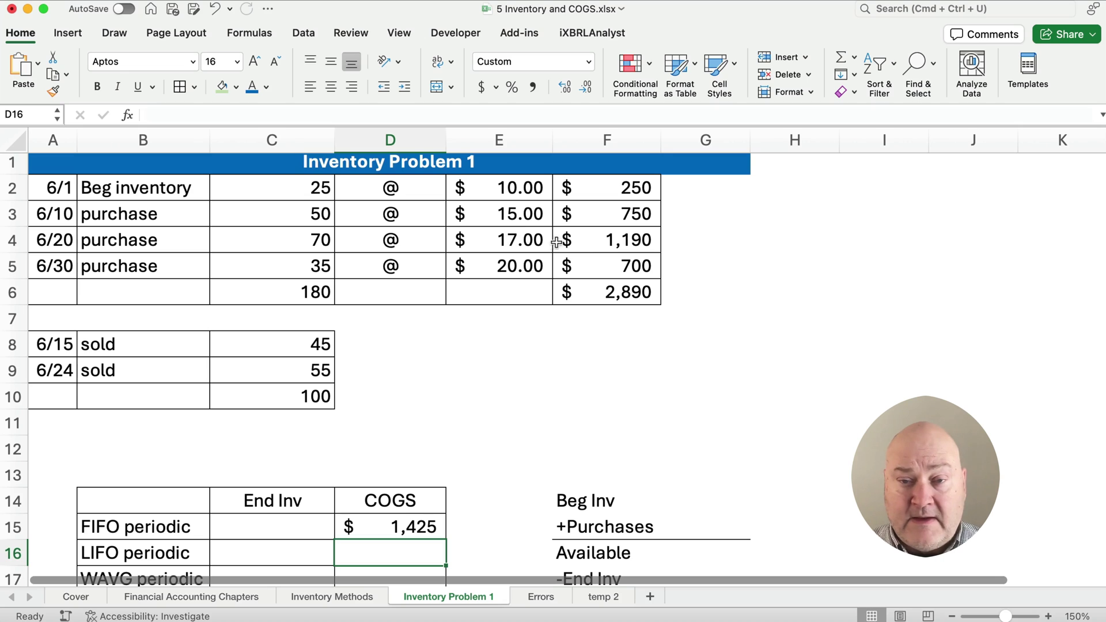
Step: Highlight the first three inventory layers and review units sold and the FIFO COGS formula
{"action": "left_click", "coordinate": [715, 185]}
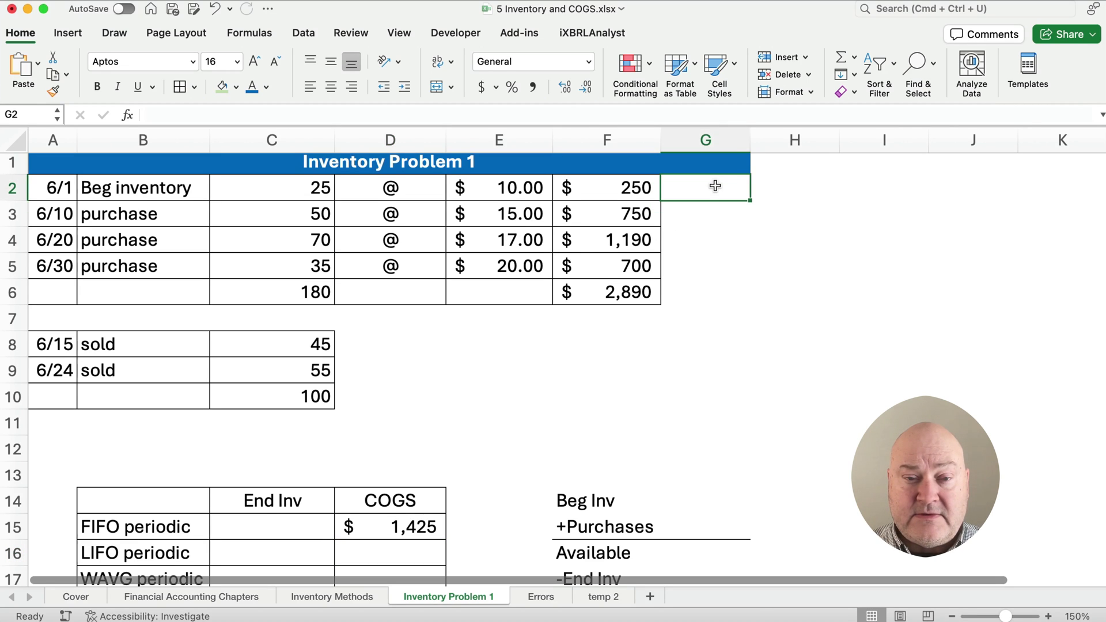
{"action": "left_click_drag", "start_coordinate": [303, 187], "coordinate": [696, 214]}
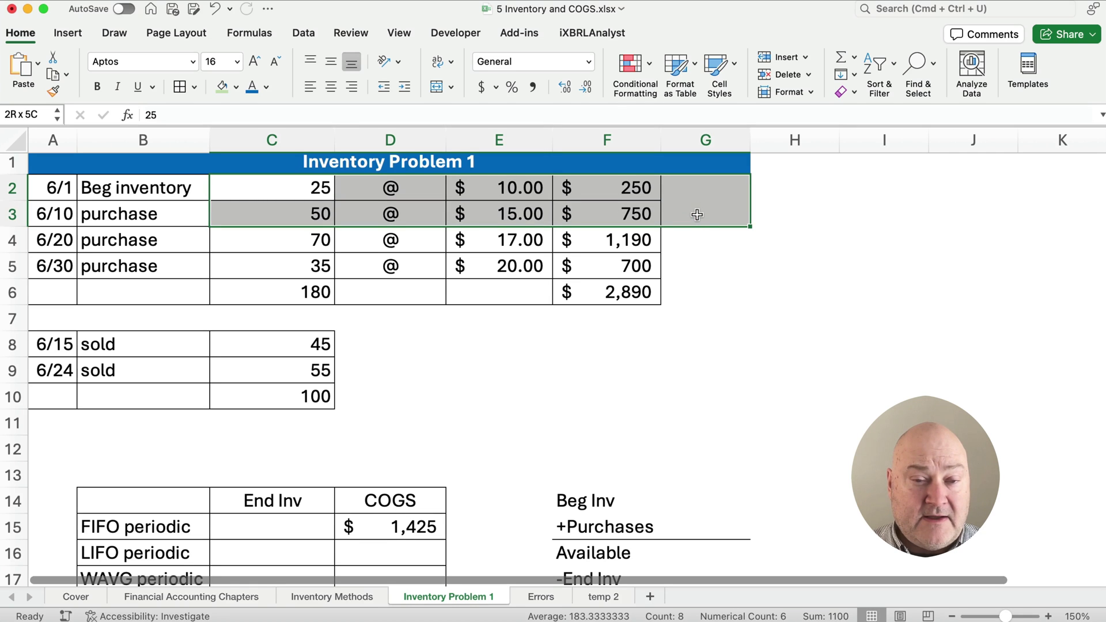
{"action": "left_click_drag", "start_coordinate": [698, 221], "coordinate": [700, 230]}
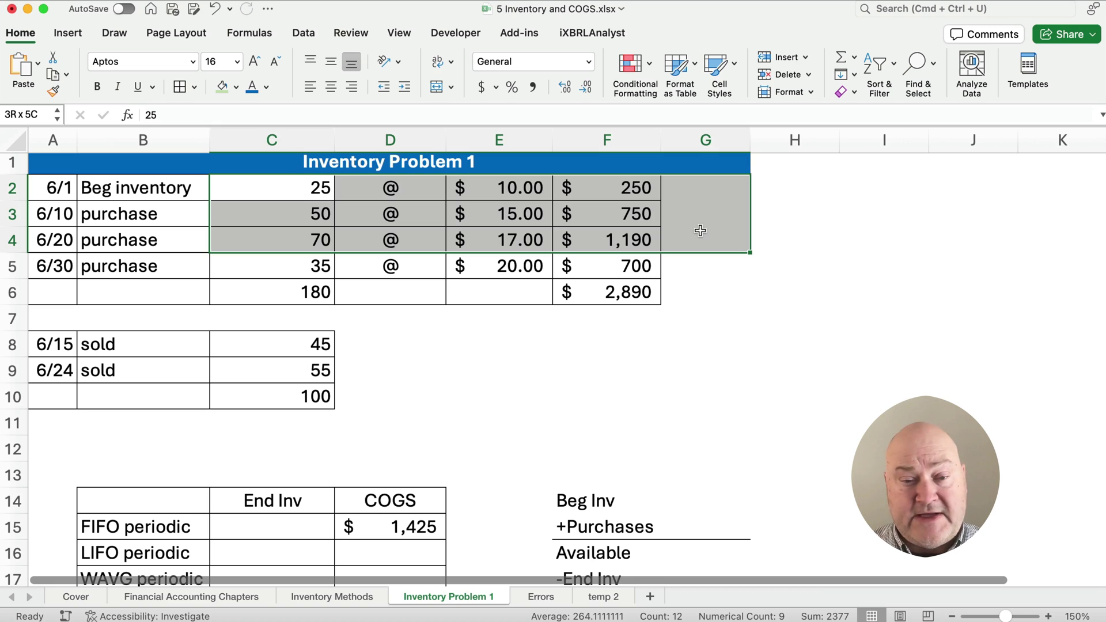
{"action": "left_click_drag", "start_coordinate": [700, 230], "coordinate": [700, 231]}
{"action": "left_click", "coordinate": [331, 394]}
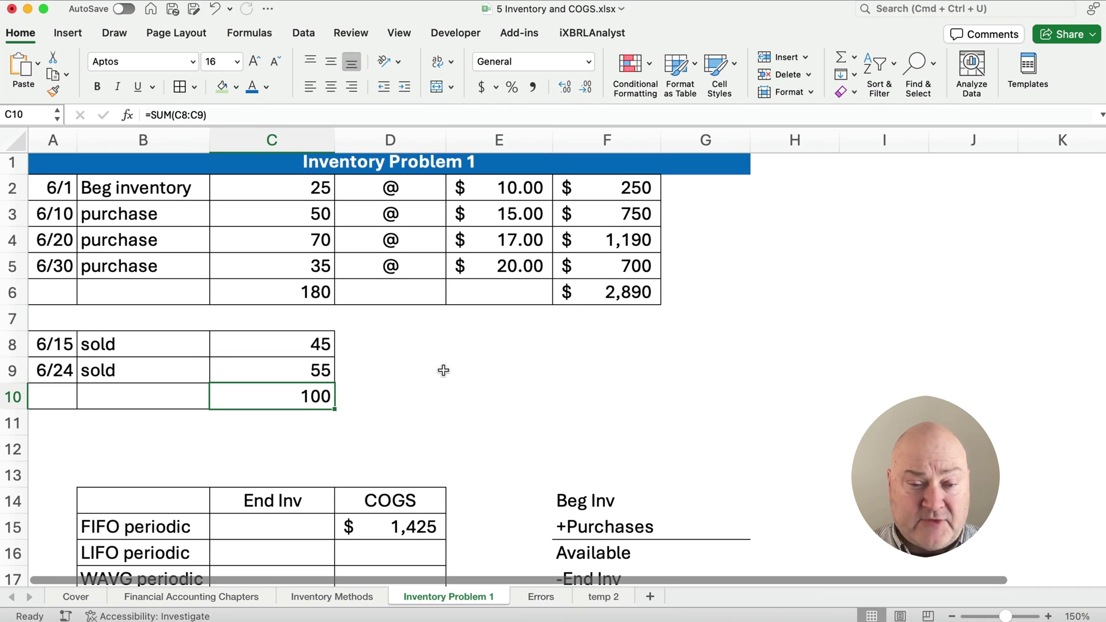
{"action": "scroll", "coordinate": [447, 380], "scroll_direction": "down", "scroll_amount": 1}
{"action": "left_click", "coordinate": [393, 503]}
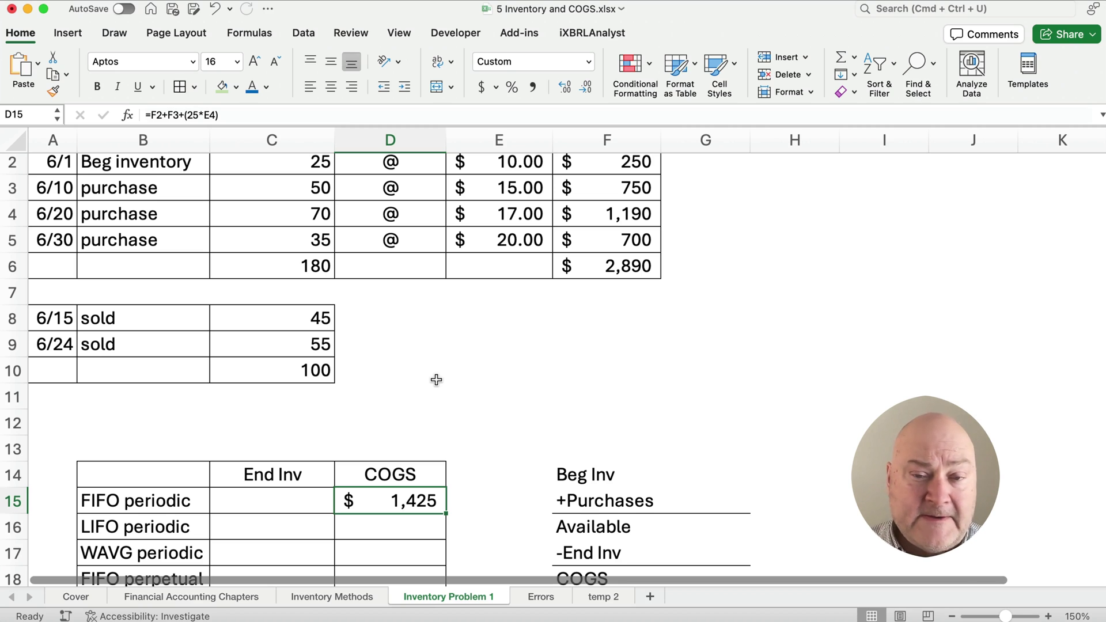
{"action": "left_click", "coordinate": [294, 505]}
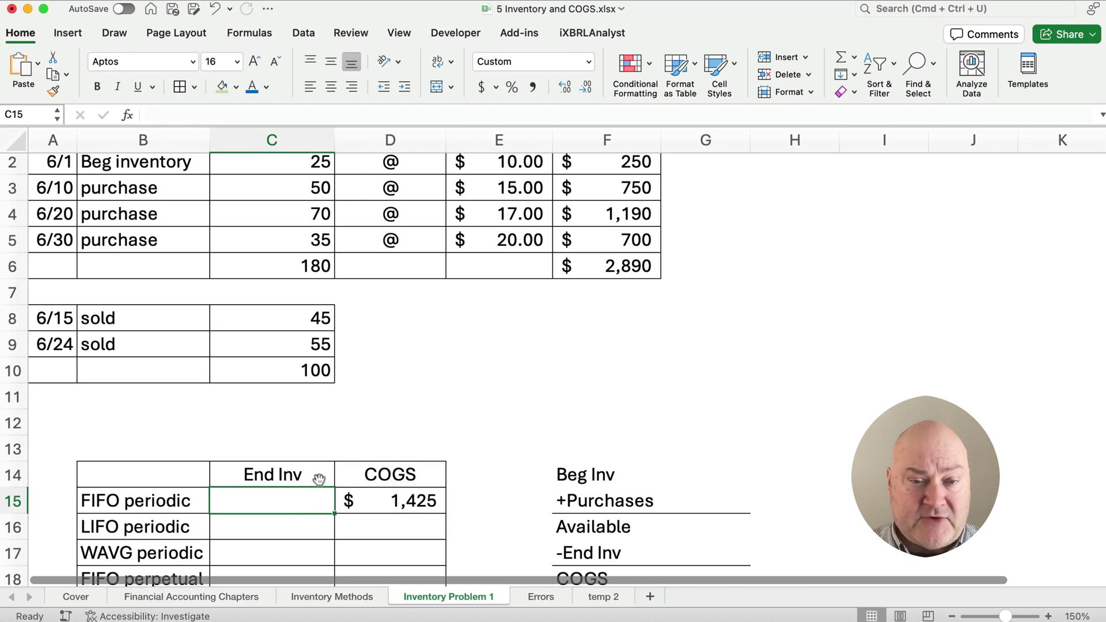
{"action": "scroll", "coordinate": [392, 371], "scroll_direction": "up", "scroll_amount": 1}
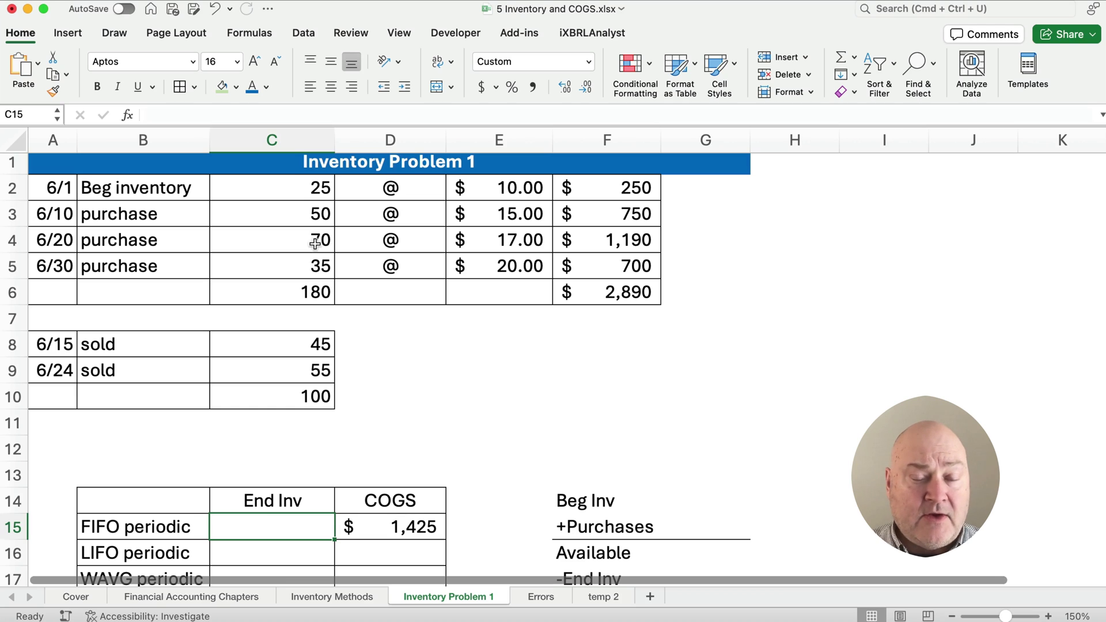
Step: Label the cell beside the total cost 'available'
{"action": "left_click", "coordinate": [712, 294]}
{"action": "type", "text": "av"}
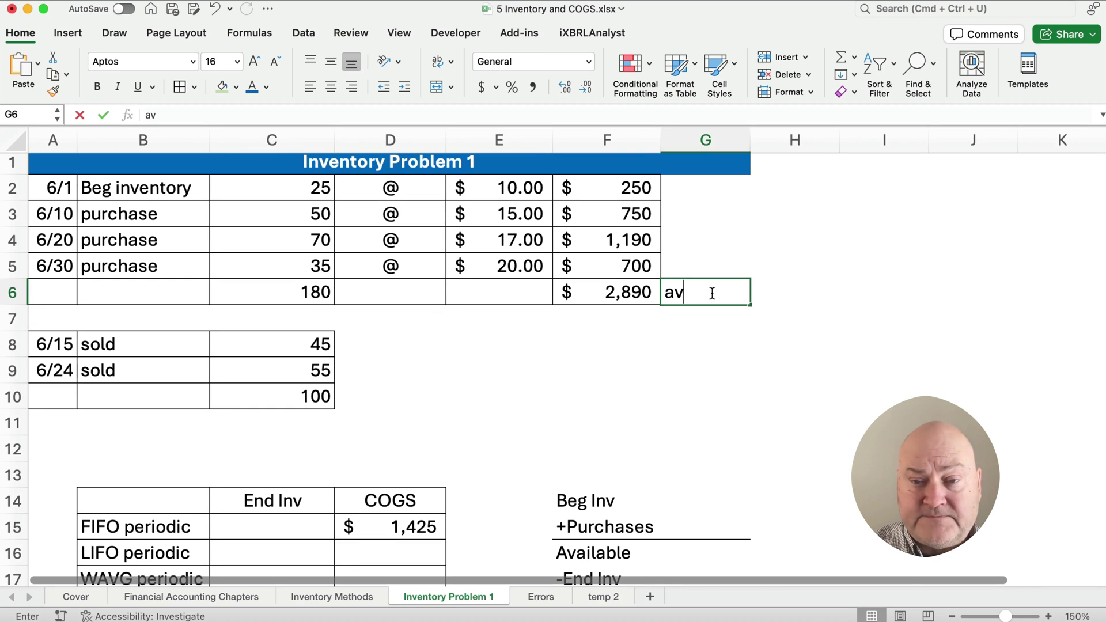
{"action": "type", "text": "ailable"}
{"action": "key", "text": "Return"}
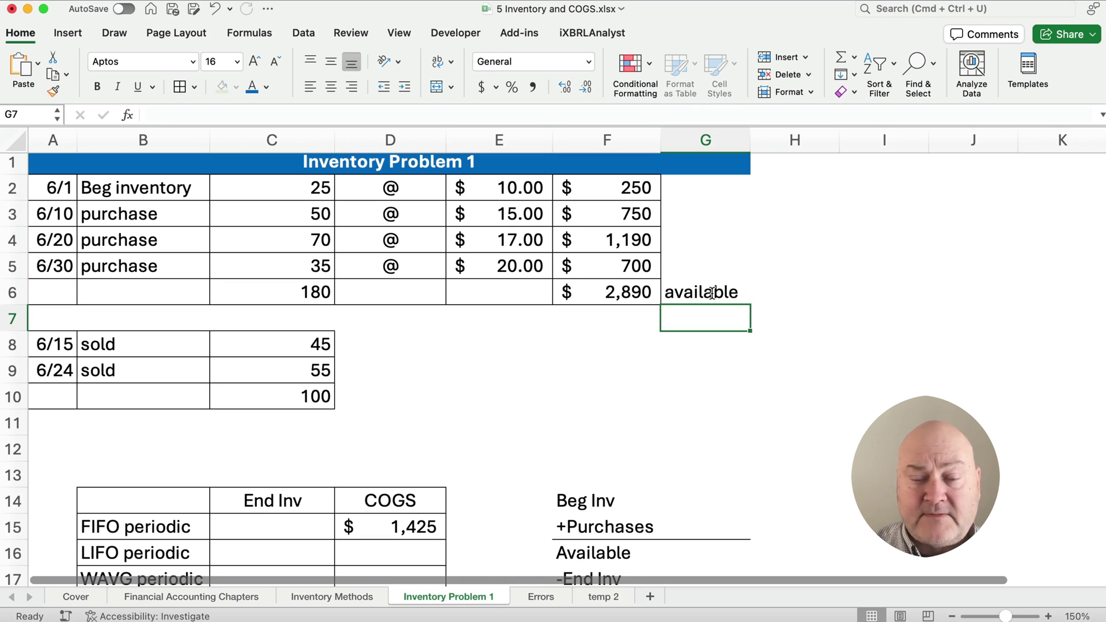
{"action": "left_click", "coordinate": [621, 299]}
{"action": "scroll", "coordinate": [503, 371], "scroll_direction": "down", "scroll_amount": 1}
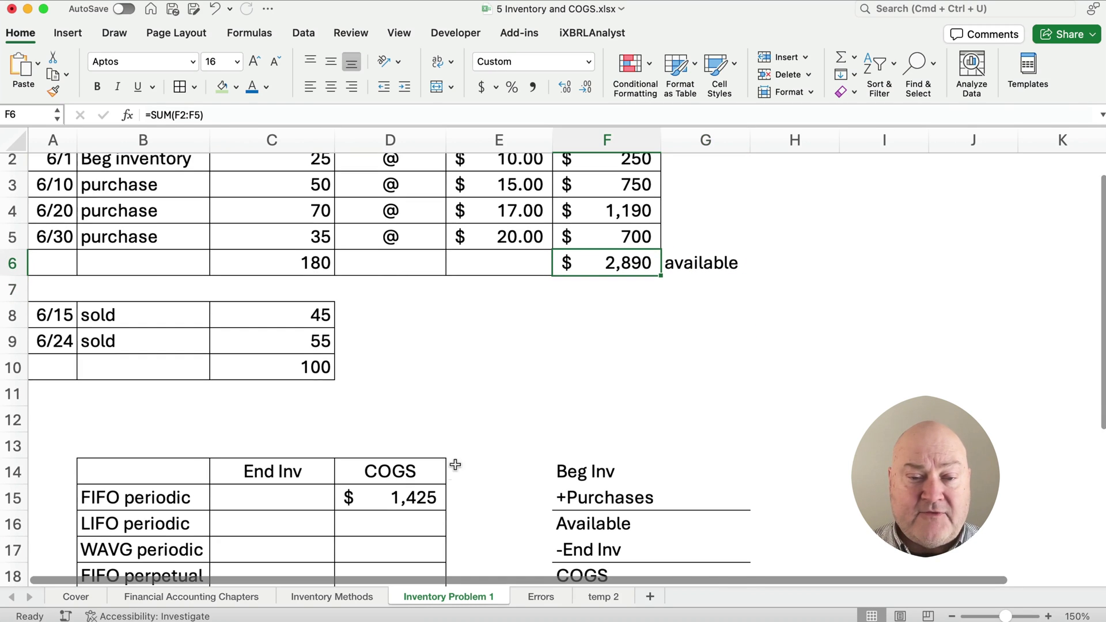
{"action": "left_click", "coordinate": [429, 496]}
{"action": "scroll", "coordinate": [496, 437], "scroll_direction": "down", "scroll_amount": 3}
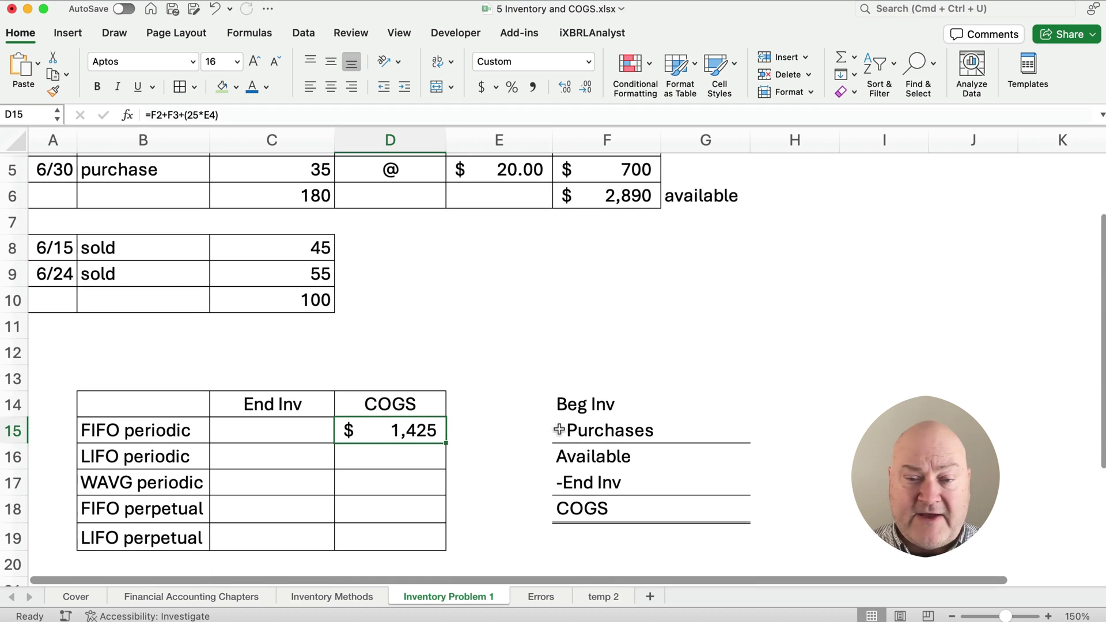
Step: Link the check's Beg Inv line to the $250 beginning inventory cost
{"action": "left_click", "coordinate": [687, 401]}
{"action": "type", "text": "="}
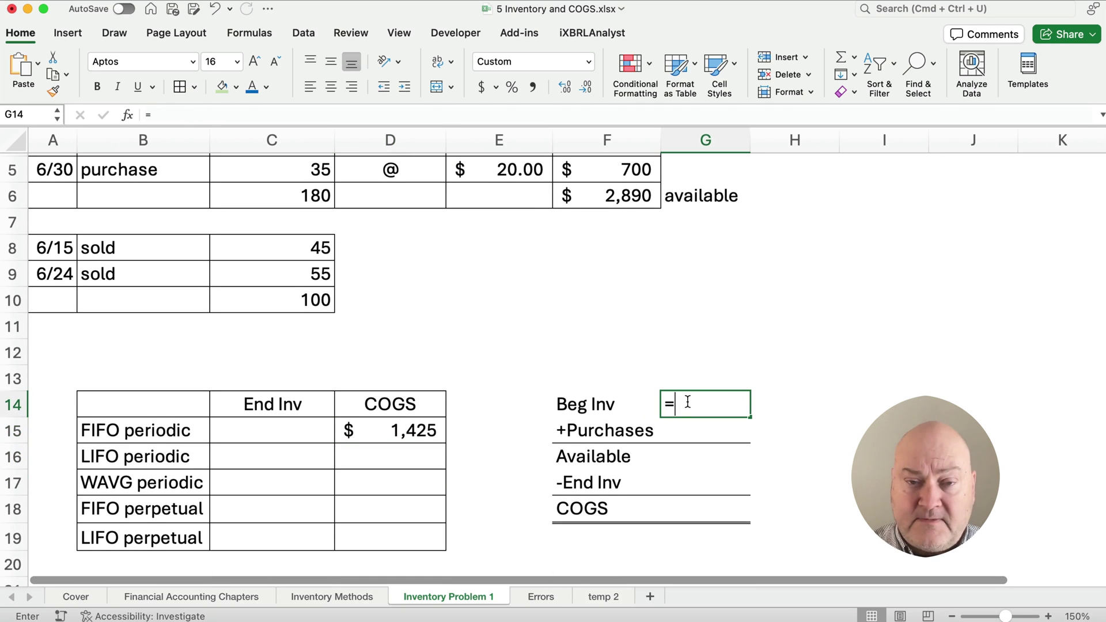
{"action": "scroll", "coordinate": [663, 391], "scroll_direction": "up", "scroll_amount": 4}
{"action": "scroll", "coordinate": [654, 389], "scroll_direction": "down", "scroll_amount": 1}
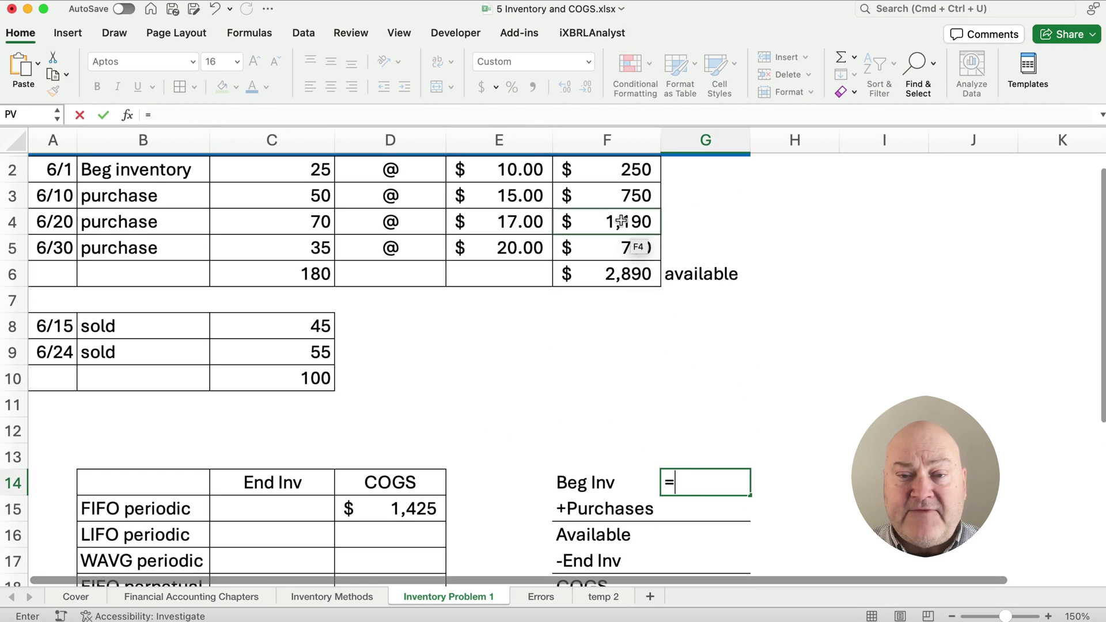
{"action": "left_click", "coordinate": [621, 170]}
{"action": "key", "text": "Return"}
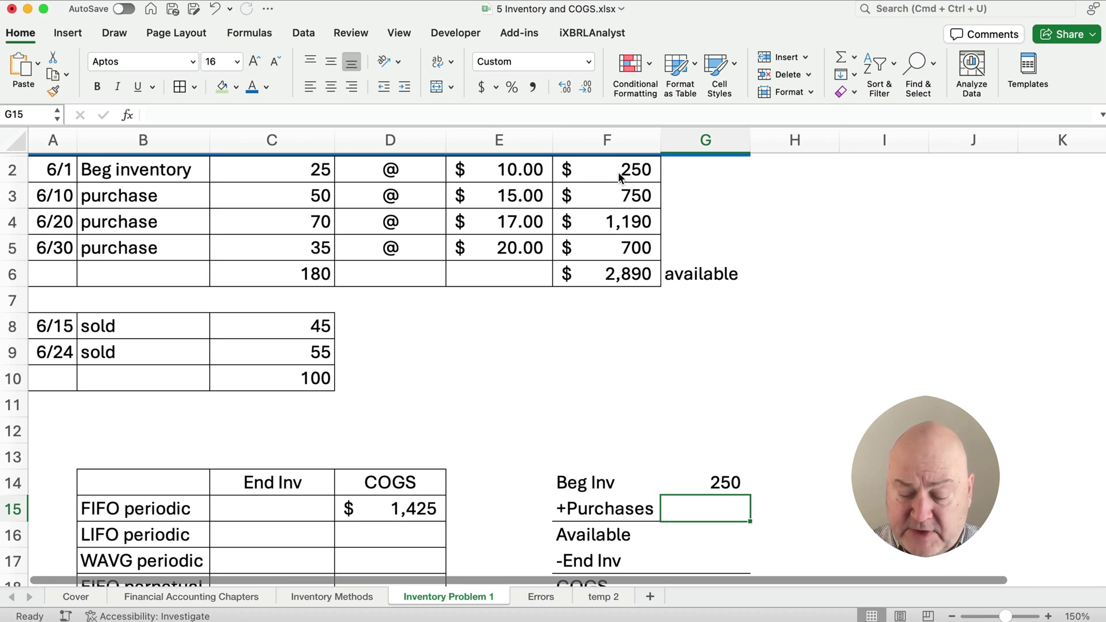
Step: Enter purchases as =F3+F4+F5 (2,640) and AutoSum the 2,890 available total
{"action": "type", "text": "="}
{"action": "left_click", "coordinate": [624, 187]}
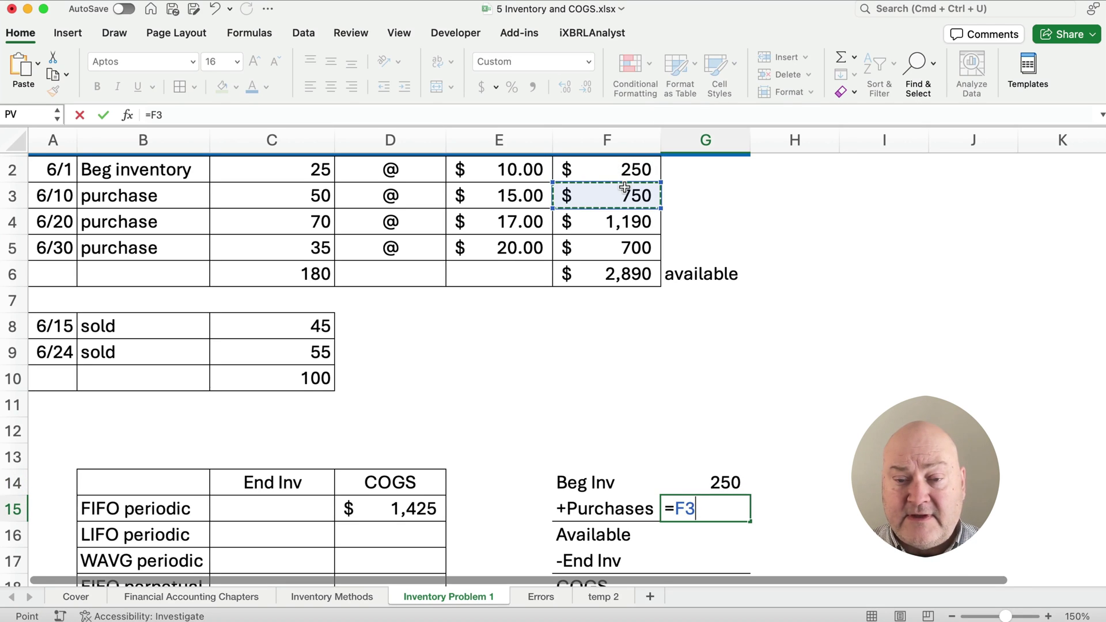
{"action": "type", "text": "+"}
{"action": "left_click", "coordinate": [630, 221]}
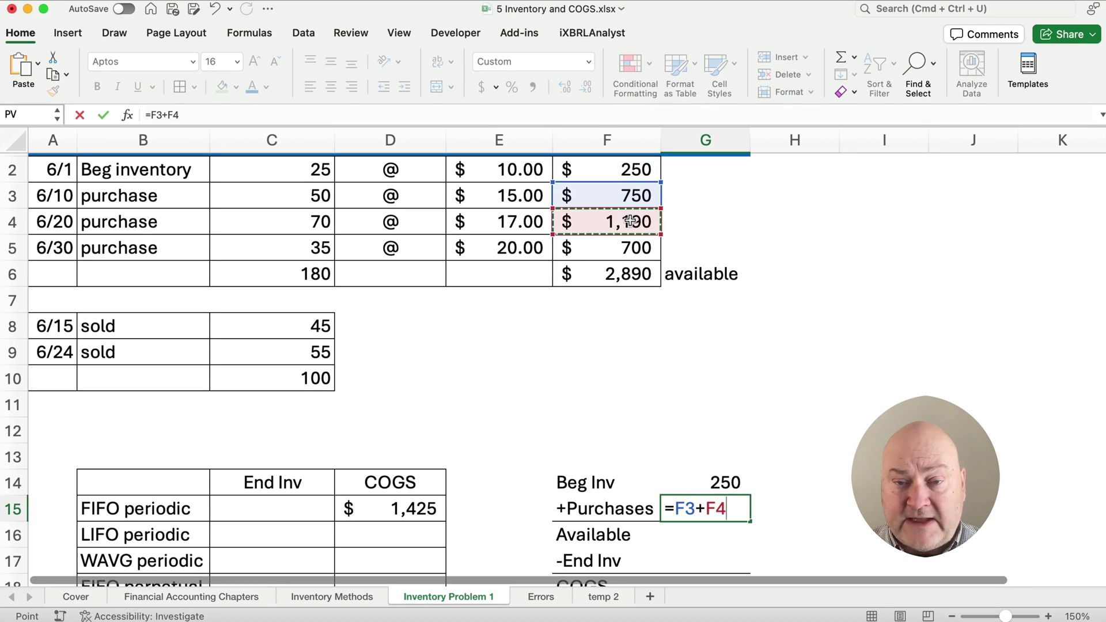
{"action": "type", "text": "+"}
{"action": "left_click", "coordinate": [629, 249]}
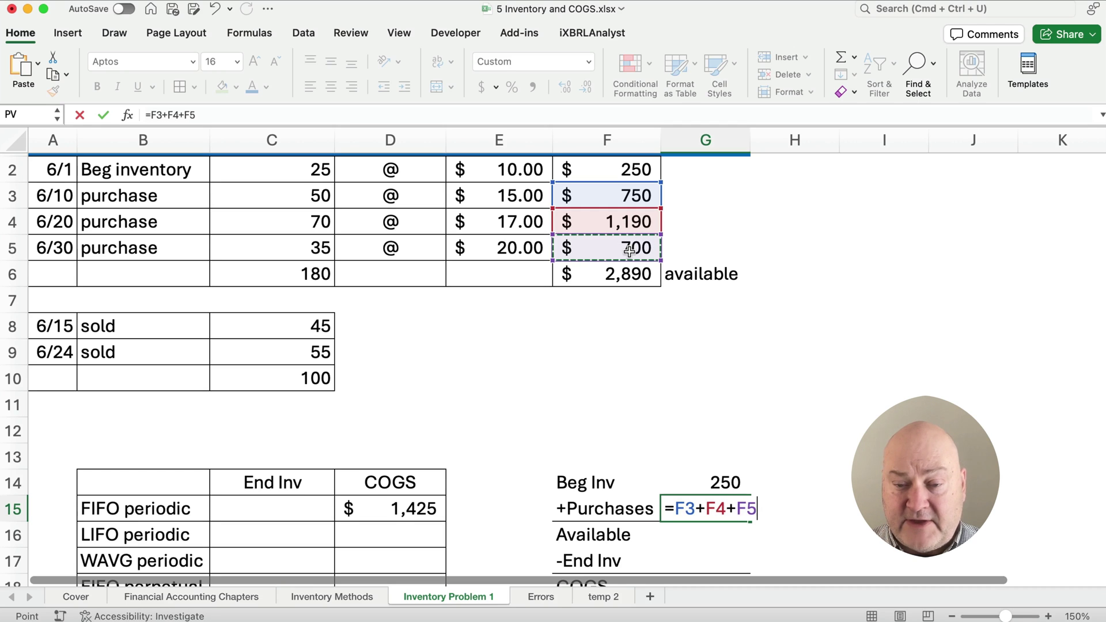
{"action": "key", "text": "Return"}
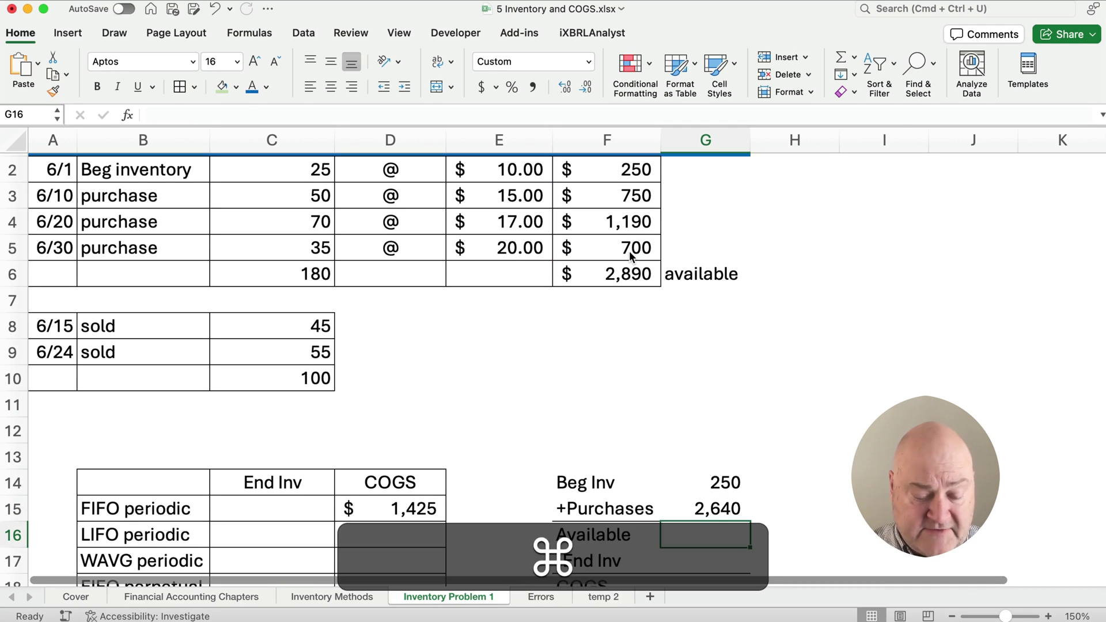
{"action": "key", "text": "super+shift+t"}
Step: Set the check's COGS to =D15 (1,425) and ending inventory to available minus COGS (1,465)
{"action": "scroll", "coordinate": [607, 326], "scroll_direction": "down", "scroll_amount": 3}
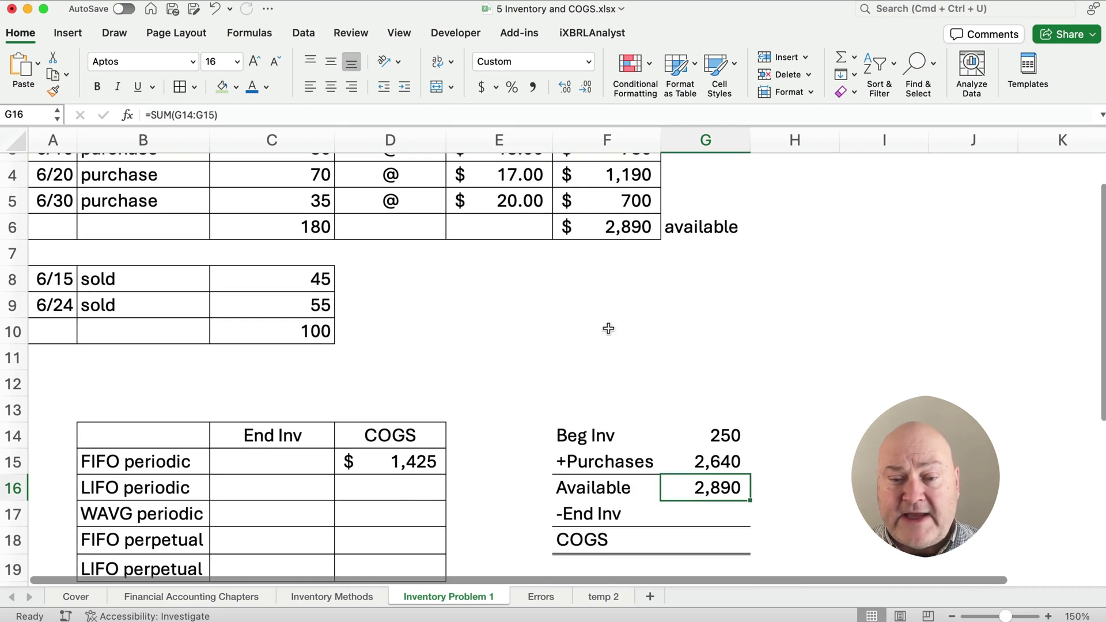
{"action": "left_click", "coordinate": [697, 481]}
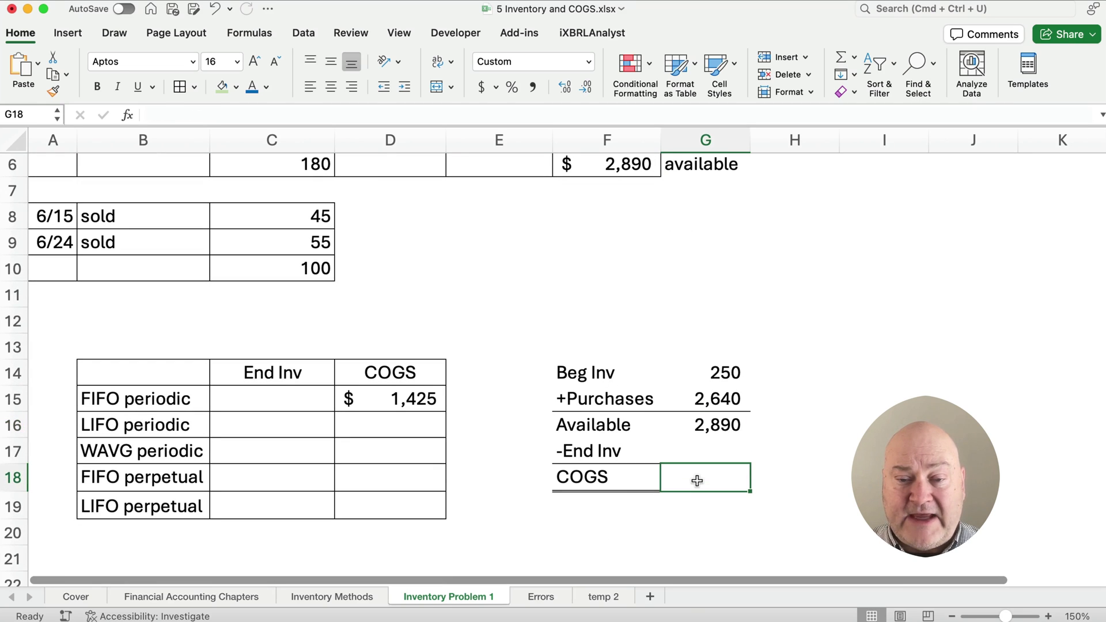
{"action": "type", "text": "="}
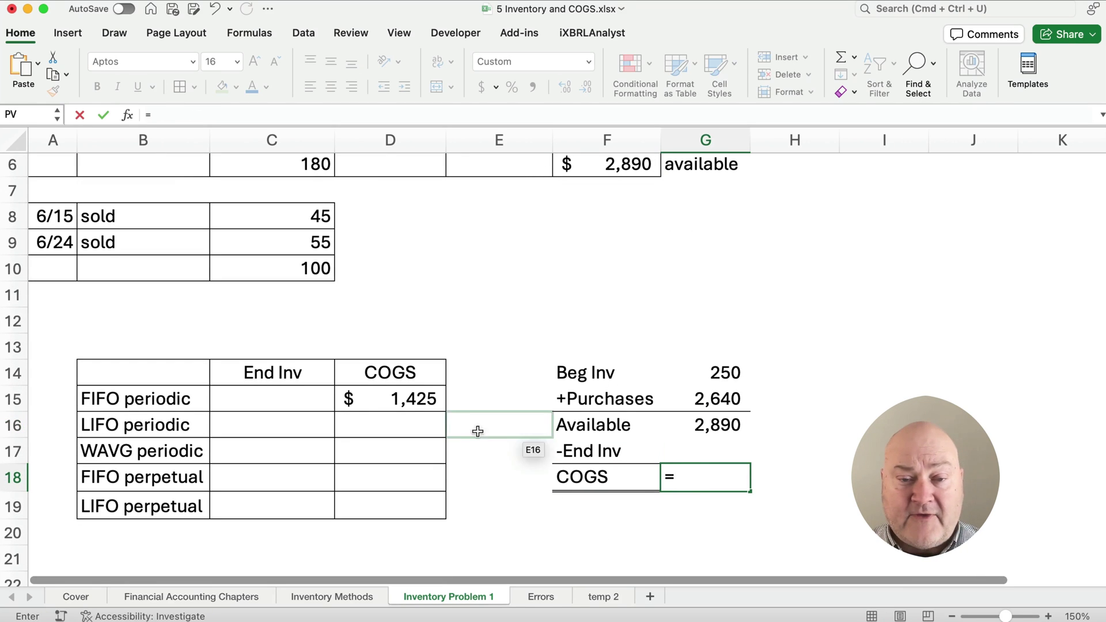
{"action": "left_click", "coordinate": [426, 405]}
{"action": "key", "text": "Return"}
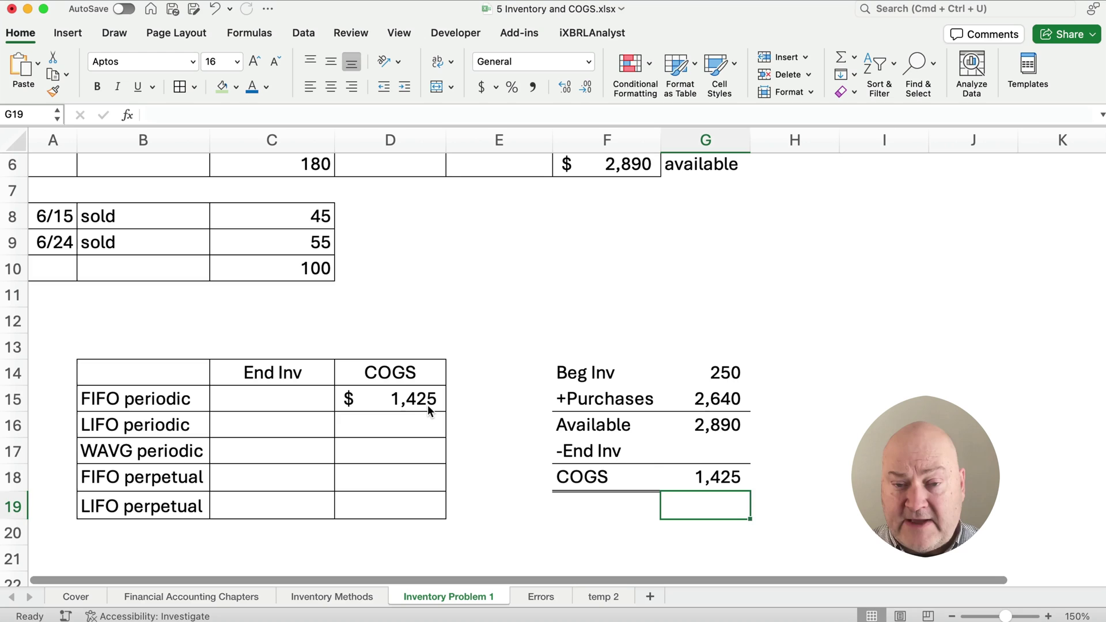
{"action": "key", "text": "Up"}
{"action": "key", "text": "Up"}
{"action": "type", "text": "="}
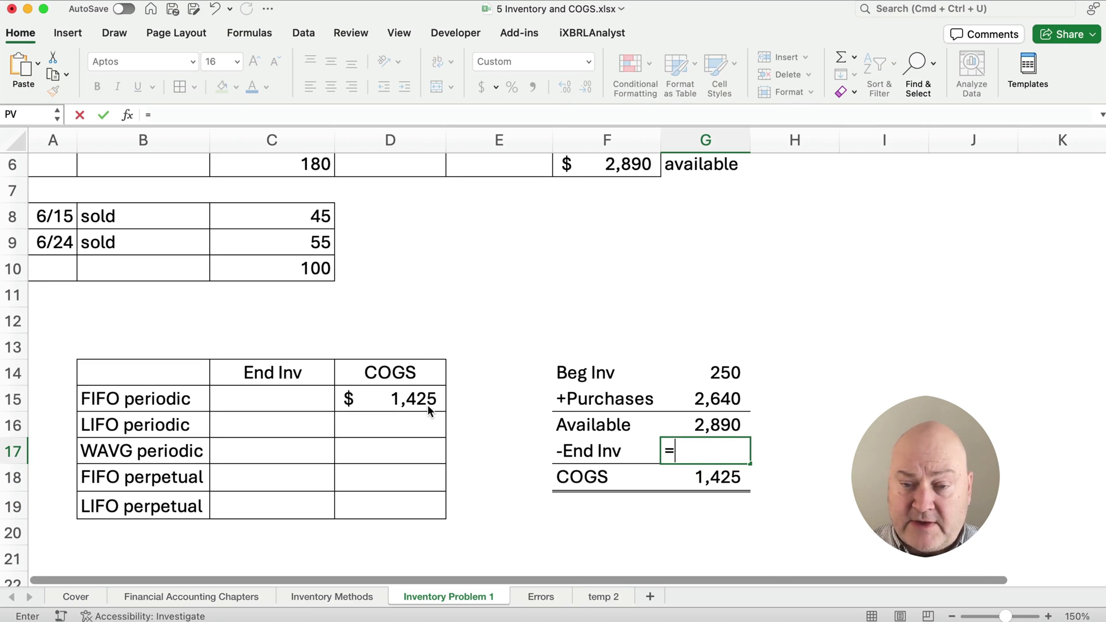
{"action": "key", "text": "Up"}
{"action": "type", "text": "-"}
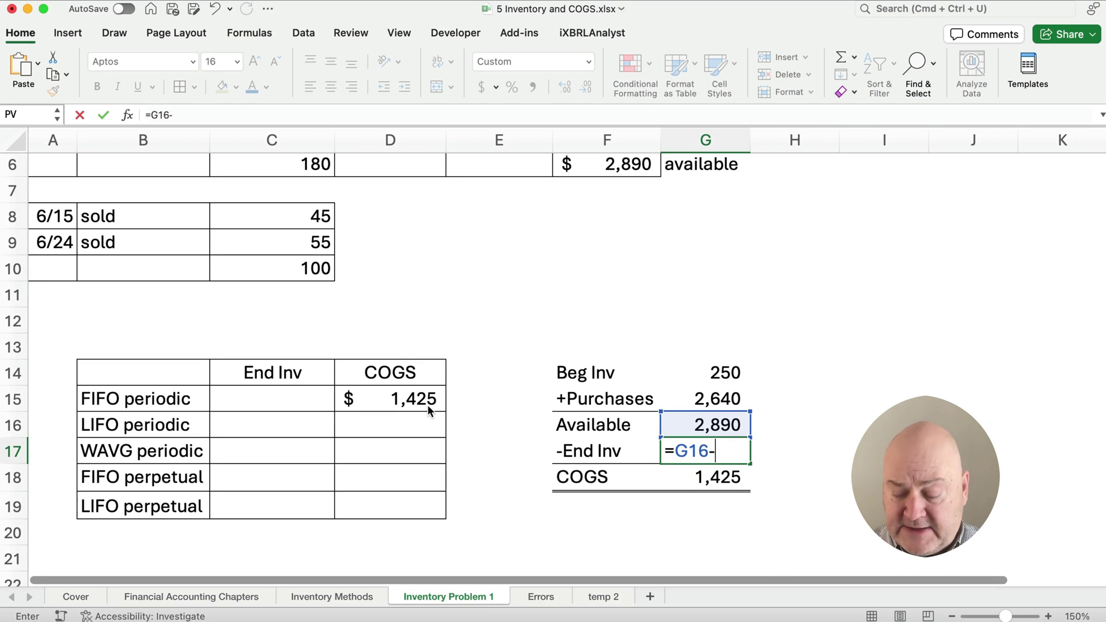
{"action": "key", "text": "Down"}
{"action": "key", "text": "Return"}
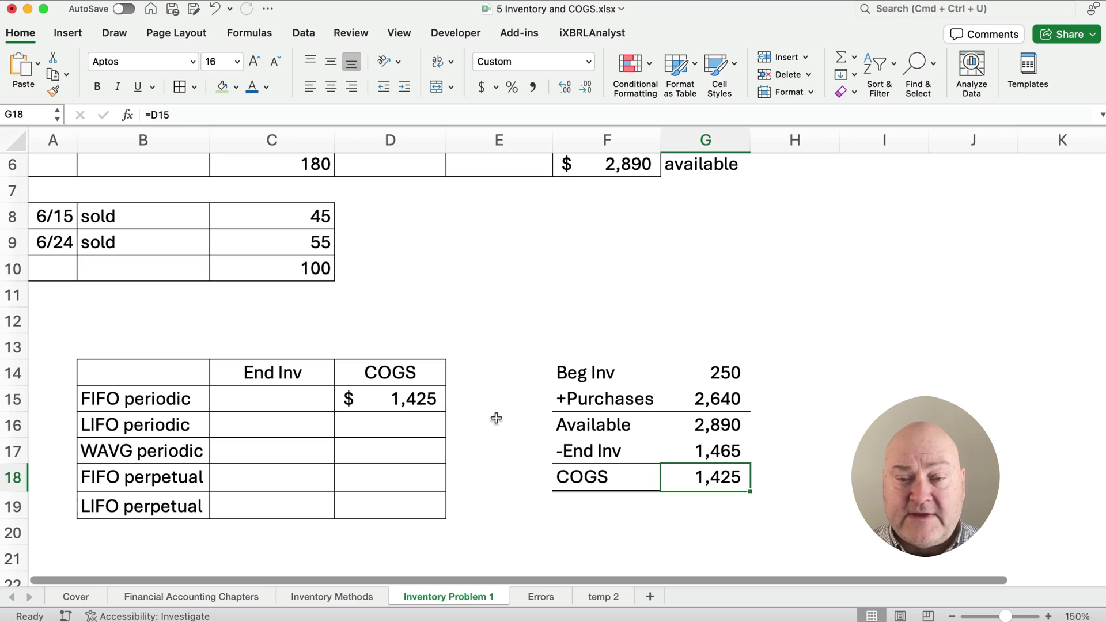
Step: Enter =F6-D15 in C15 for FIFO periodic ending inventory of $1,465, then recheck D15
{"action": "left_click", "coordinate": [290, 398]}
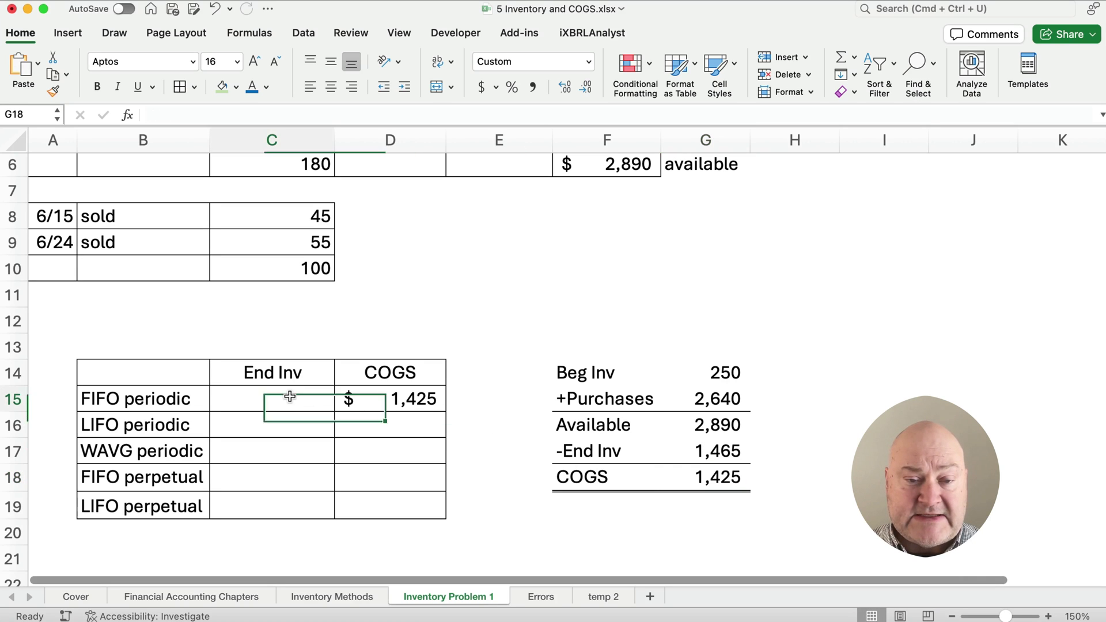
{"action": "type", "text": "="}
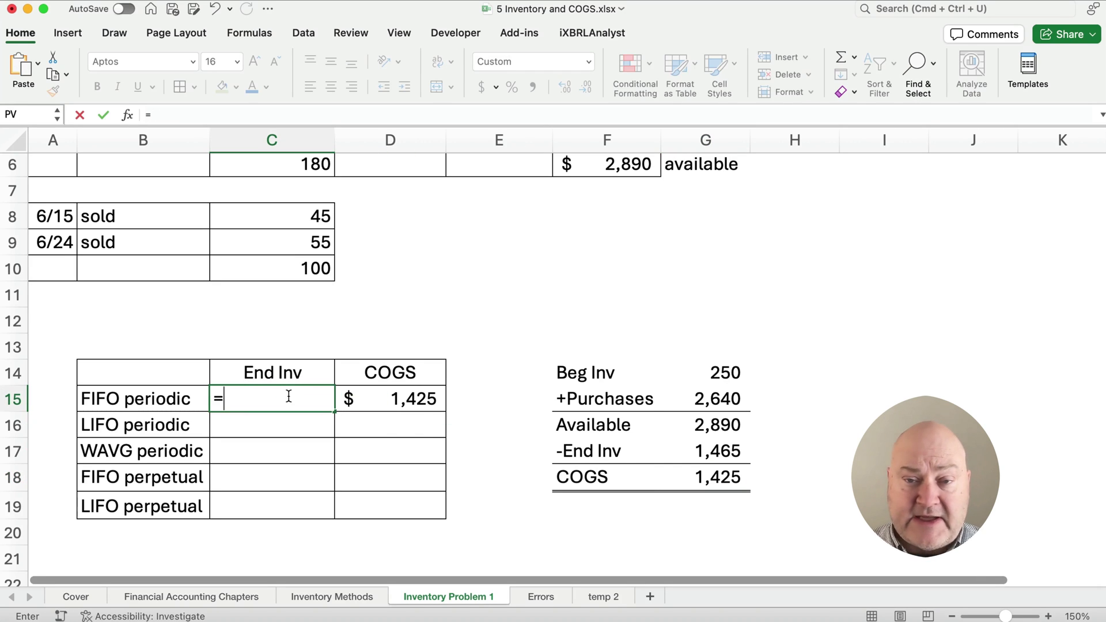
{"action": "left_click", "coordinate": [611, 169]}
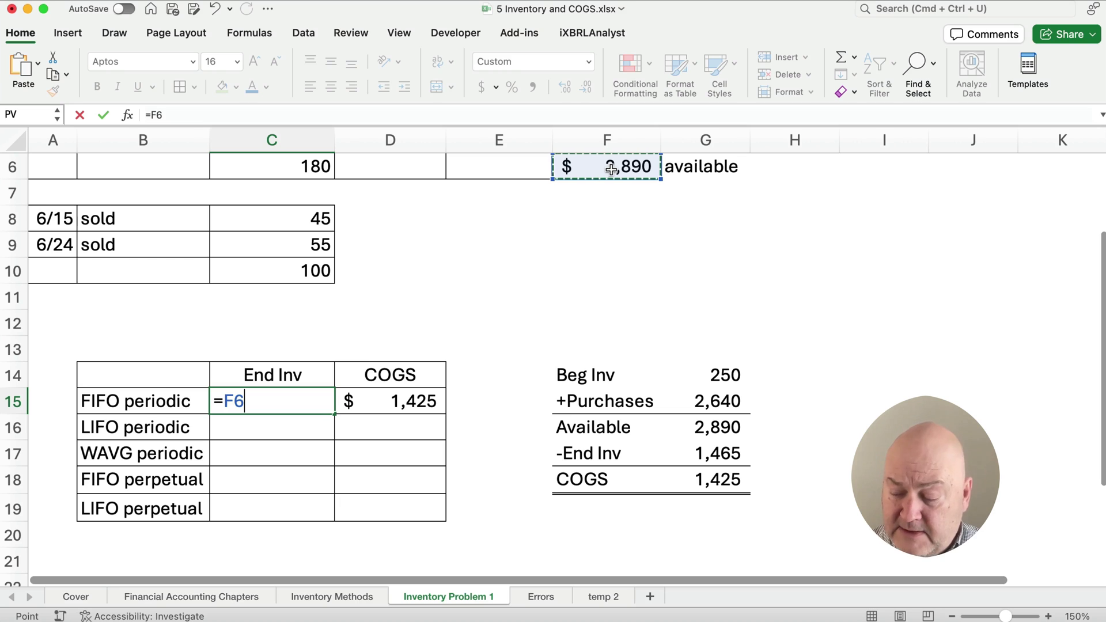
{"action": "type", "text": "-"}
{"action": "left_click", "coordinate": [406, 403]}
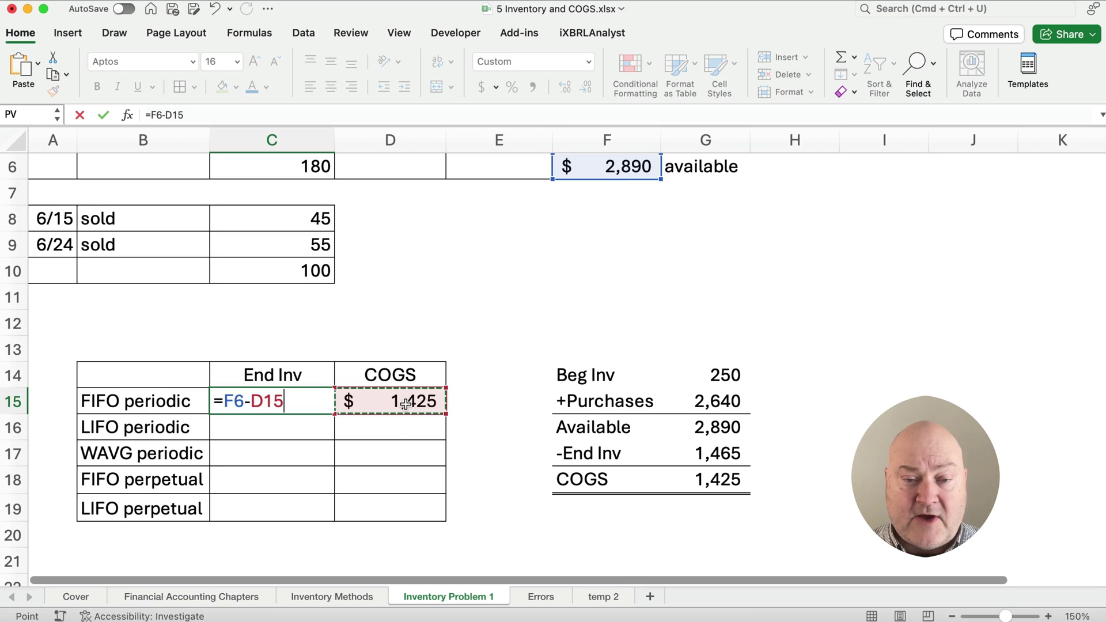
{"action": "key", "text": "Return"}
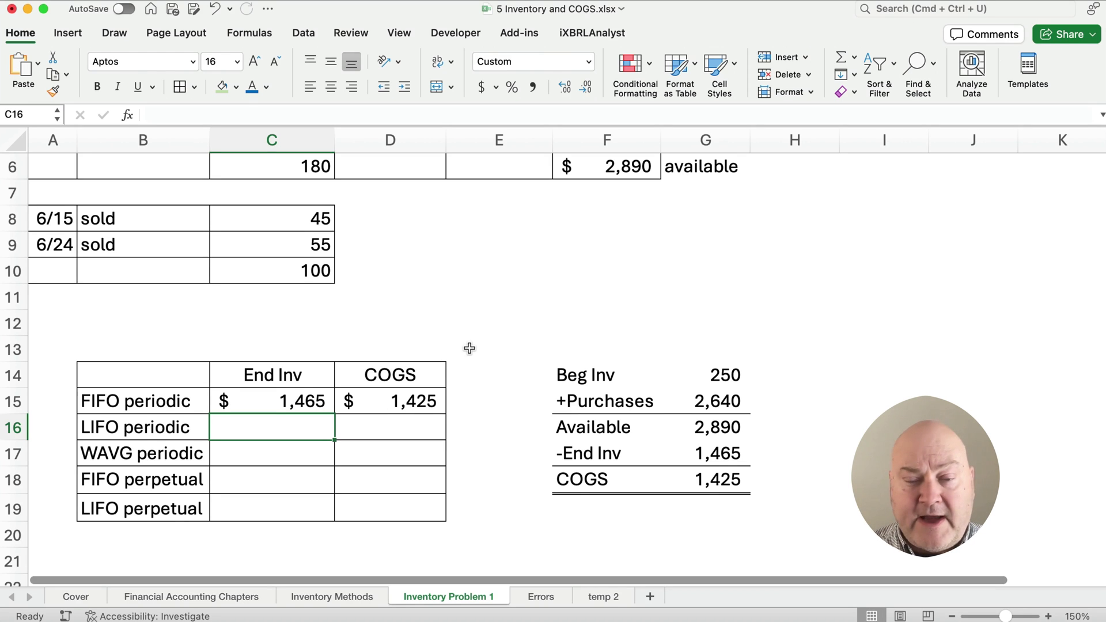
{"action": "scroll", "coordinate": [469, 348], "scroll_direction": "up", "scroll_amount": 1}
{"action": "scroll", "coordinate": [468, 348], "scroll_direction": "up", "scroll_amount": 2}
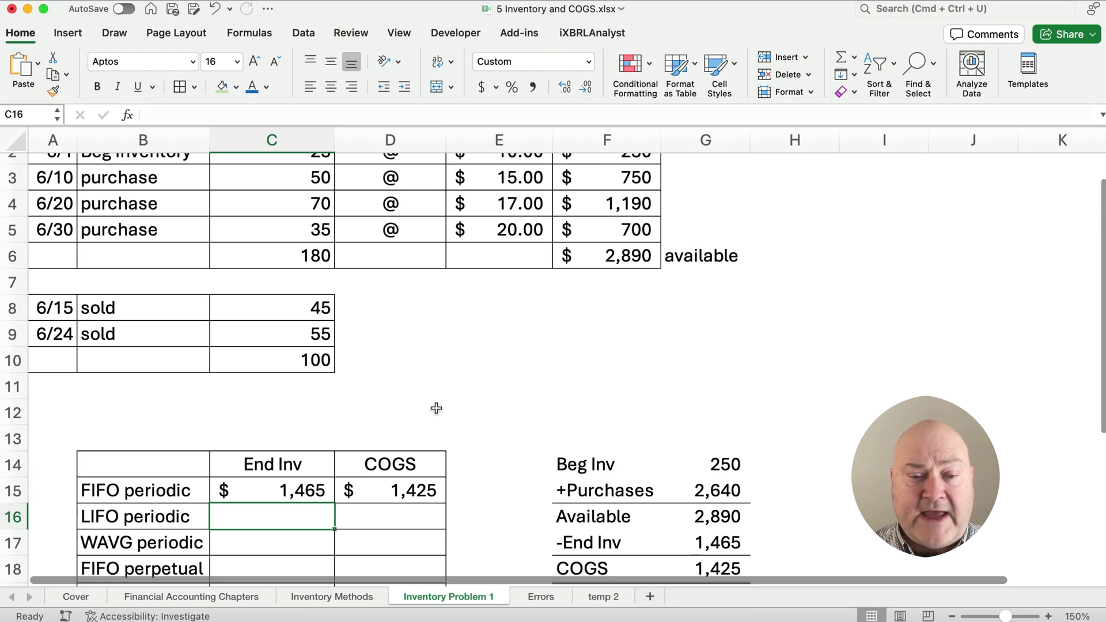
{"action": "left_click", "coordinate": [400, 493]}
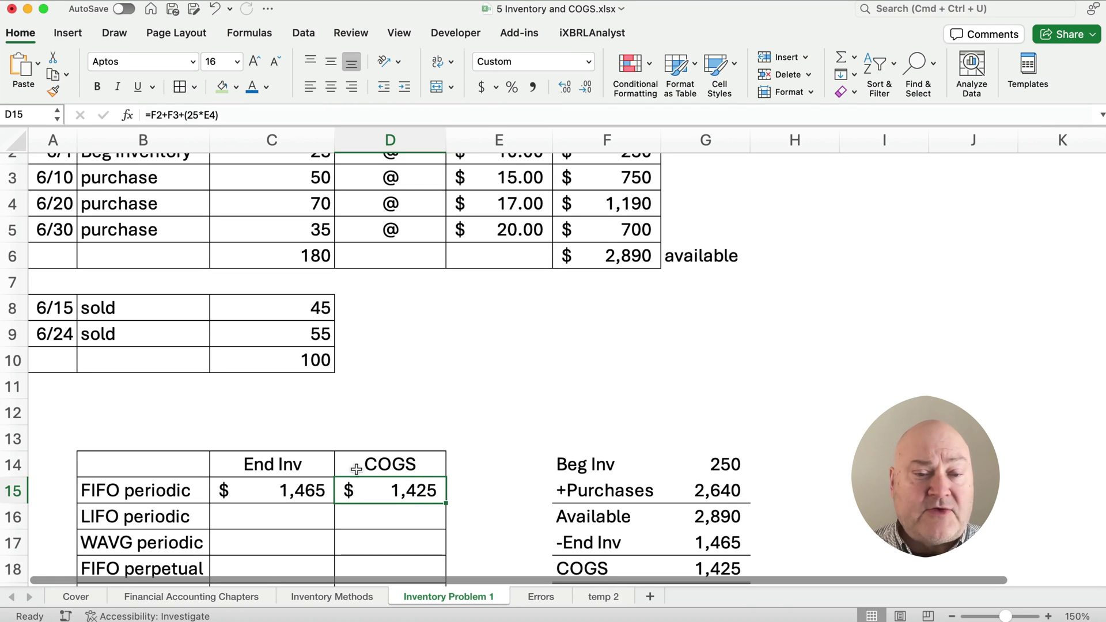
{"action": "key", "text": "Return"}
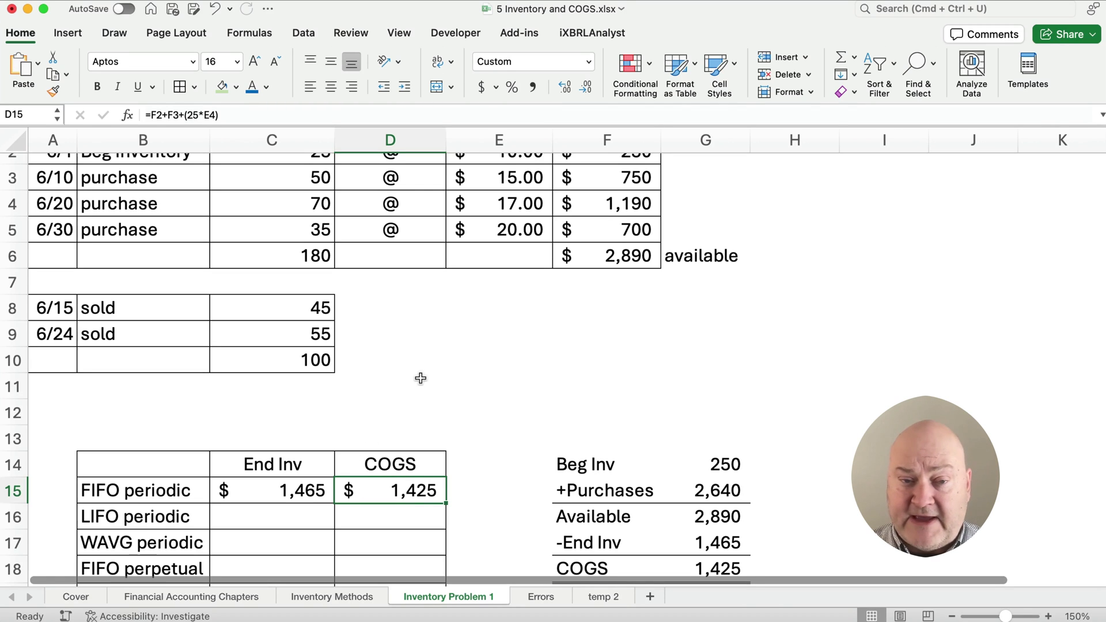
Step: Enter LIFO periodic COGS in D16 as the 6/30 layer plus 65 units at $17.00, giving $1,805
{"action": "scroll", "coordinate": [420, 376], "scroll_direction": "up", "scroll_amount": 1}
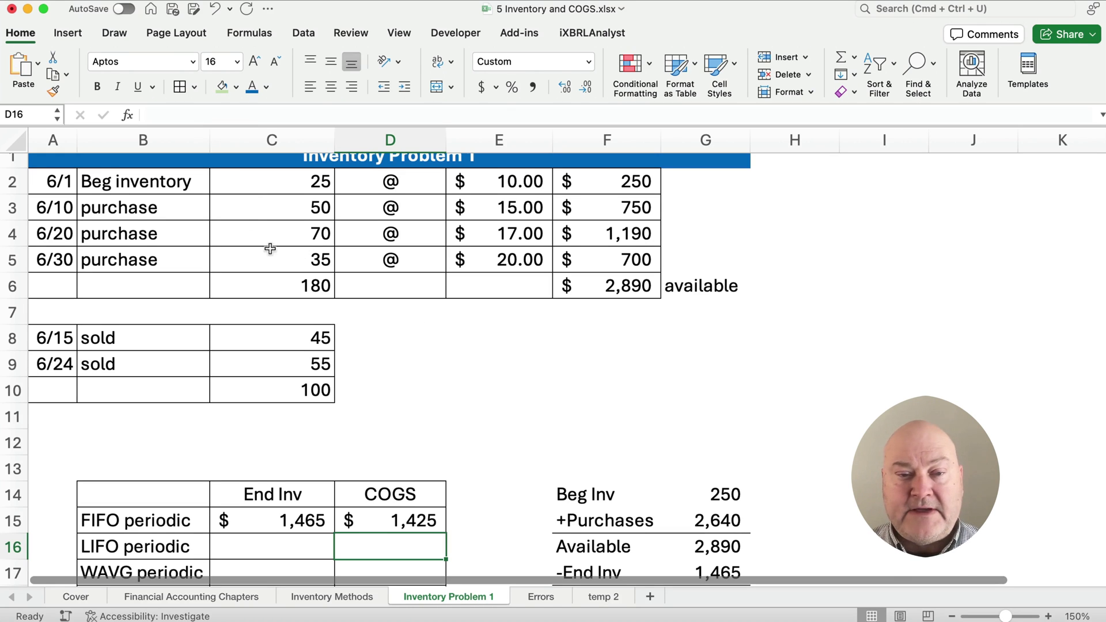
{"action": "mouse_move", "coordinate": [286, 260]}
{"action": "left_mouse_down"}
{"action": "mouse_move", "coordinate": [627, 262]}
{"action": "mouse_move", "coordinate": [660, 235]}
{"action": "left_mouse_up"}
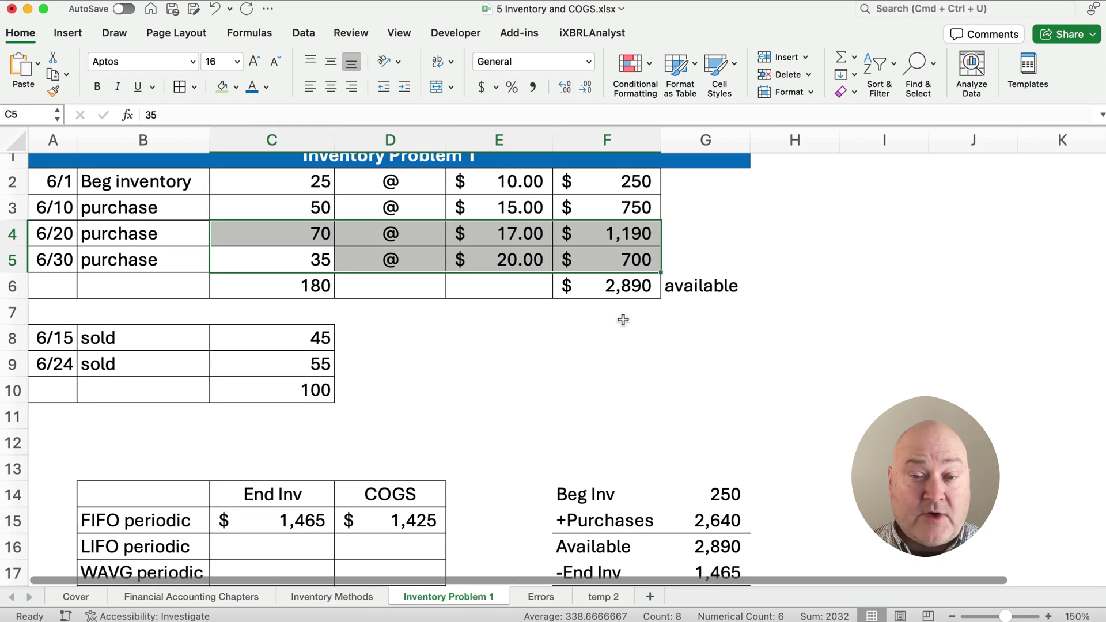
{"action": "left_click", "coordinate": [380, 546]}
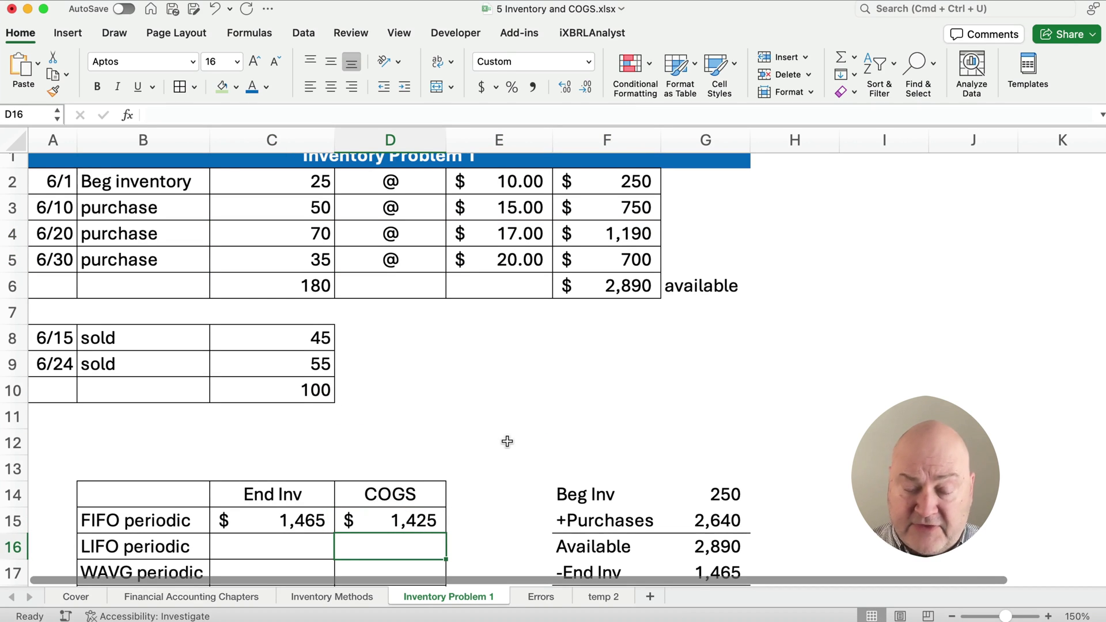
{"action": "type", "text": "="}
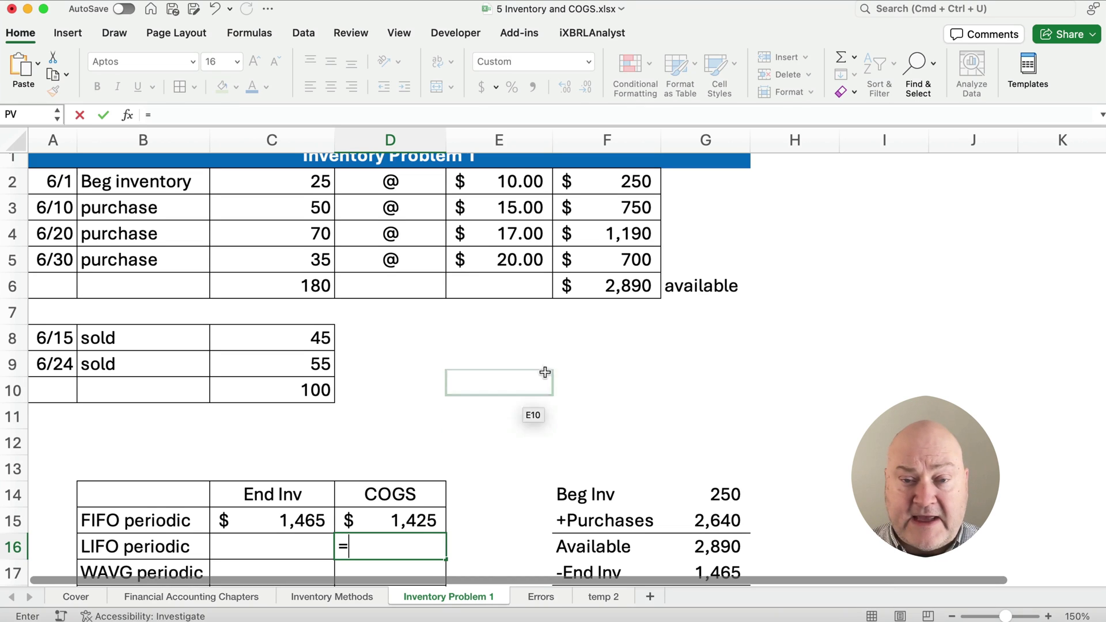
{"action": "left_click", "coordinate": [627, 267]}
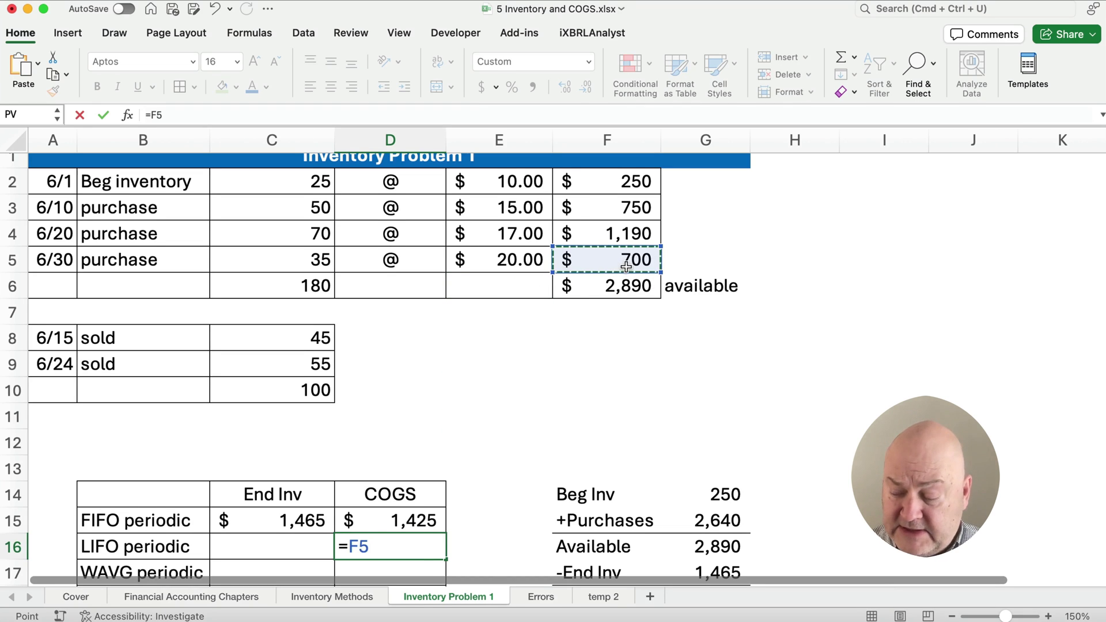
{"action": "type", "text": "+("}
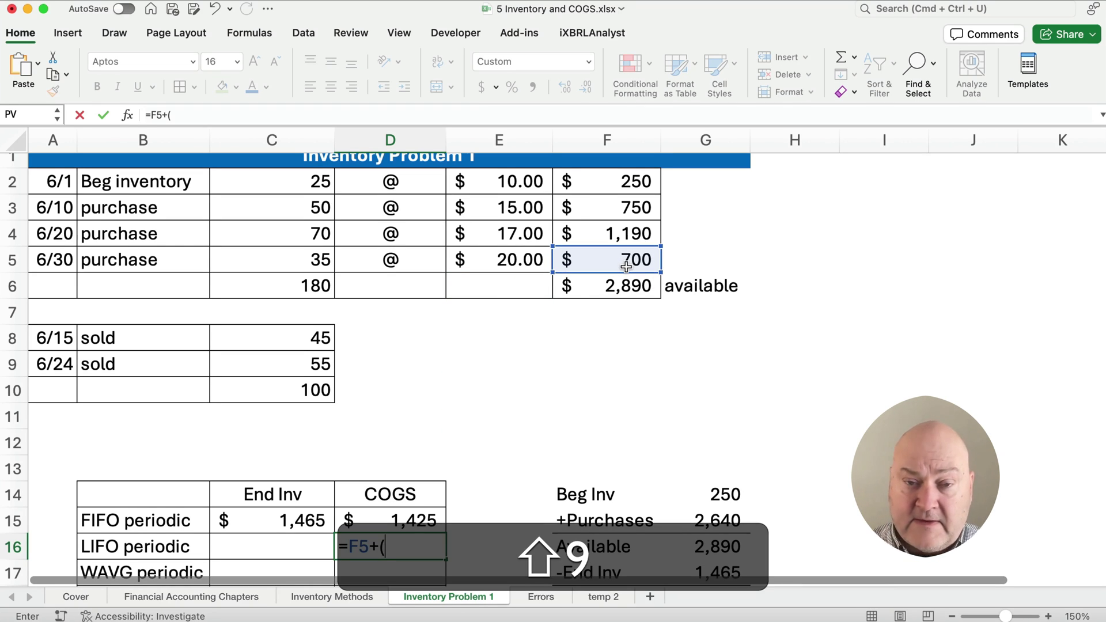
{"action": "type", "text": "65"}
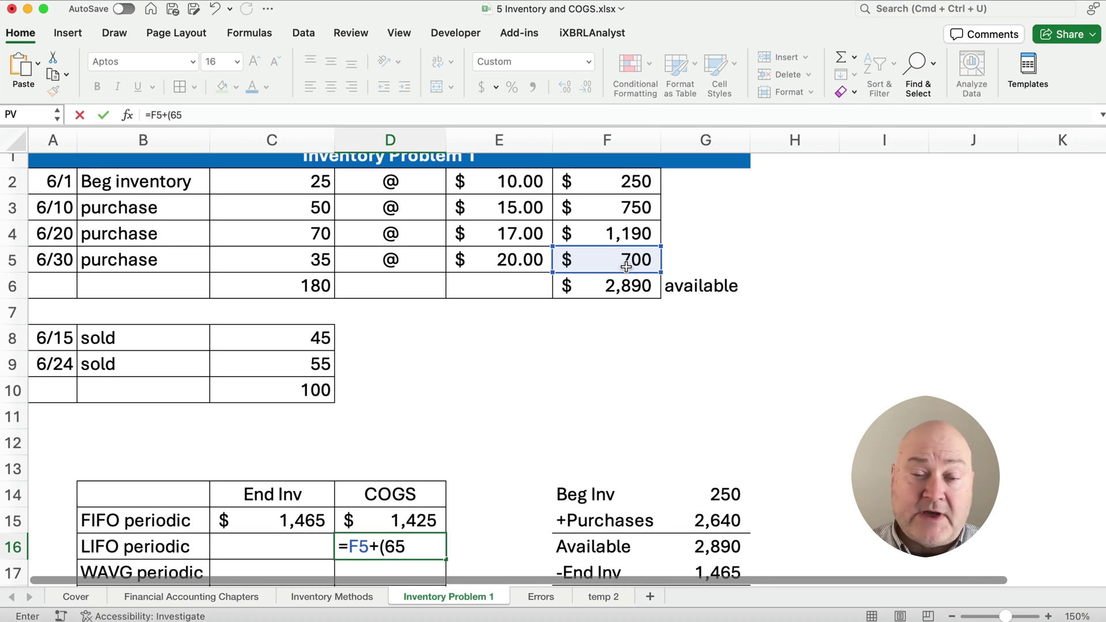
{"action": "type", "text": "*"}
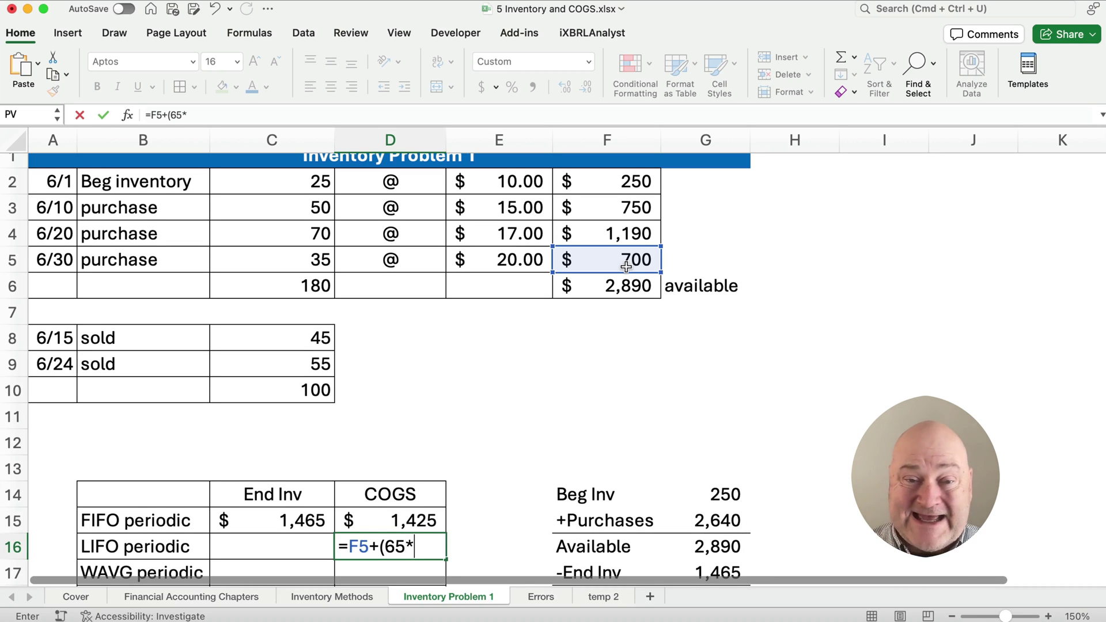
{"action": "left_click", "coordinate": [530, 235]}
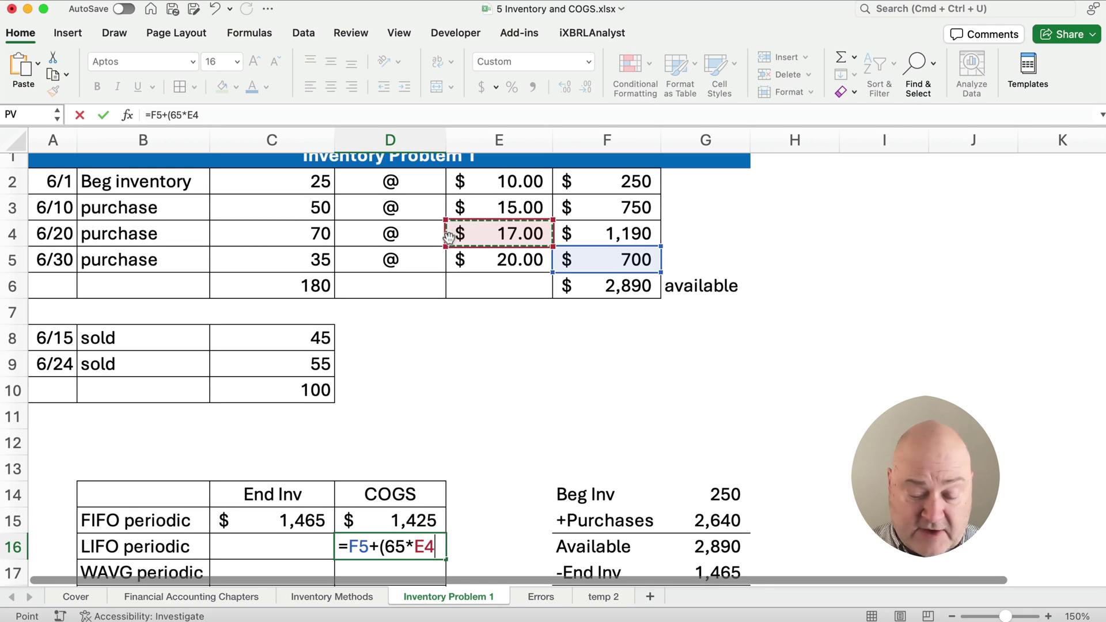
{"action": "type", "text": ")"}
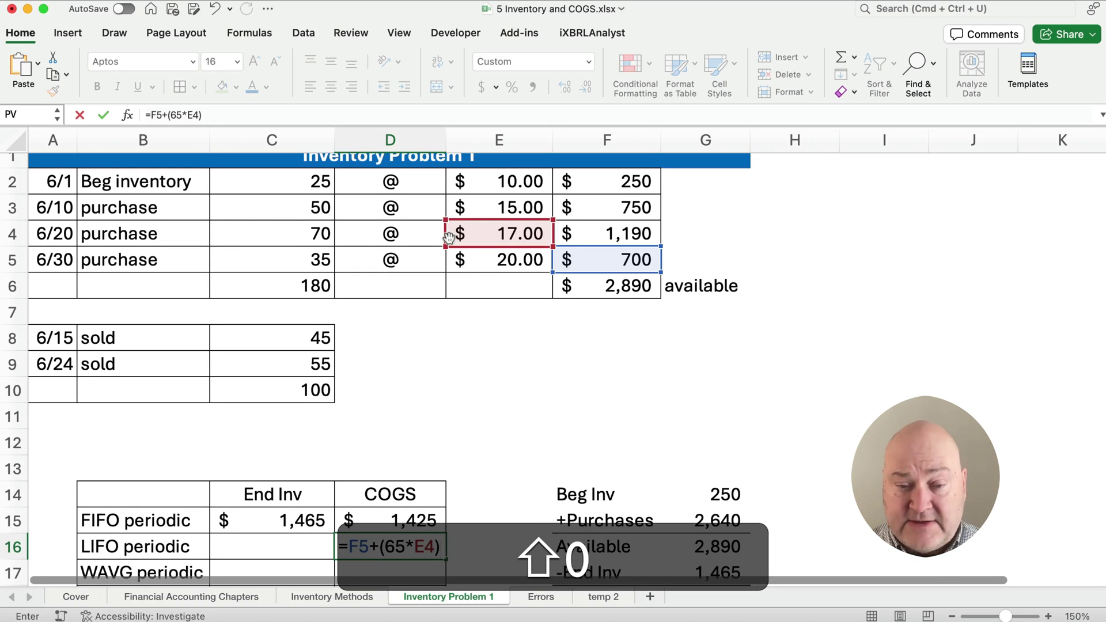
{"action": "key", "text": "Return"}
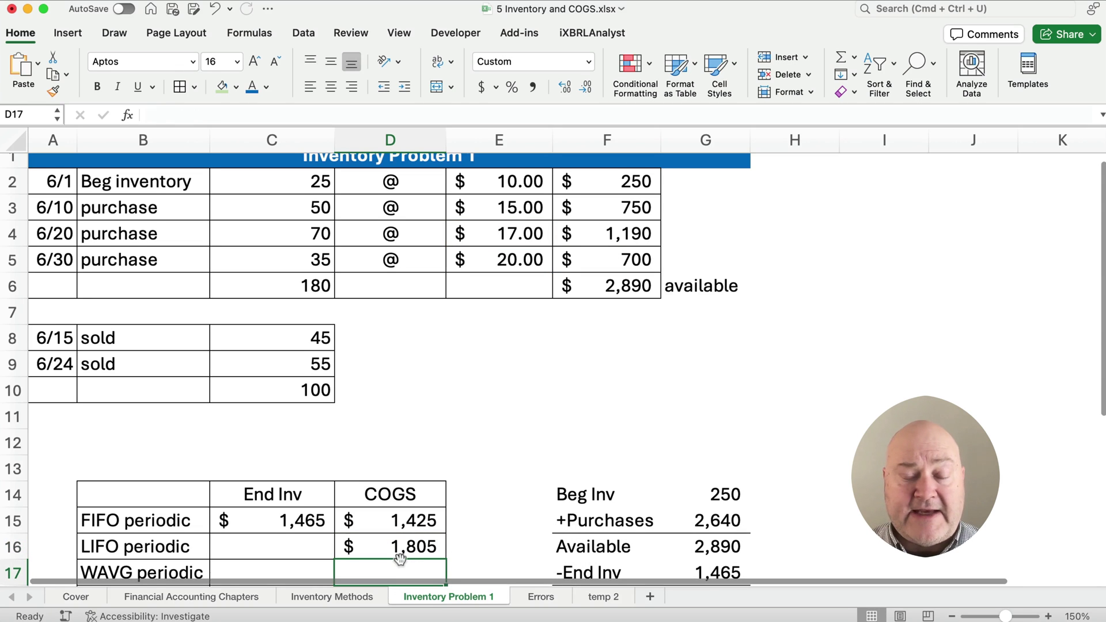
Step: Enter =F6-D16 in C16 for LIFO periodic ending inventory of $1,085
{"action": "scroll", "coordinate": [401, 556], "scroll_direction": "down", "scroll_amount": 1}
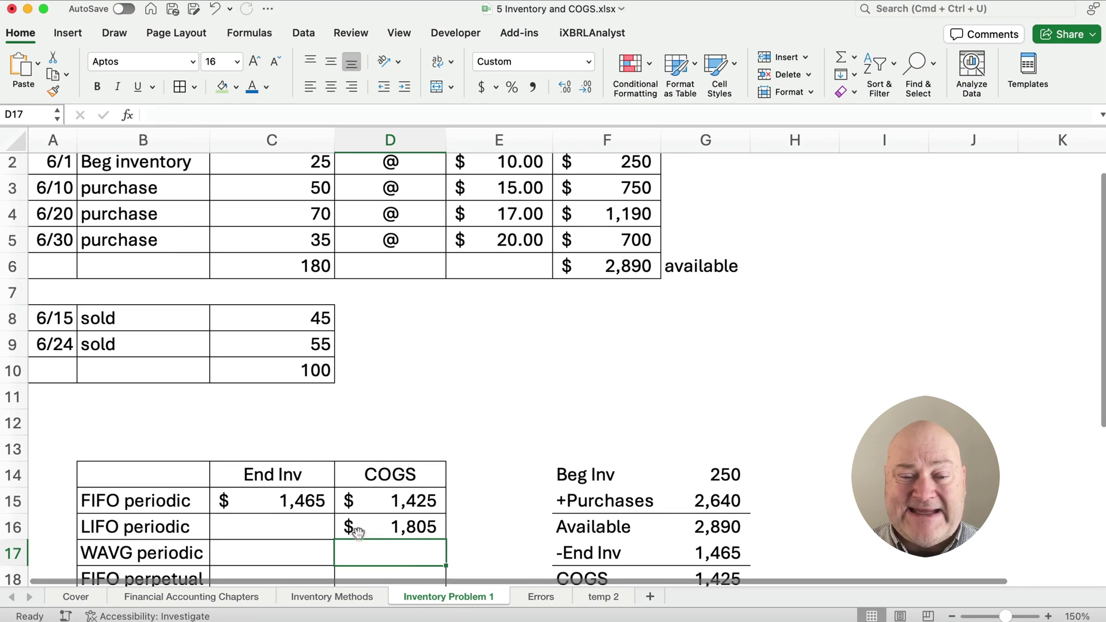
{"action": "left_click", "coordinate": [308, 525]}
{"action": "type", "text": "="}
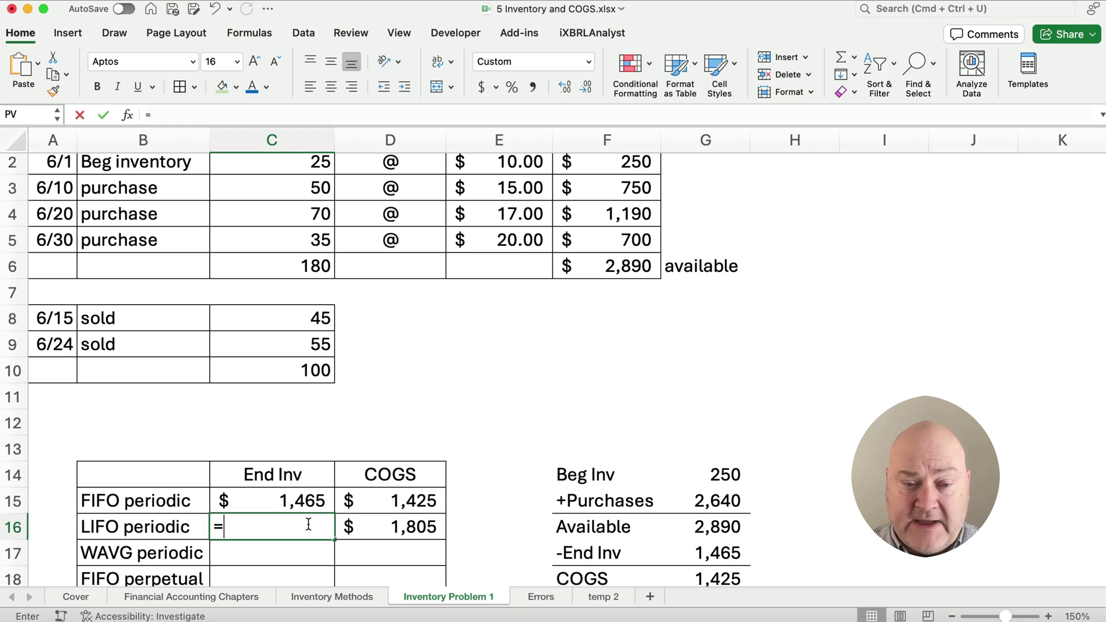
{"action": "left_click", "coordinate": [609, 274]}
{"action": "type", "text": "-"}
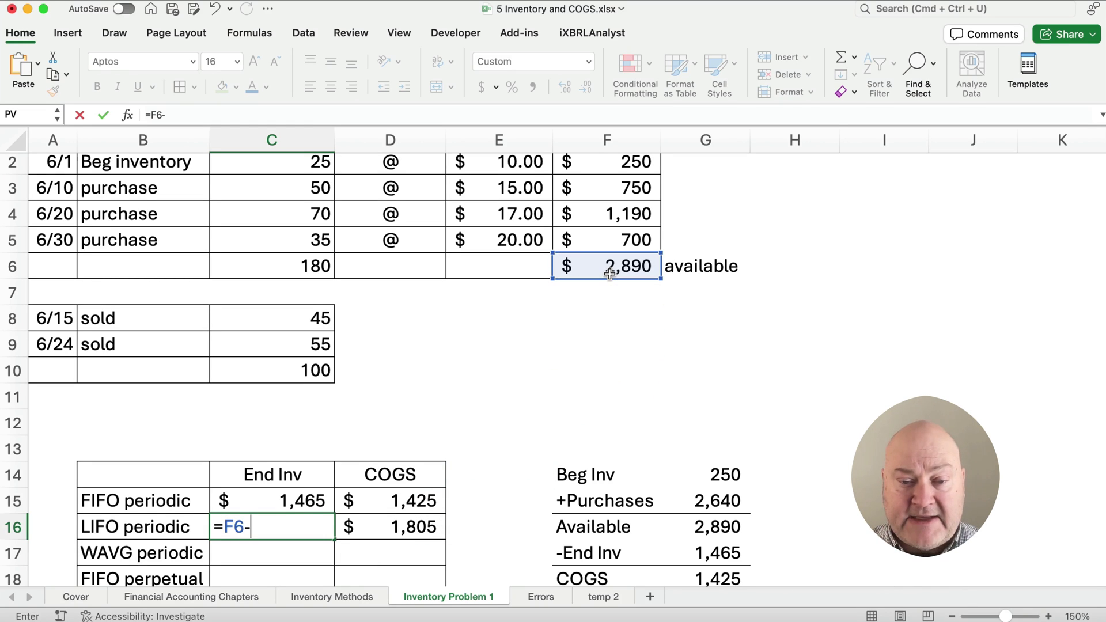
{"action": "left_click", "coordinate": [414, 528]}
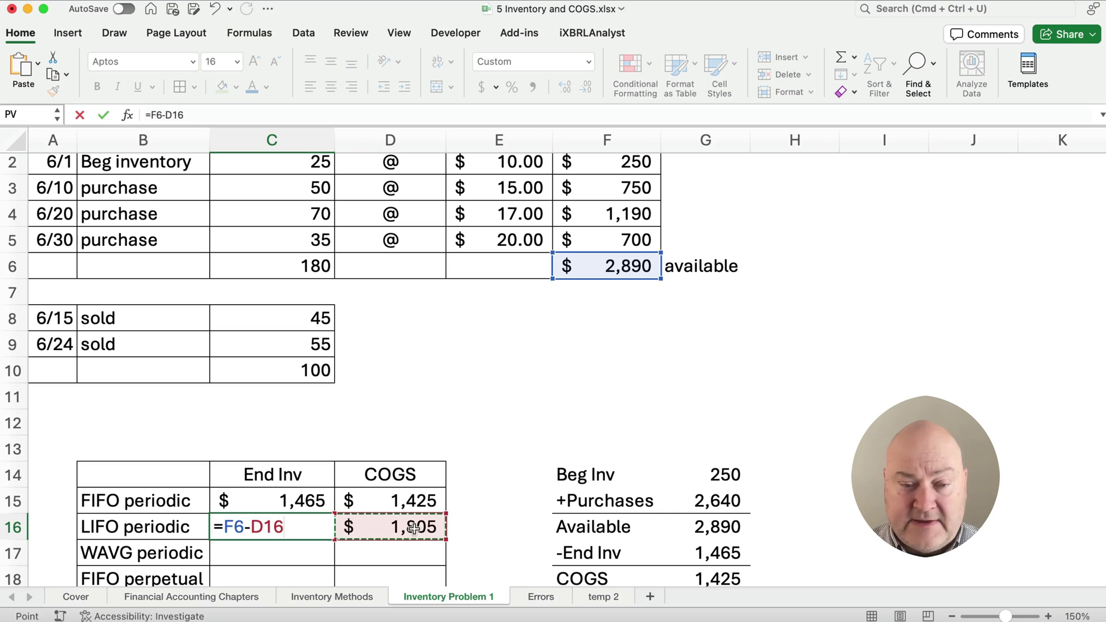
{"action": "key", "text": "Return"}
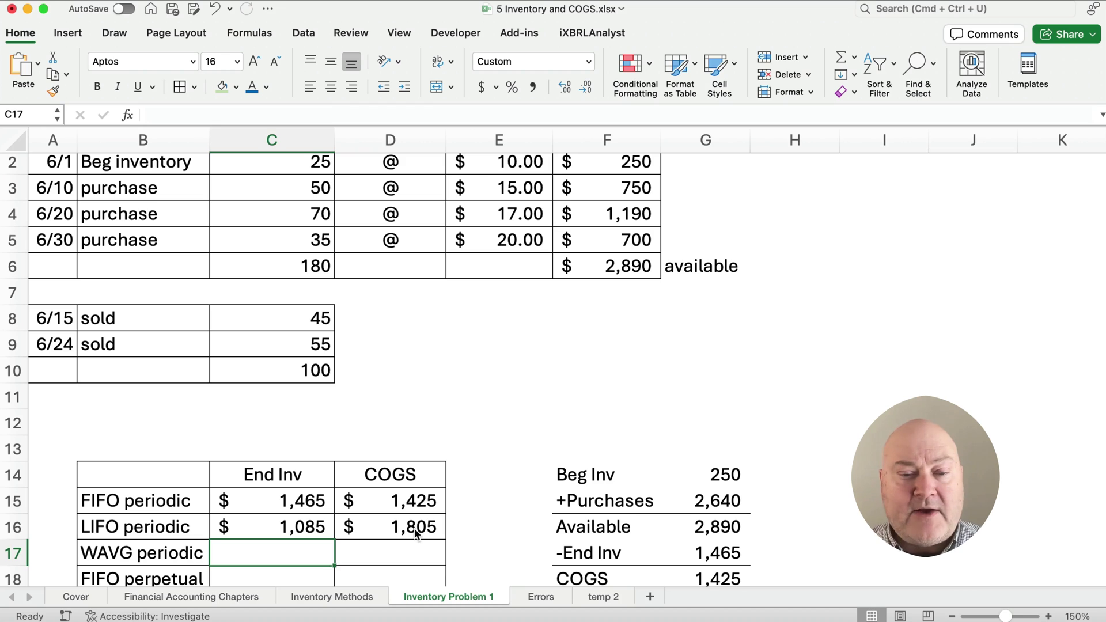
{"action": "scroll", "coordinate": [403, 529], "scroll_direction": "up", "scroll_amount": 1}
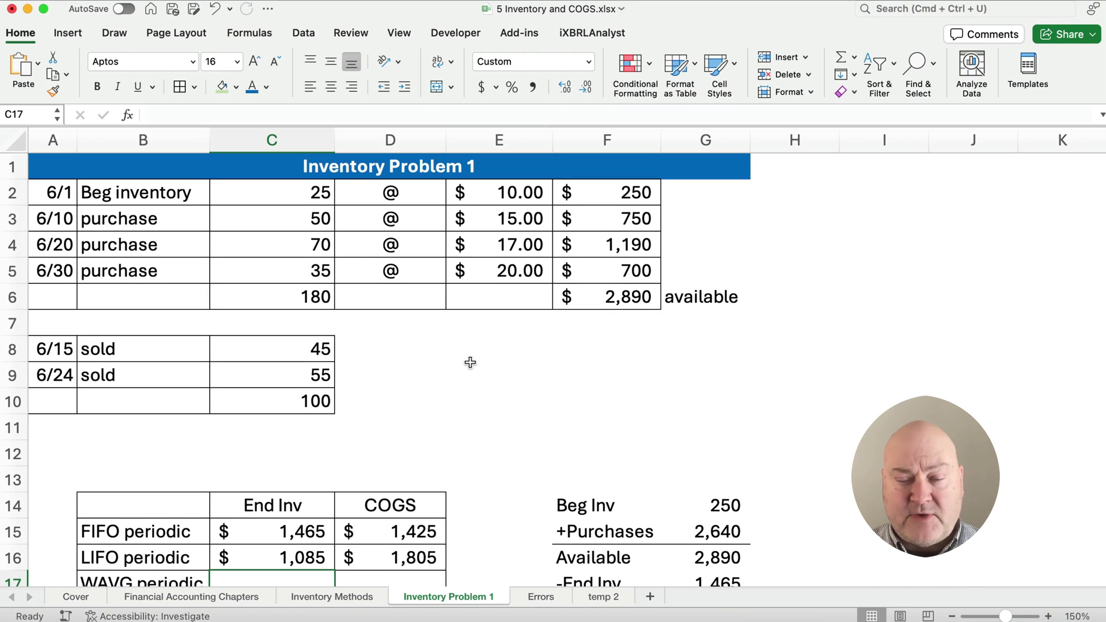
Step: Enter =F6/C6 in F8 and show it to four decimals as $16.0556
{"action": "left_click", "coordinate": [606, 360]}
{"action": "type", "text": "="}
{"action": "key", "text": "Up"}
{"action": "key", "text": "Up"}
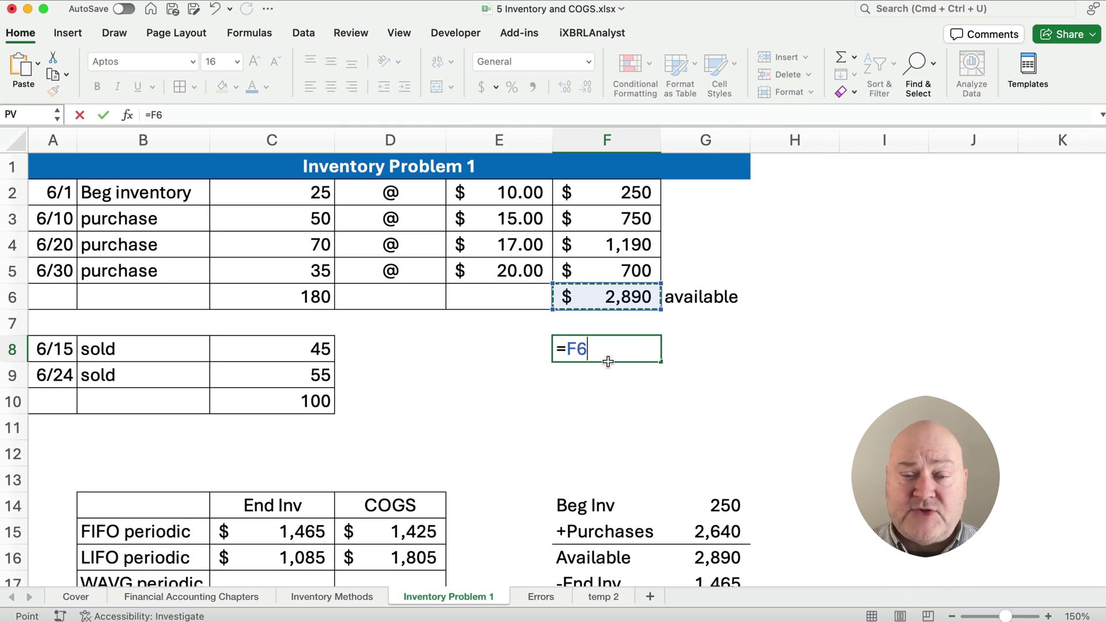
{"action": "type", "text": "/"}
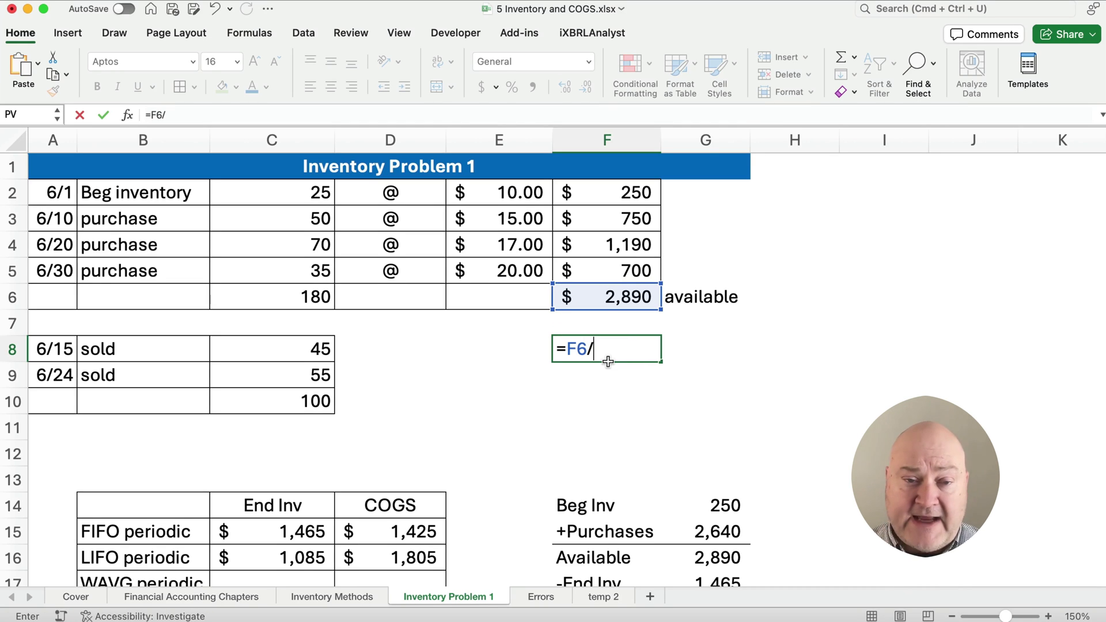
{"action": "left_click", "coordinate": [320, 298]}
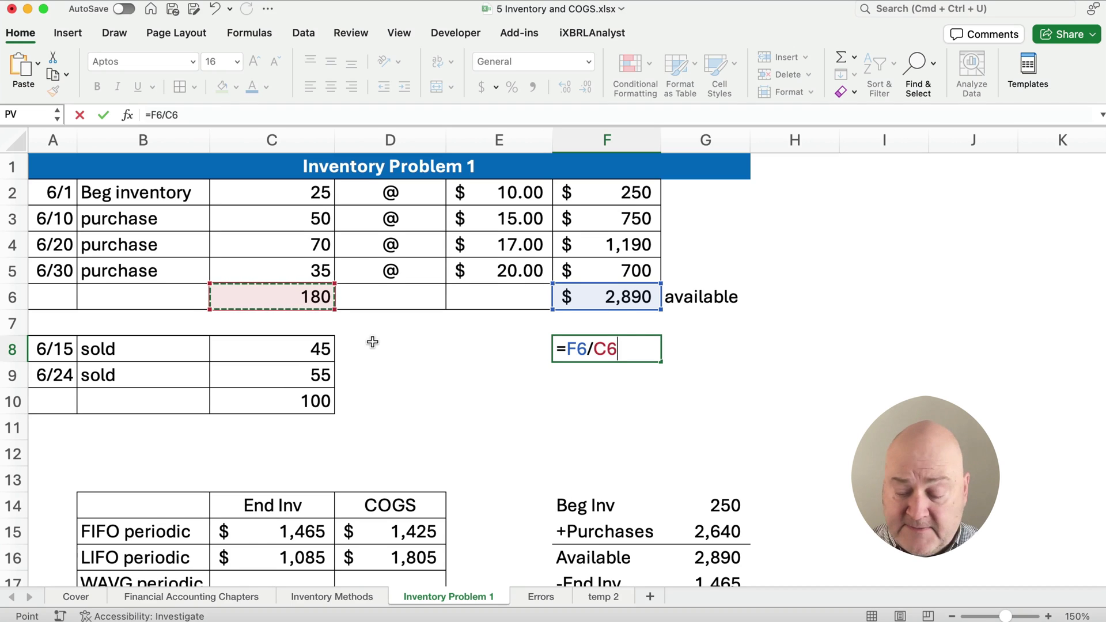
{"action": "key", "text": "Return"}
{"action": "left_click", "coordinate": [597, 352]}
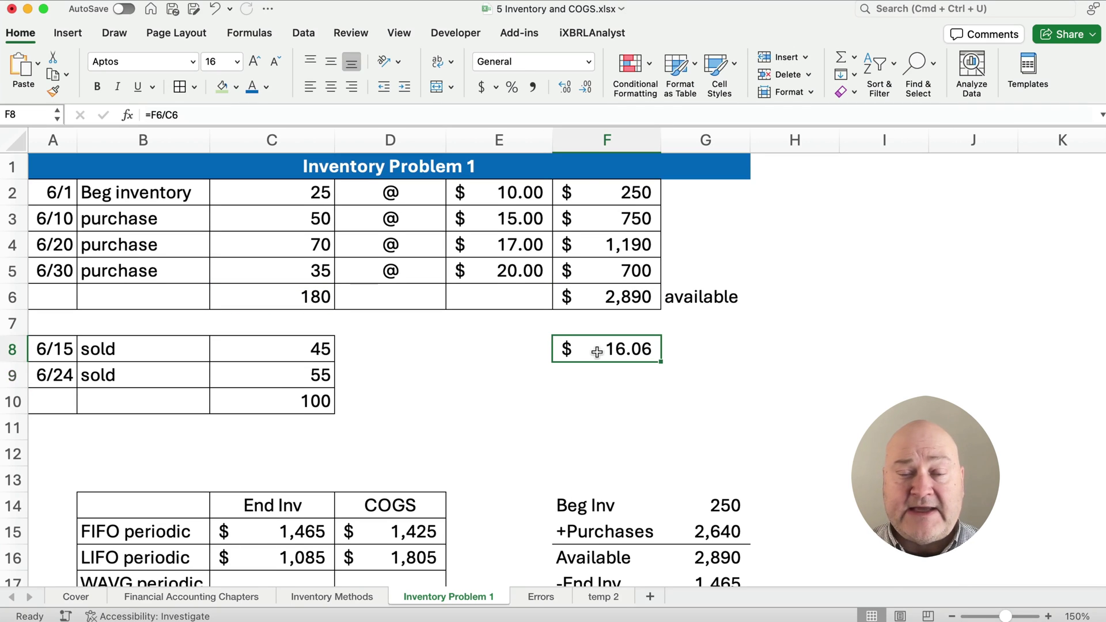
{"action": "left_click", "coordinate": [563, 91]}
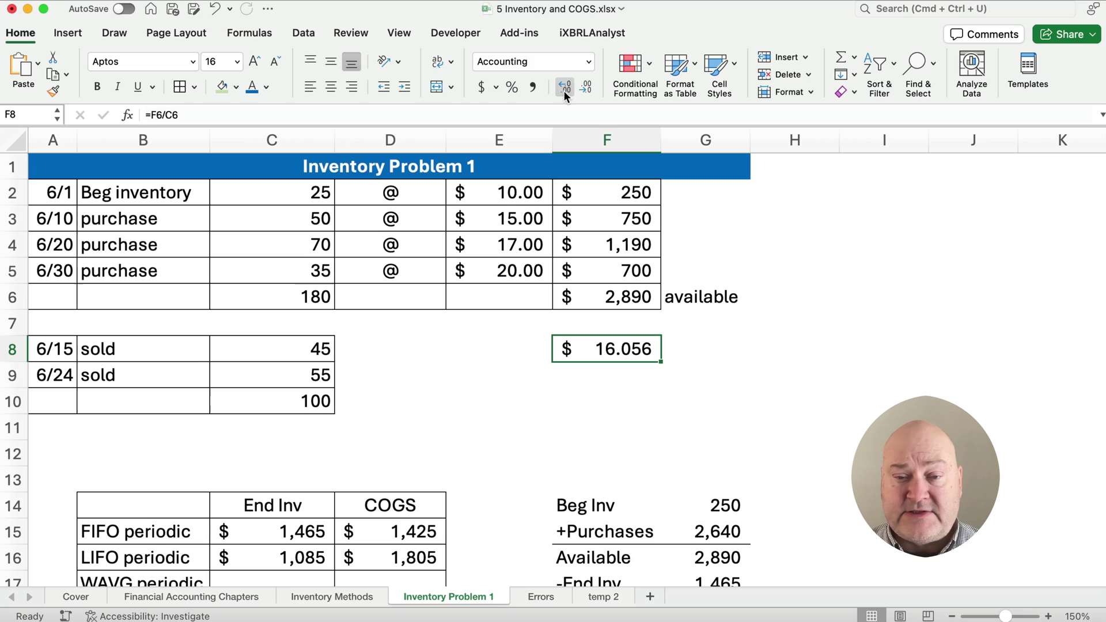
{"action": "left_click", "coordinate": [563, 91]}
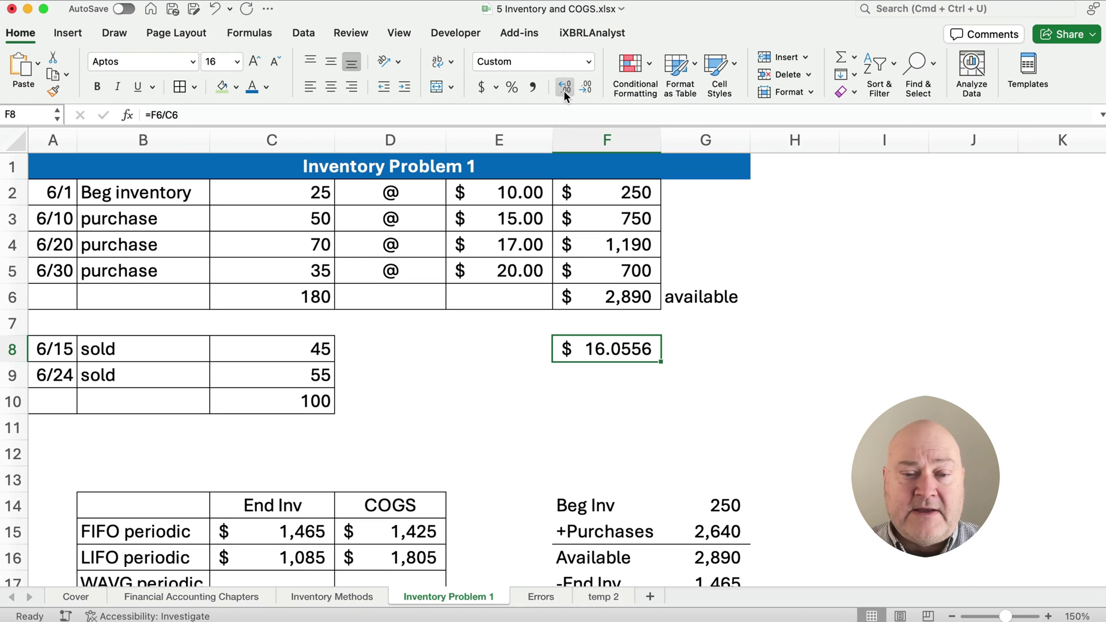
{"action": "scroll", "coordinate": [408, 379], "scroll_direction": "down", "scroll_amount": 3}
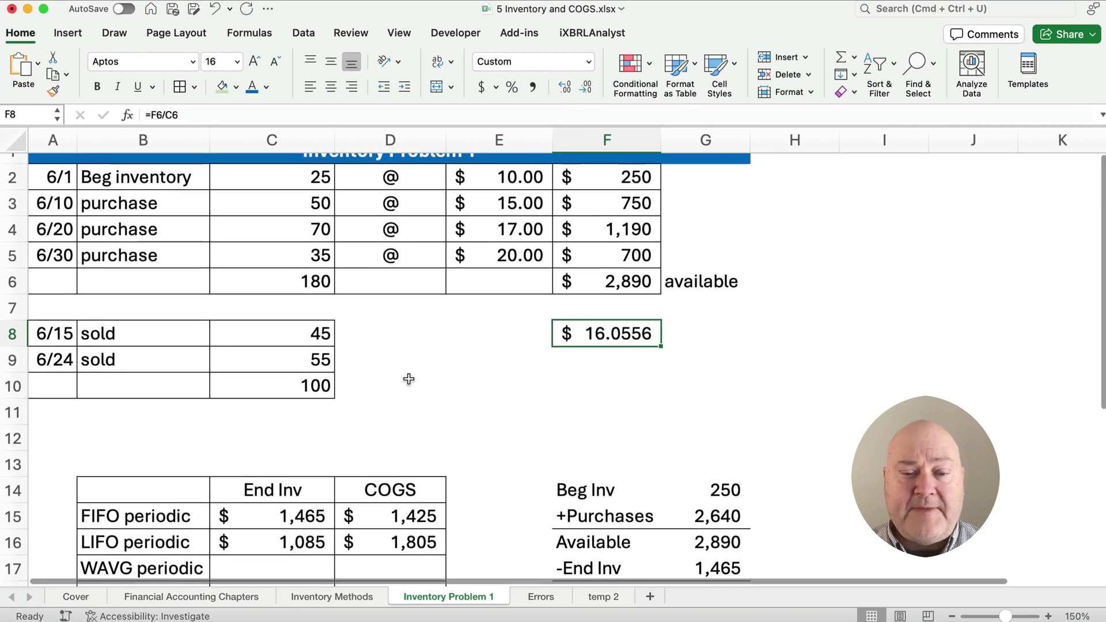
Step: Enter =100*F8 in D17 for WAVG periodic COGS of $1,606, checking its decimals
{"action": "left_click", "coordinate": [396, 504]}
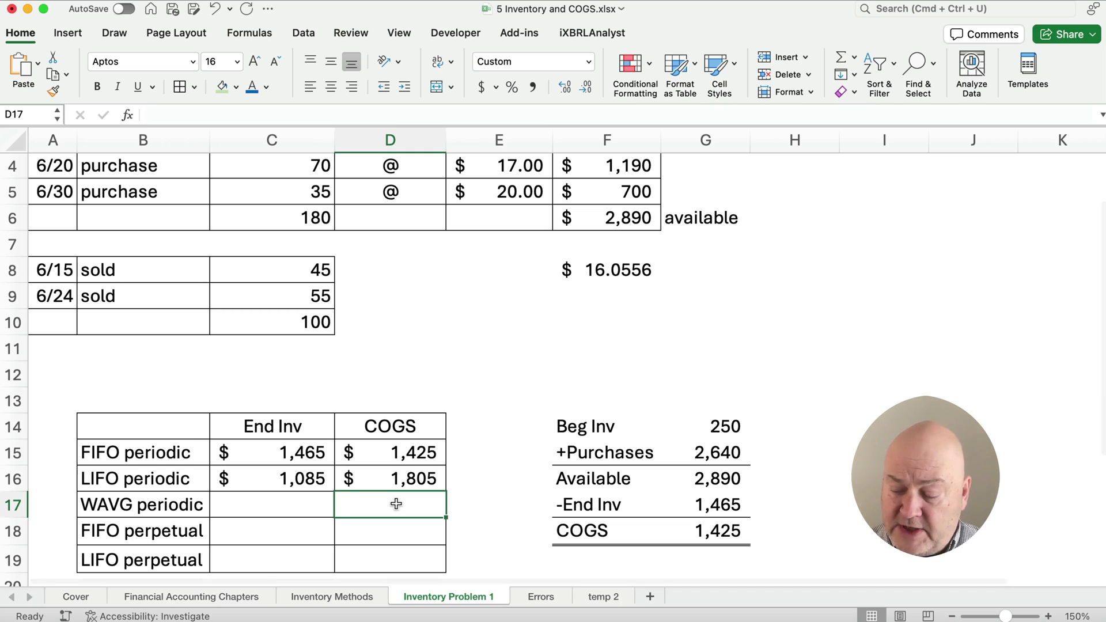
{"action": "type", "text": "=100*"}
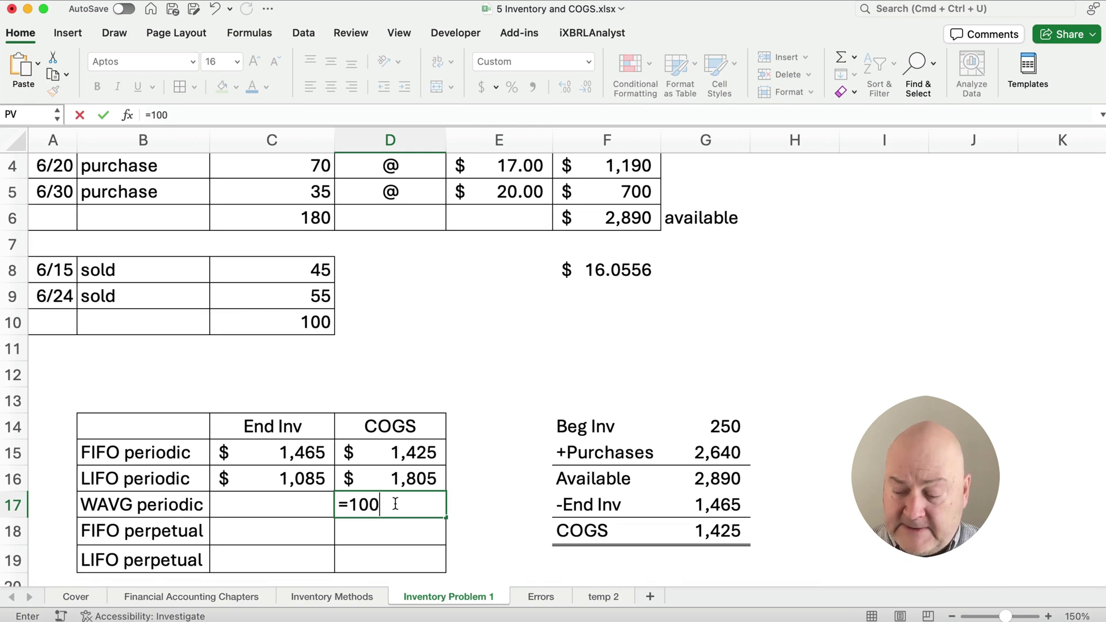
{"action": "left_click", "coordinate": [619, 264]}
{"action": "key", "text": "Return"}
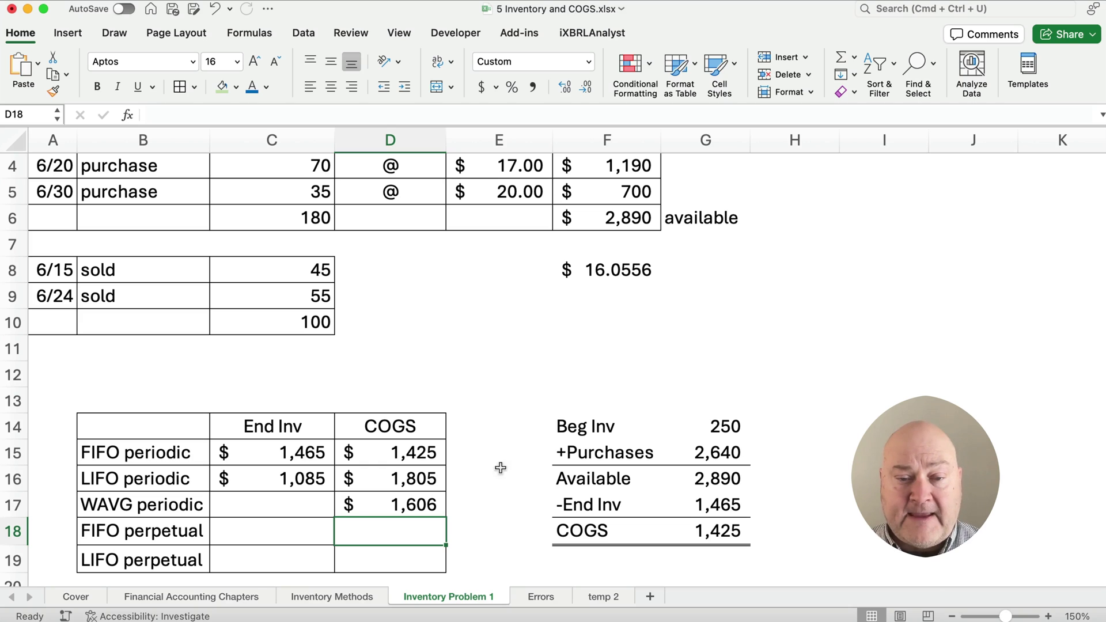
{"action": "left_click", "coordinate": [404, 505]}
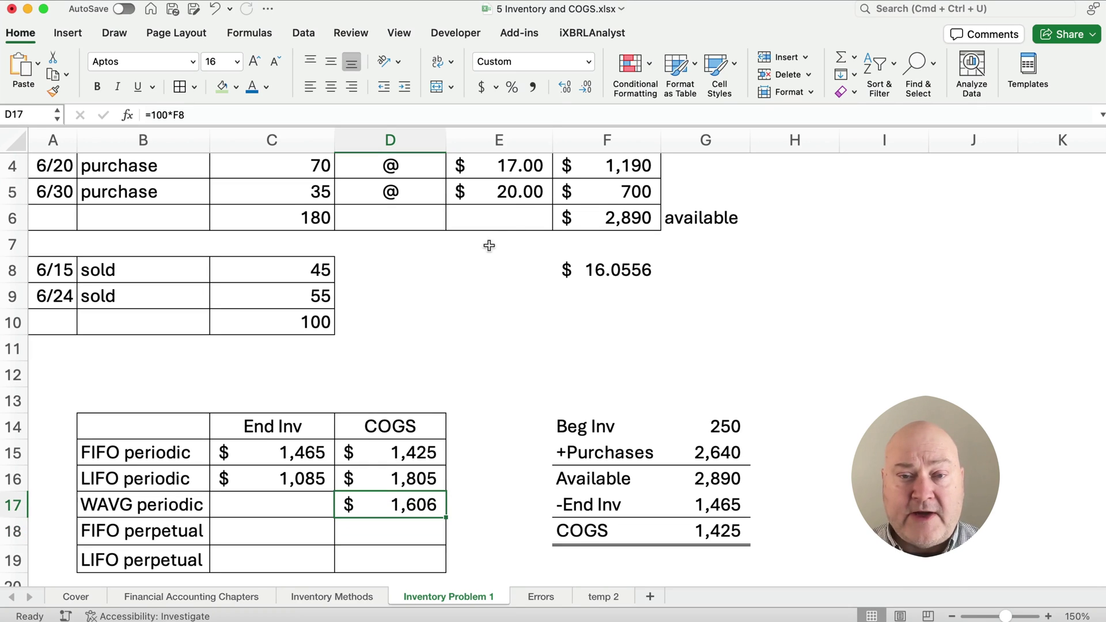
{"action": "left_click", "coordinate": [564, 88]}
{"action": "left_click", "coordinate": [565, 88]}
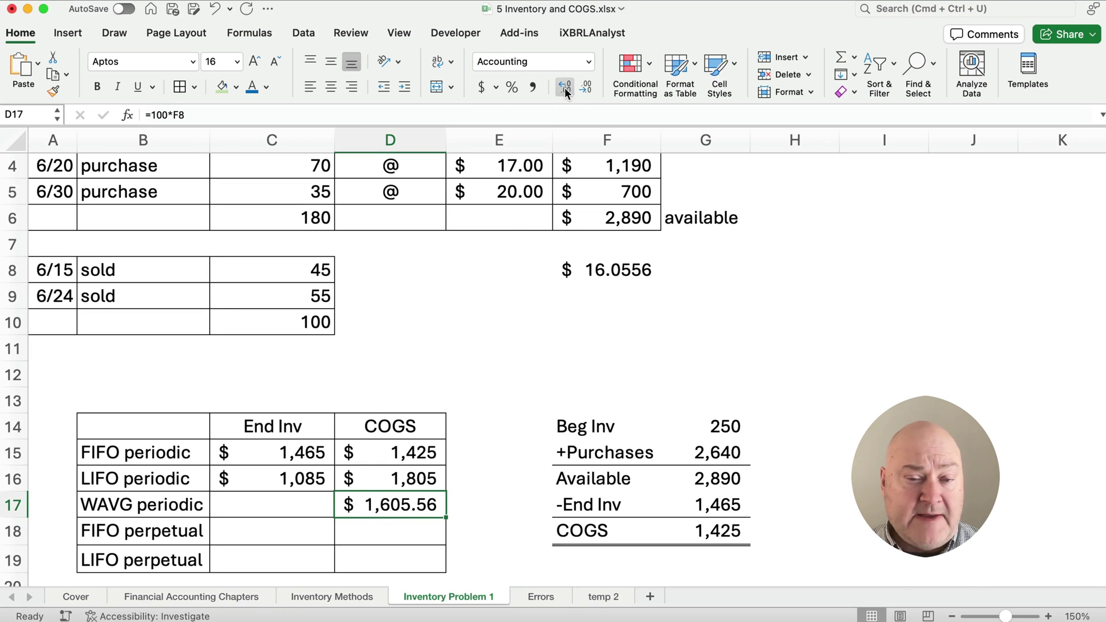
{"action": "left_click", "coordinate": [586, 89]}
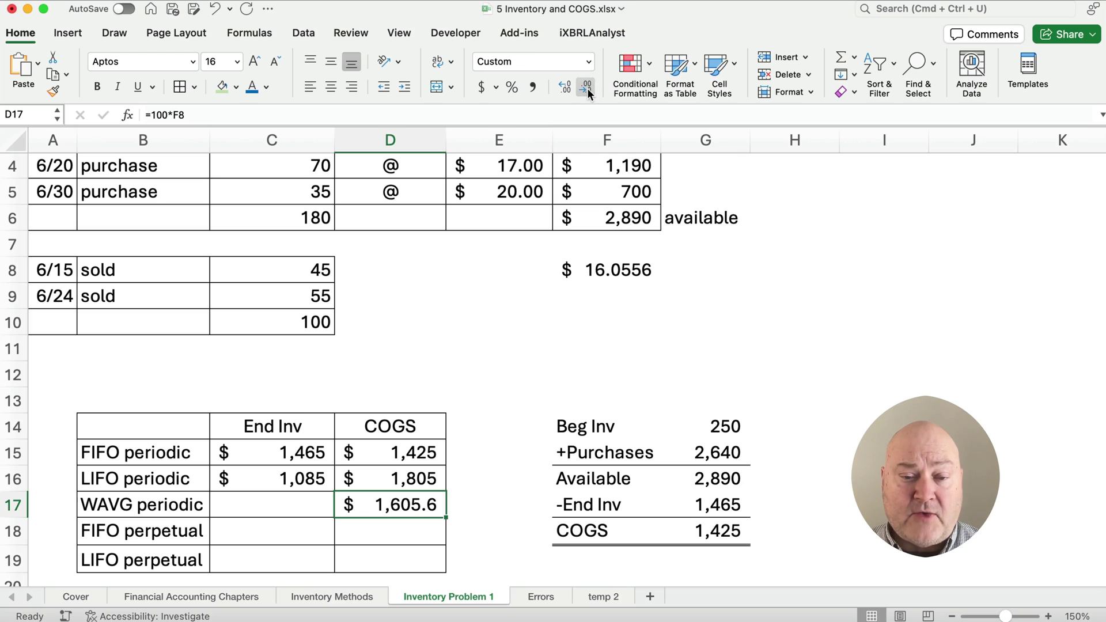
{"action": "left_click", "coordinate": [586, 89]}
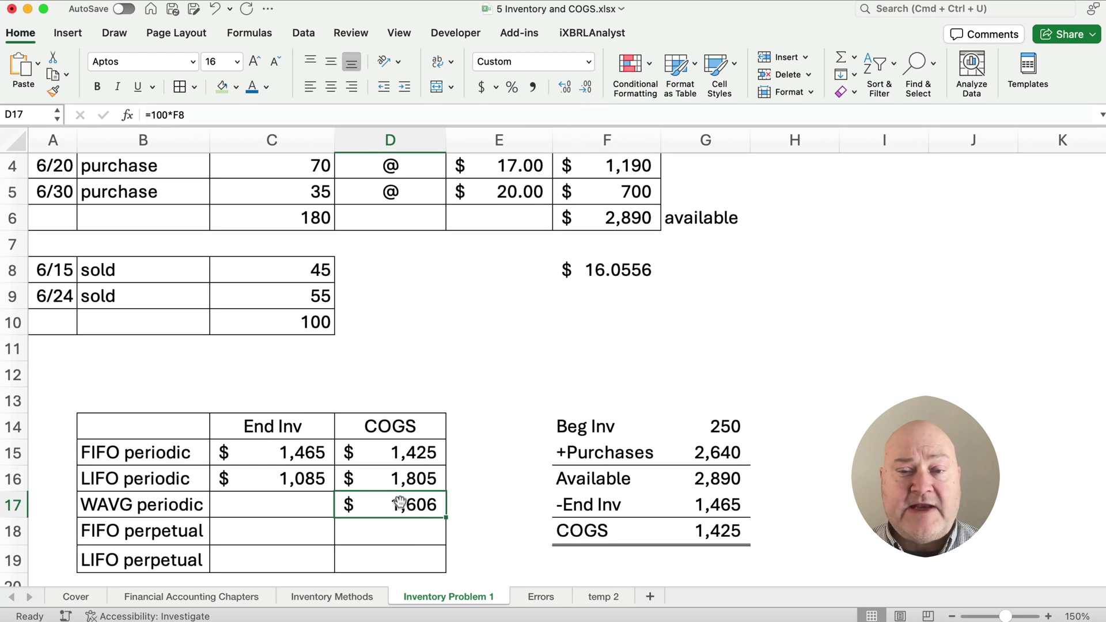
Step: Enter =F6-D17 in C17 for WAVG periodic ending inventory of $1,284
{"action": "left_click", "coordinate": [311, 502]}
{"action": "type", "text": "="}
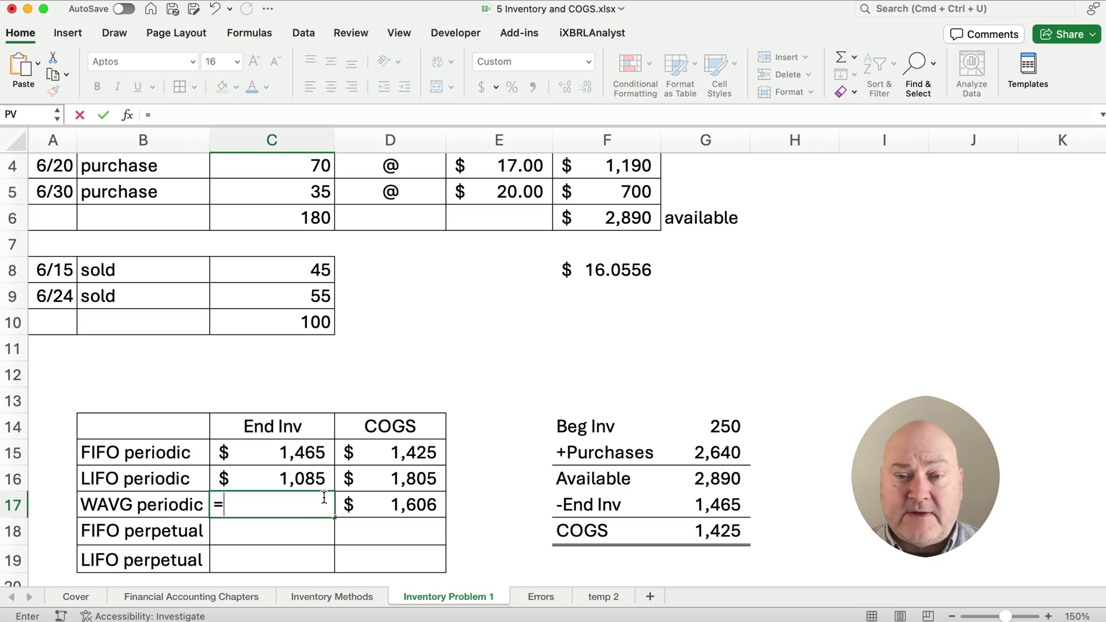
{"action": "left_click", "coordinate": [616, 226]}
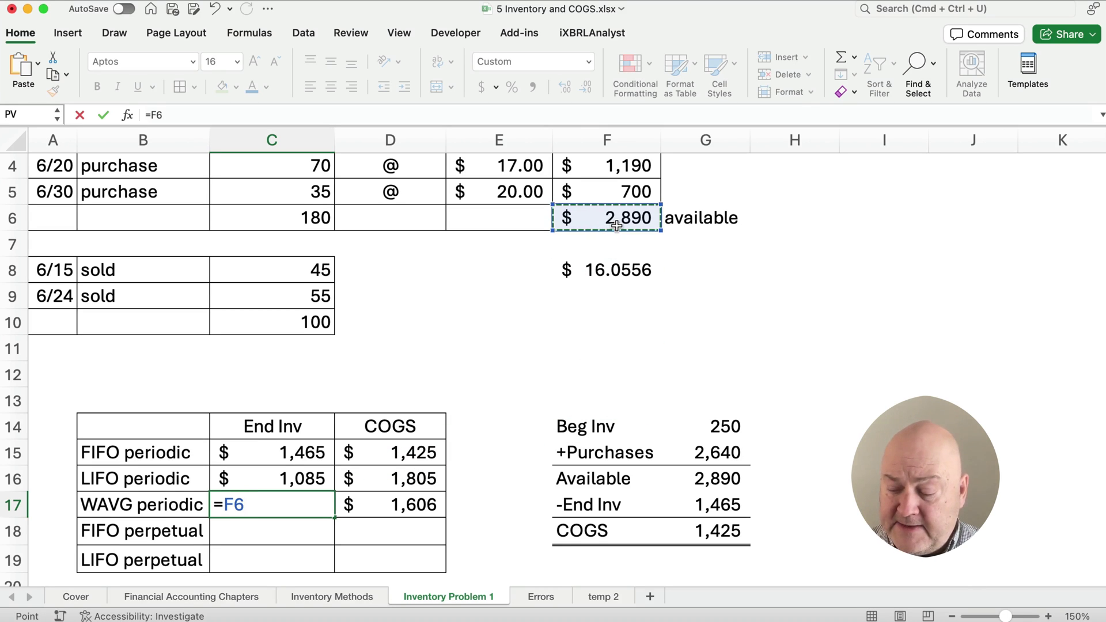
{"action": "type", "text": "-"}
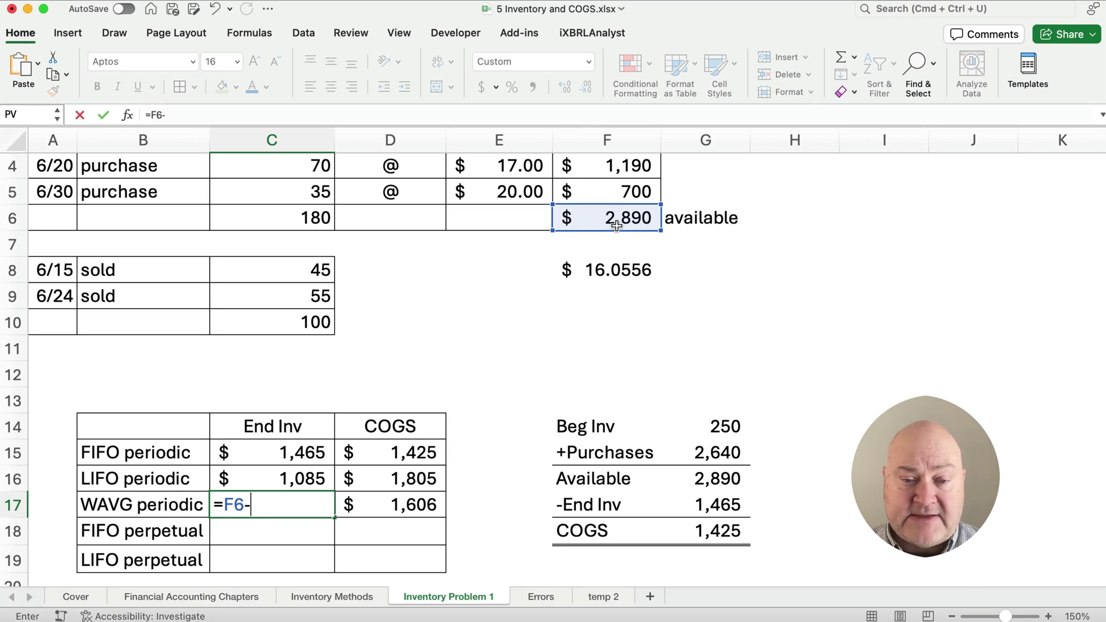
{"action": "left_click", "coordinate": [436, 503]}
{"action": "key", "text": "Return"}
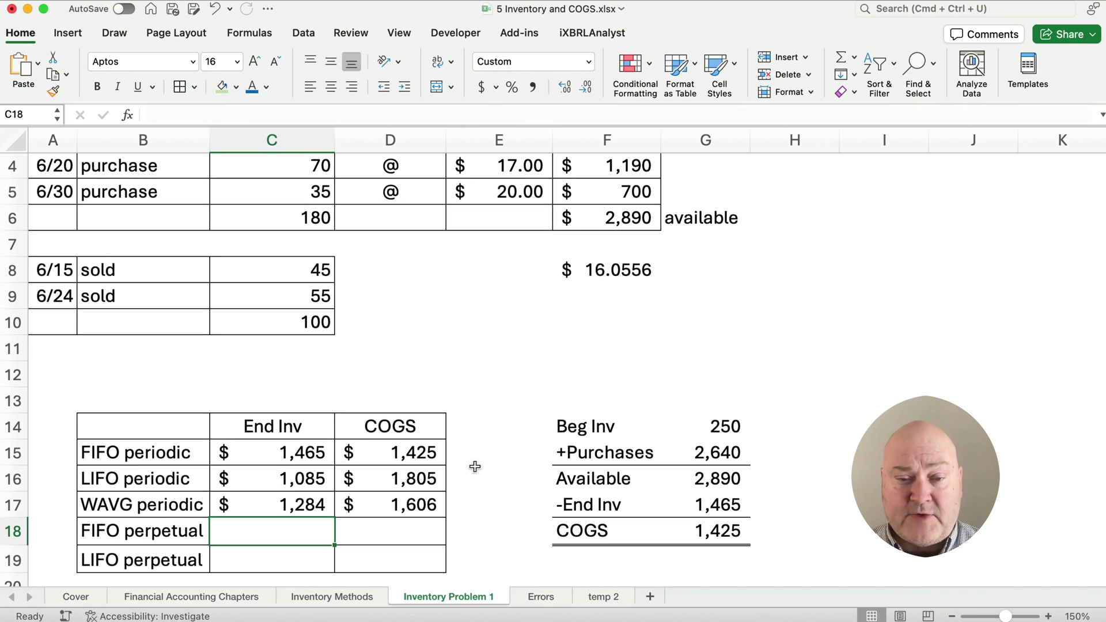
{"action": "left_click", "coordinate": [410, 478]}
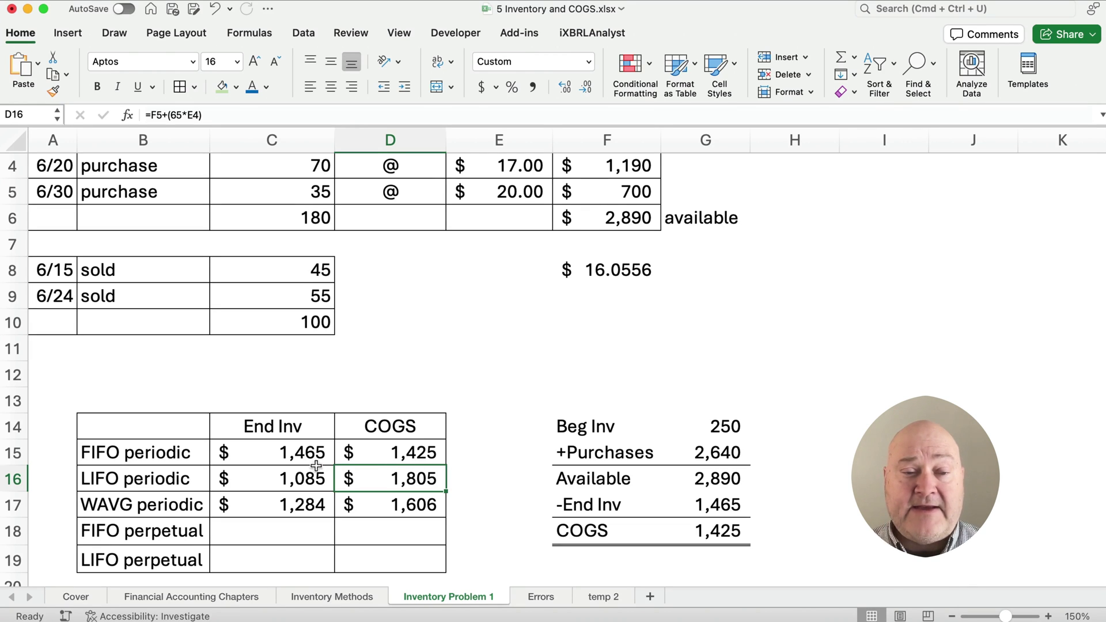
Step: Set the FIFO perpetual ending inventory in C18 to =C15, giving $1,465
{"action": "left_click", "coordinate": [275, 456]}
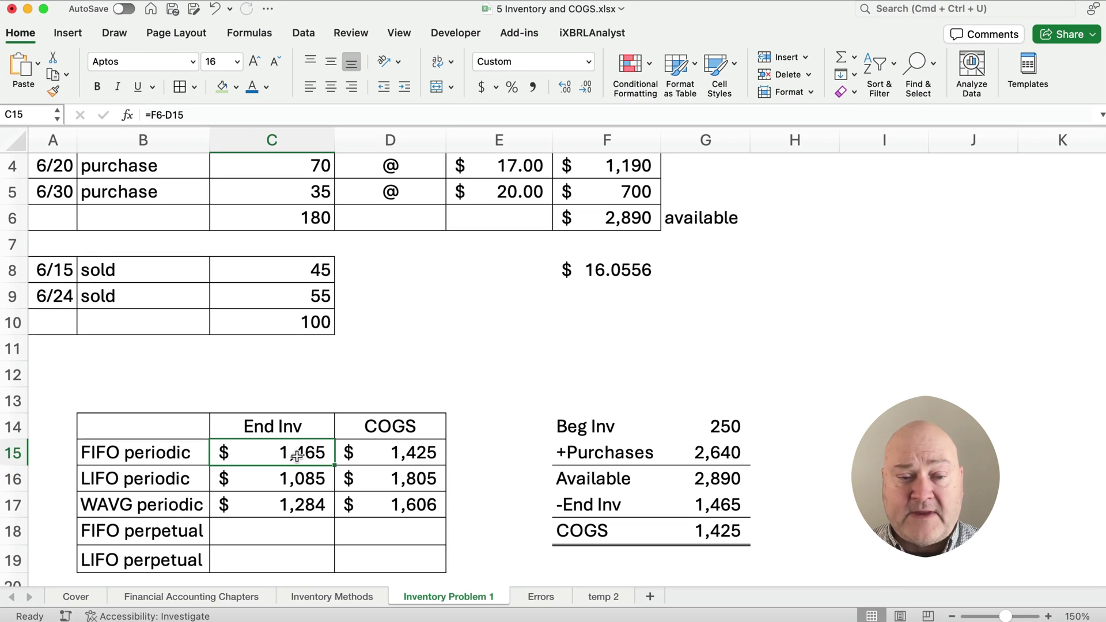
{"action": "left_click", "coordinate": [242, 531]}
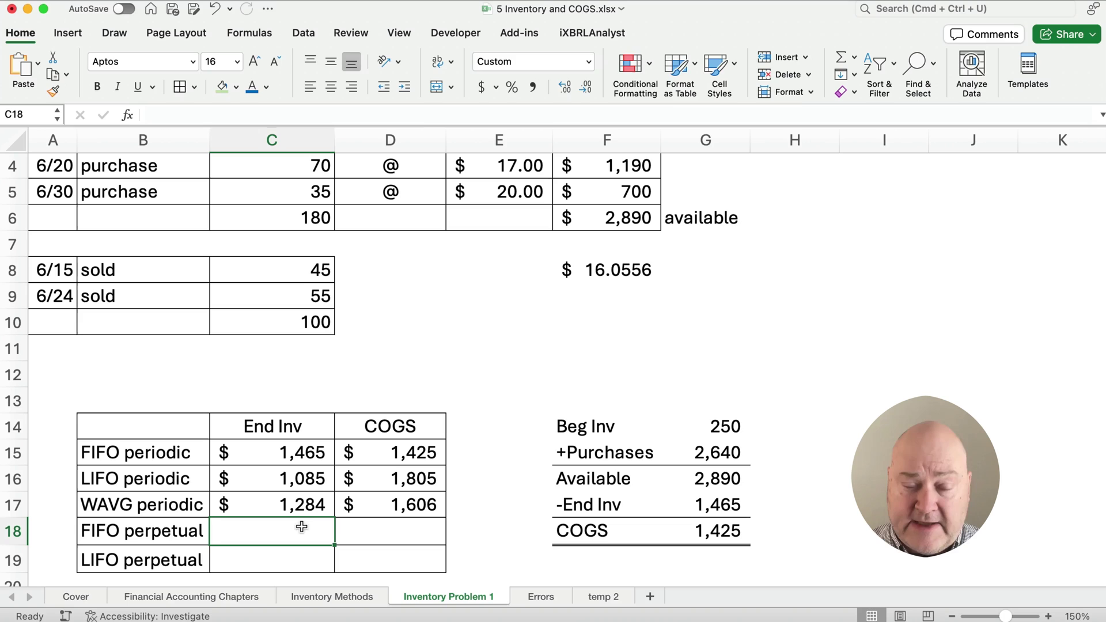
{"action": "type", "text": "="}
{"action": "key", "text": "Up"}
{"action": "key", "text": "Up"}
{"action": "key", "text": "Up"}
{"action": "key", "text": "Return"}
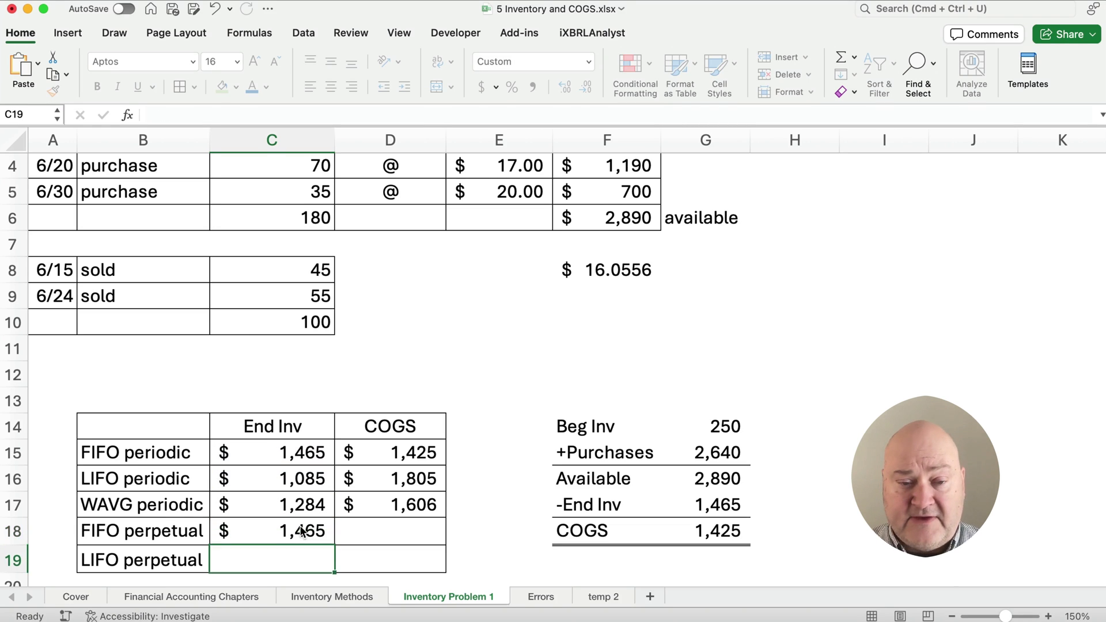
Step: Set the FIFO perpetual COGS in D18 to =D15, giving $1,425
{"action": "key", "text": "Up"}
{"action": "key", "text": "Right"}
{"action": "type", "text": "="}
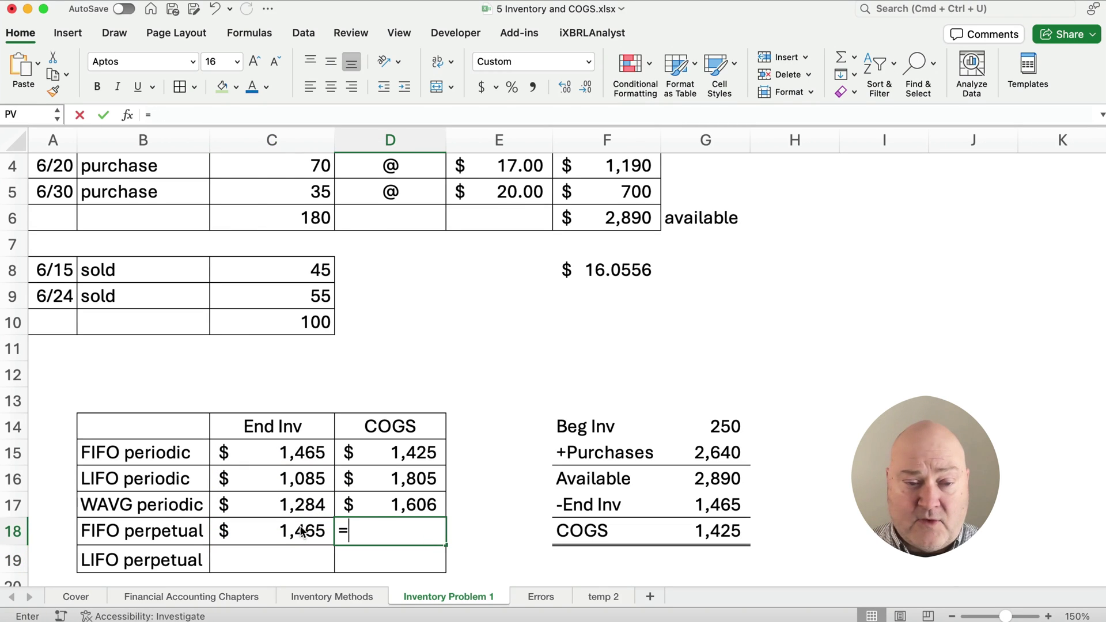
{"action": "key", "text": "Up"}
{"action": "key", "text": "Up"}
{"action": "key", "text": "Up"}
{"action": "key", "text": "Return"}
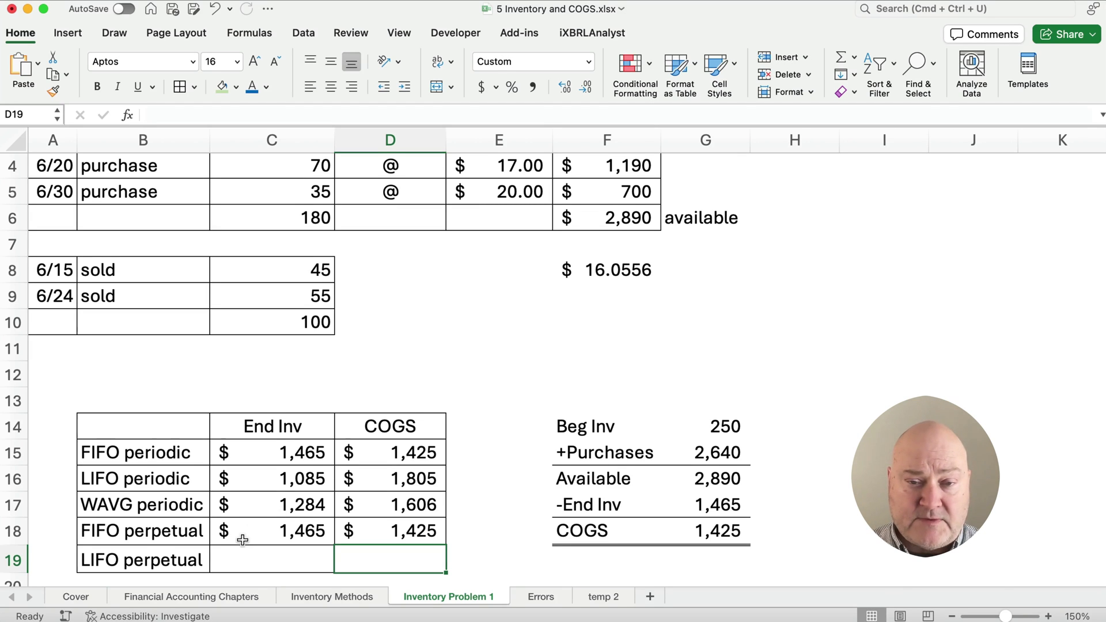
{"action": "scroll", "coordinate": [243, 540], "scroll_direction": "up", "scroll_amount": 1}
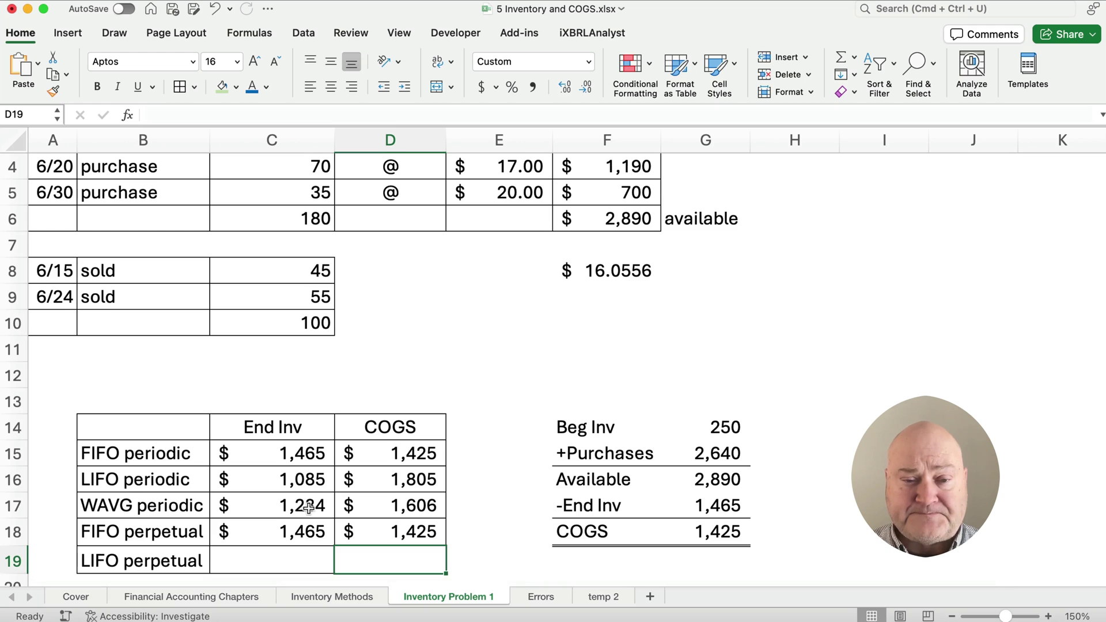
{"action": "scroll", "coordinate": [311, 504], "scroll_direction": "up", "scroll_amount": 3}
{"action": "scroll", "coordinate": [340, 461], "scroll_direction": "down", "scroll_amount": 3}
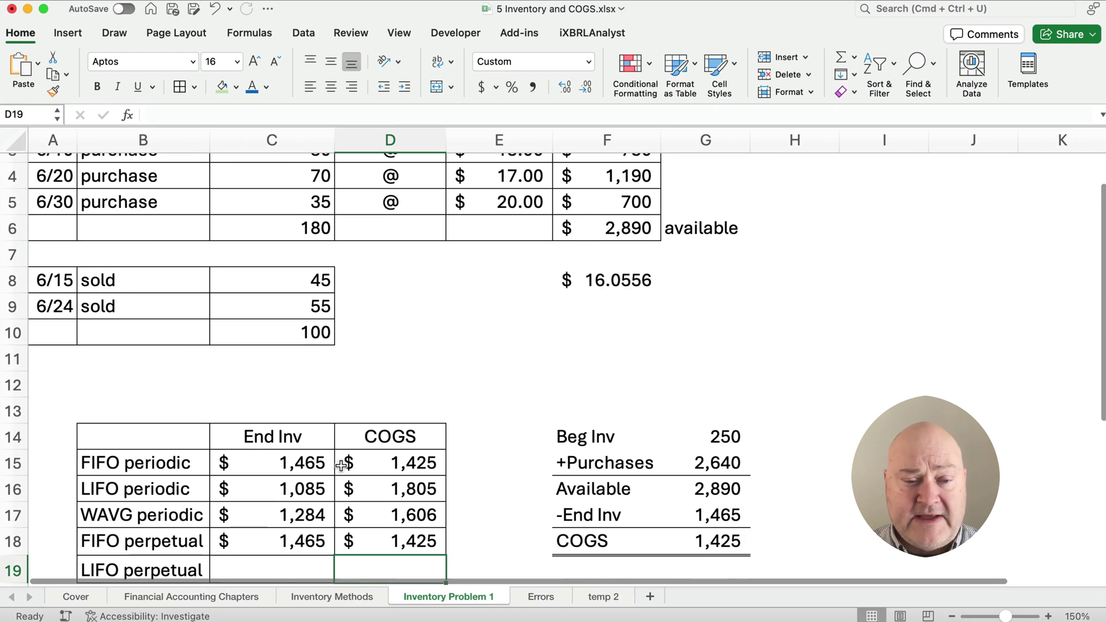
{"action": "scroll", "coordinate": [347, 400], "scroll_direction": "up", "scroll_amount": 2}
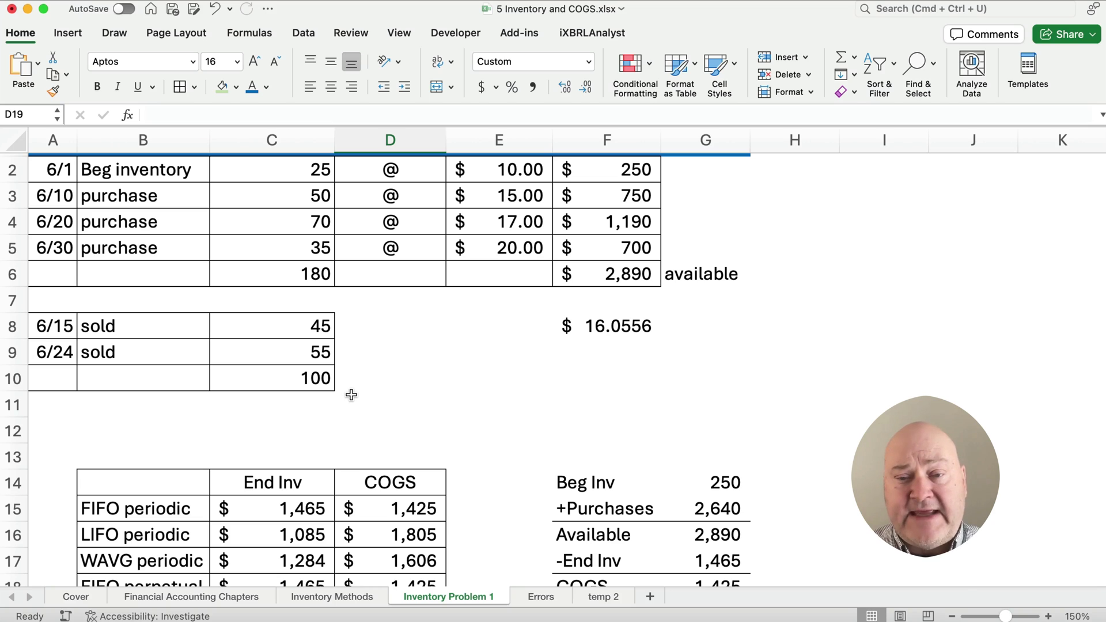
{"action": "scroll", "coordinate": [357, 398], "scroll_direction": "up", "scroll_amount": 1}
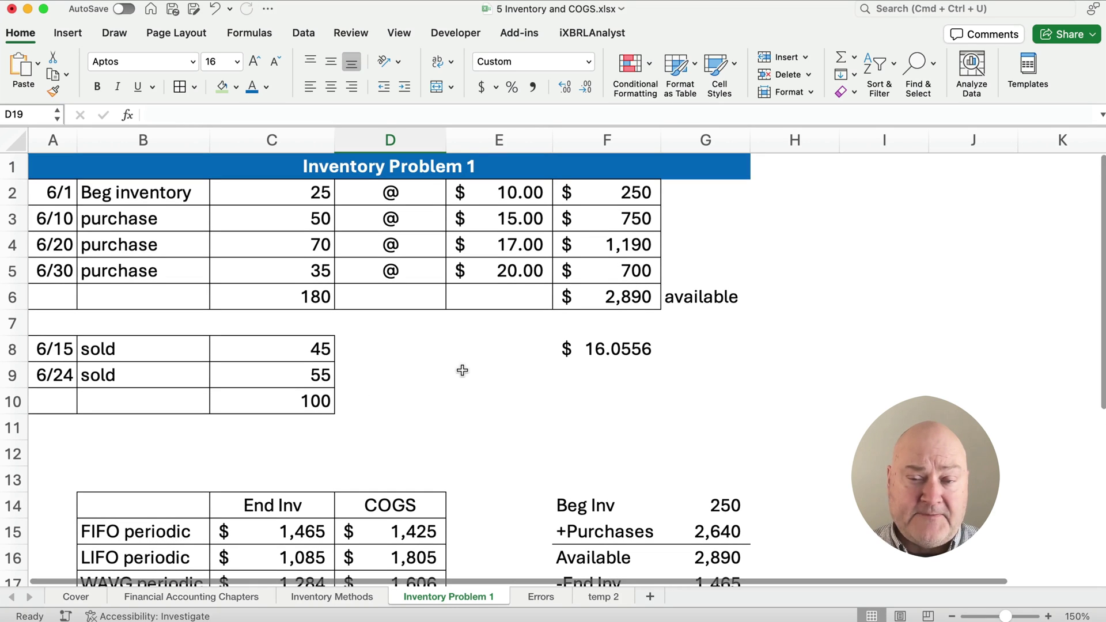
Step: Enter the first remaining layer '25 @ 10' in I2
{"action": "left_click", "coordinate": [887, 186]}
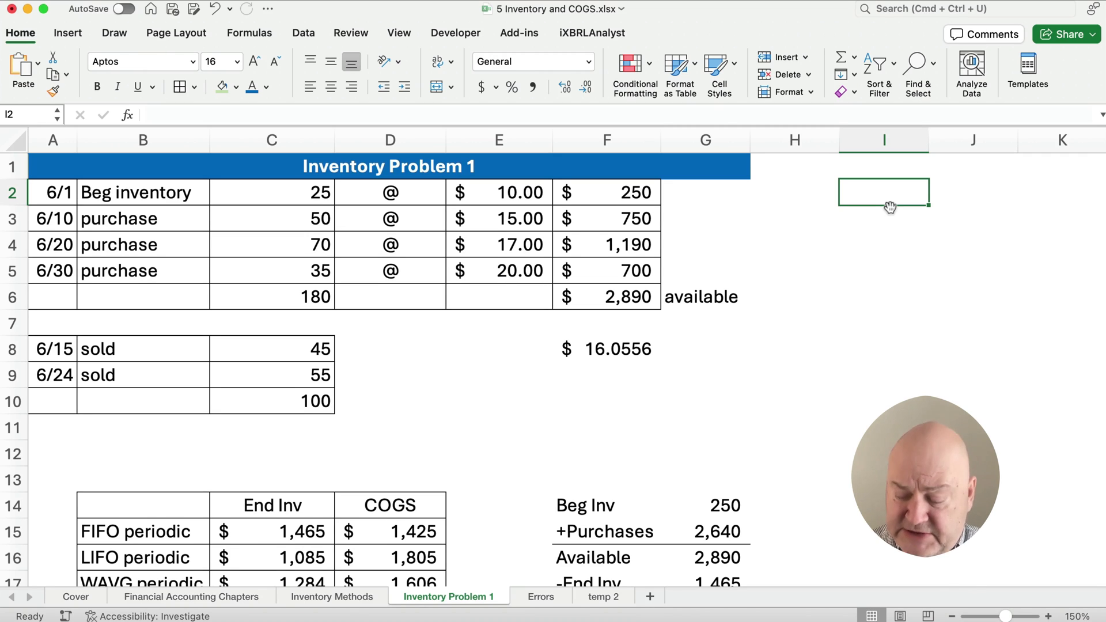
{"action": "type", "text": "25 "}
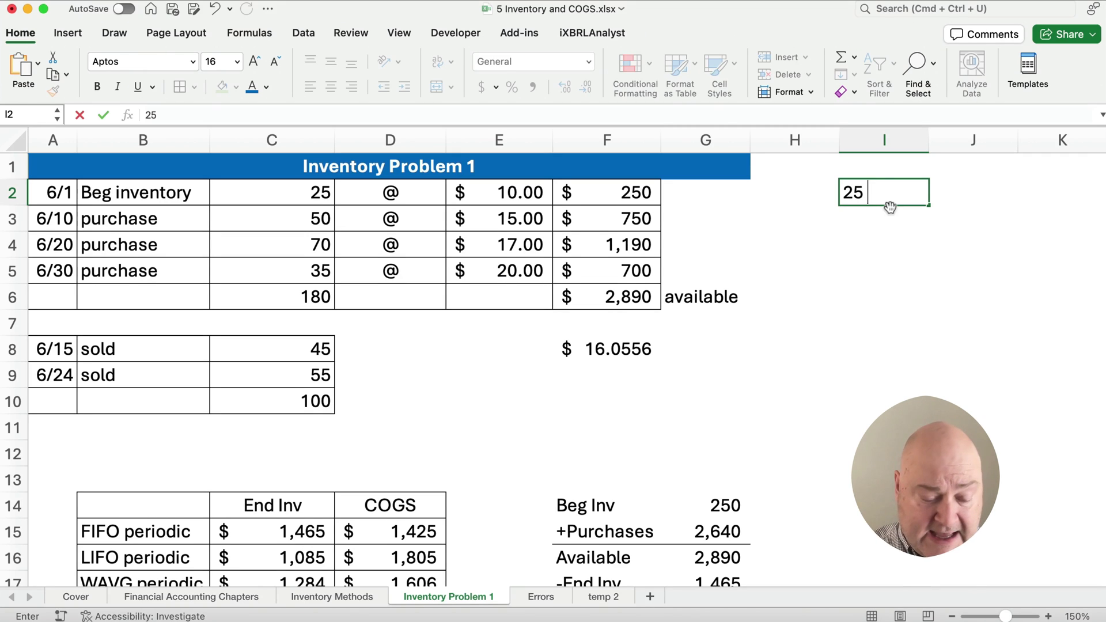
{"action": "type", "text": "@ "}
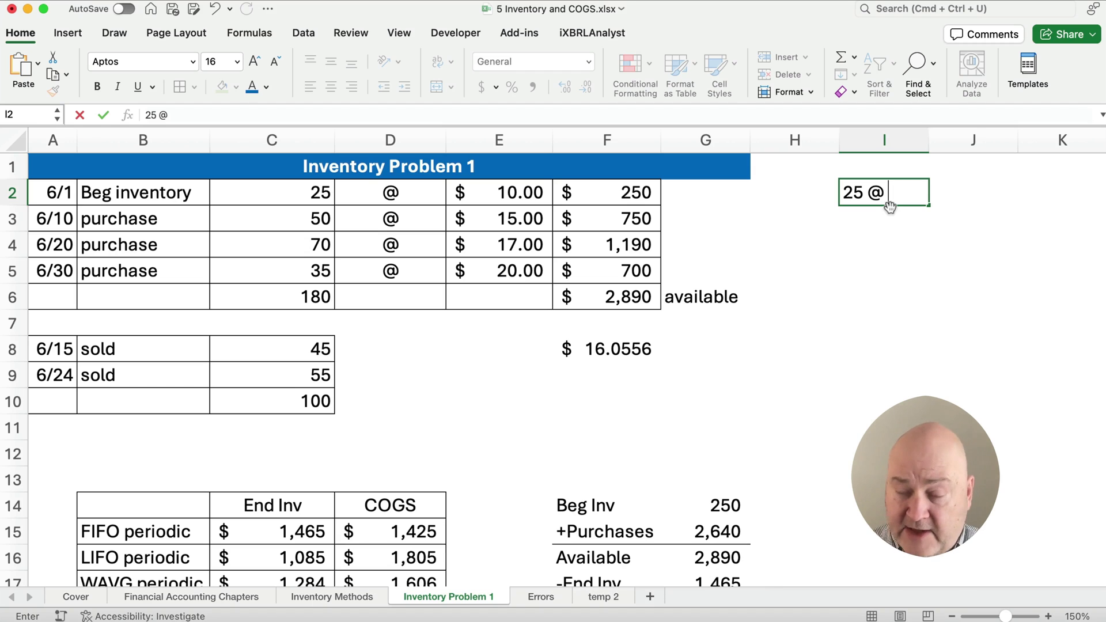
{"action": "type", "text": "10"}
{"action": "key", "text": "Return"}
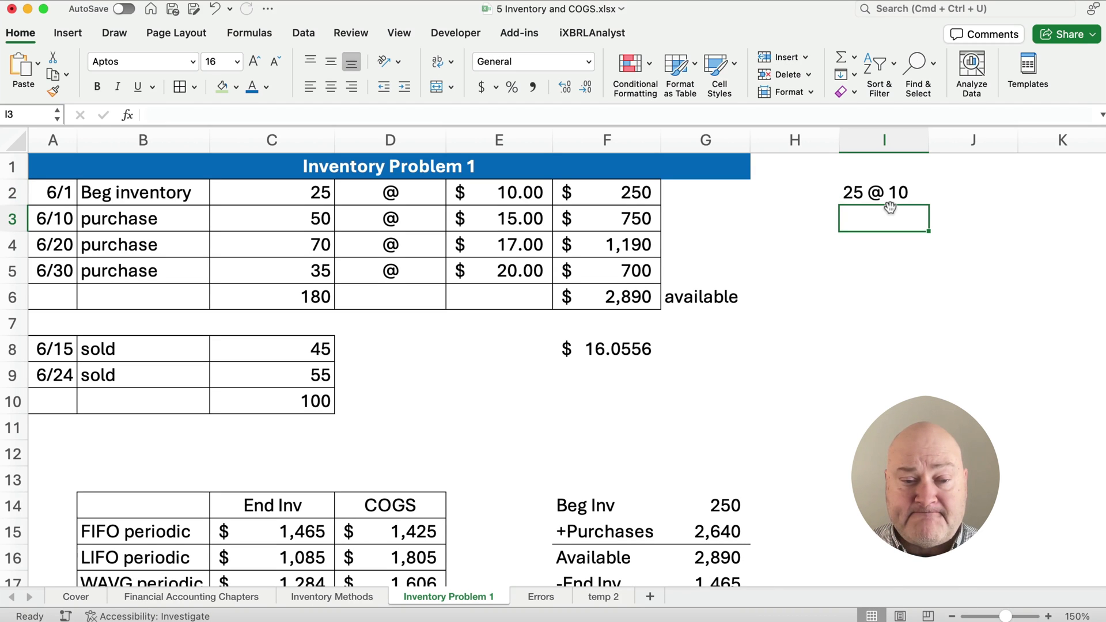
{"action": "scroll", "coordinate": [380, 437], "scroll_direction": "down", "scroll_amount": 4}
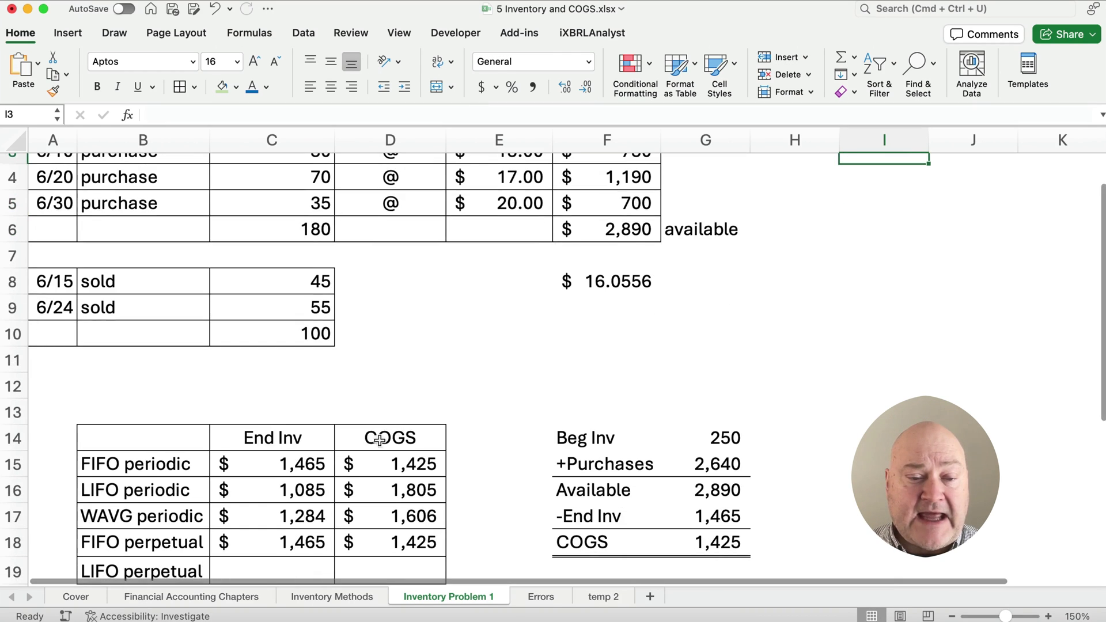
{"action": "scroll", "coordinate": [316, 403], "scroll_direction": "up", "scroll_amount": 4}
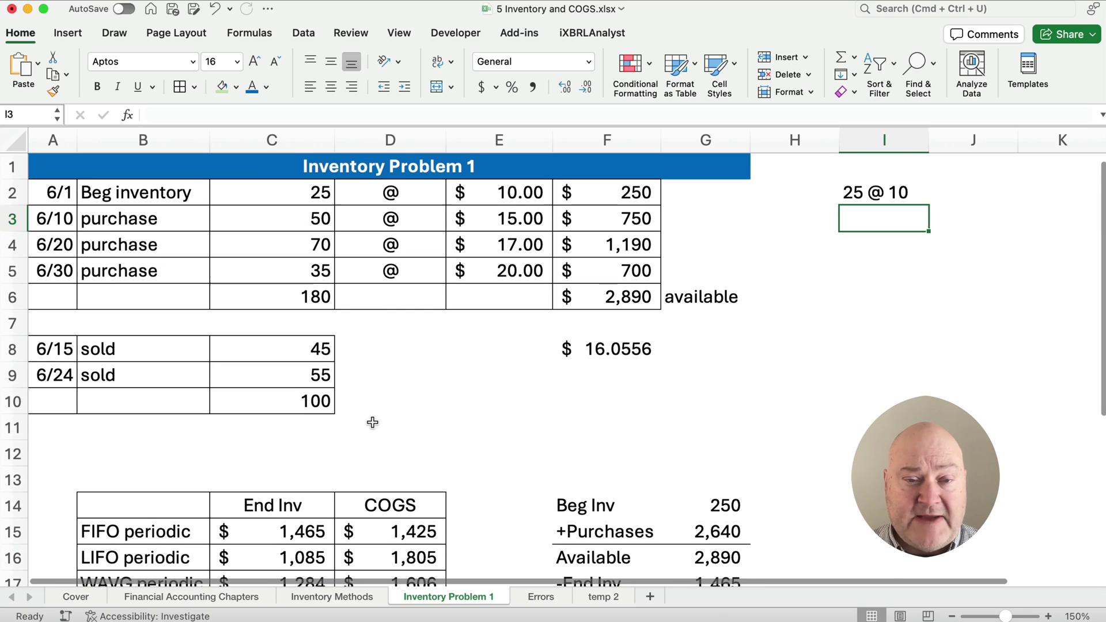
Step: Enter '50 @ 15' in I3, then reduce it to '5 @ 15' after the 6/15 sale
{"action": "left_click_drag", "start_coordinate": [57, 191], "coordinate": [644, 203]}
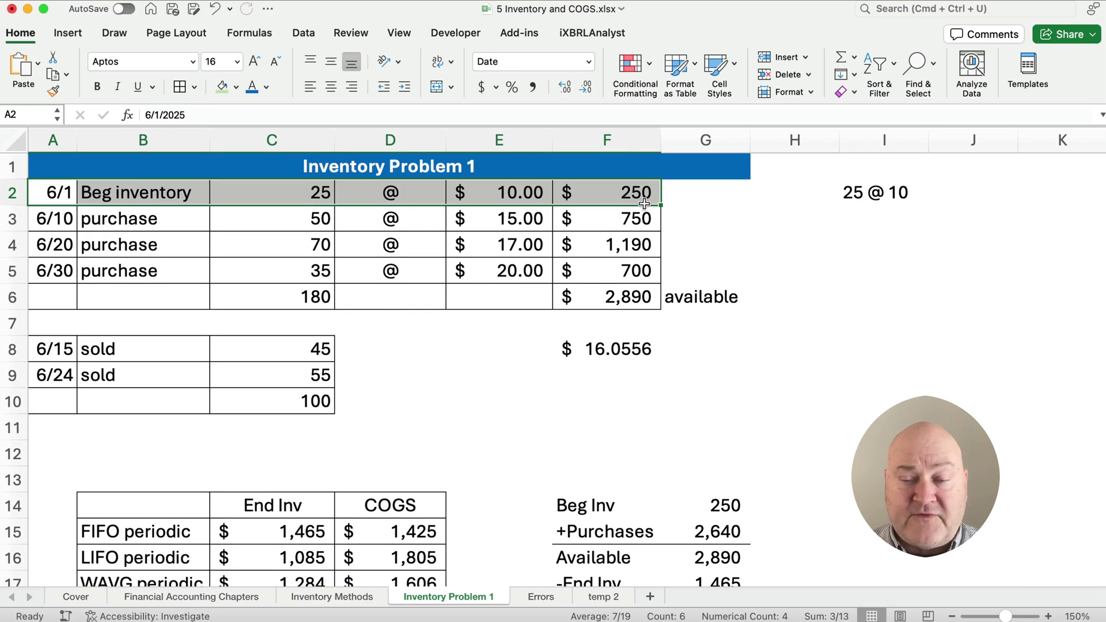
{"action": "left_click_drag", "start_coordinate": [51, 219], "coordinate": [614, 222]}
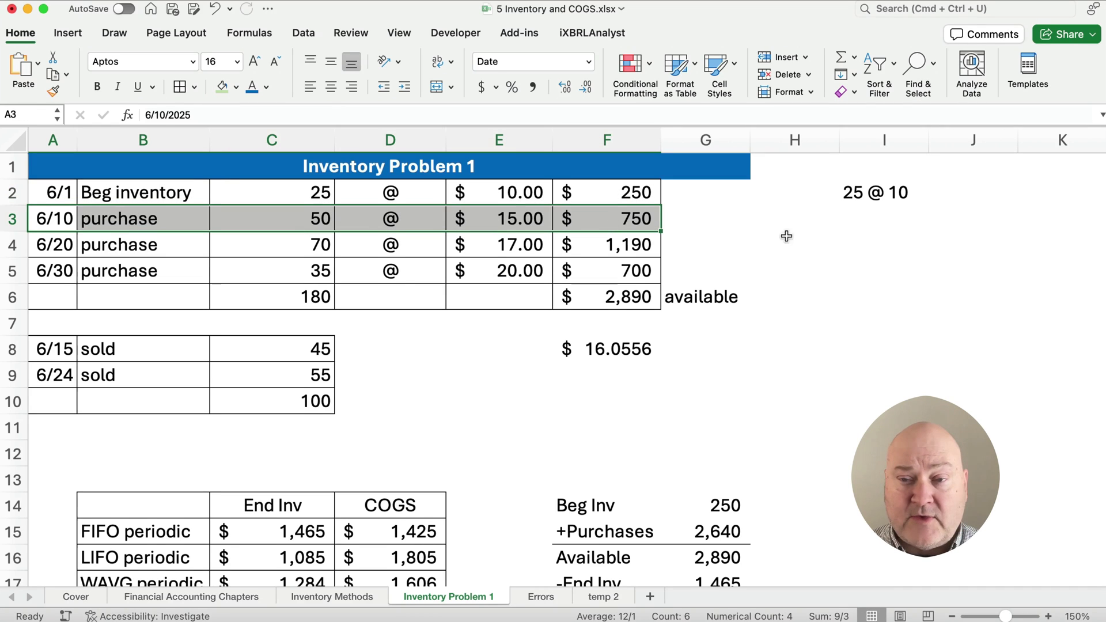
{"action": "left_click", "coordinate": [861, 219]}
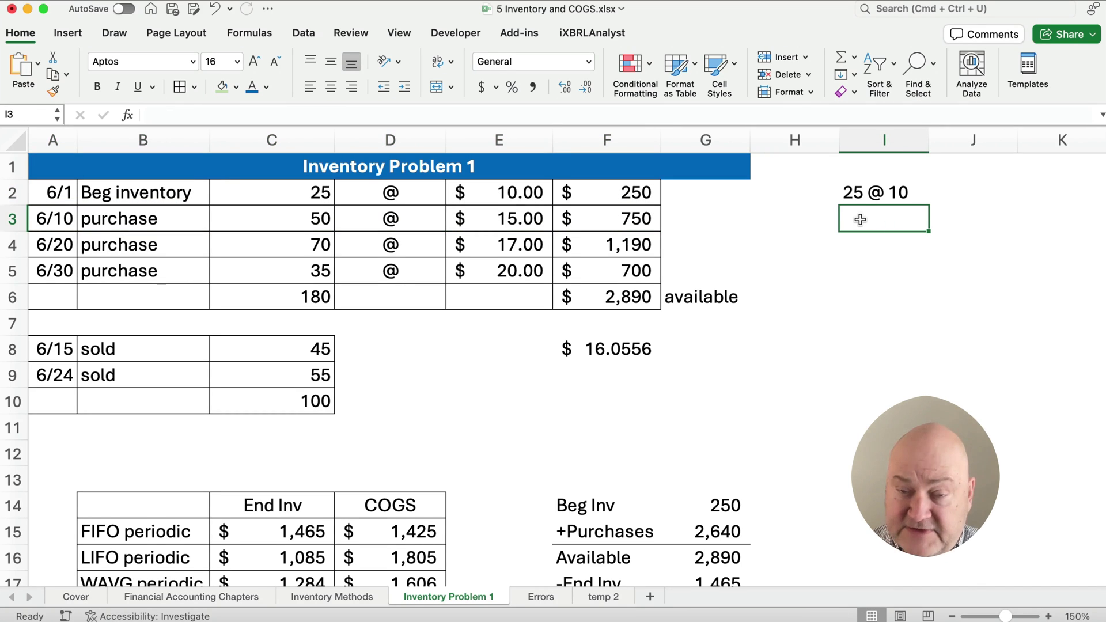
{"action": "type", "text": "50"}
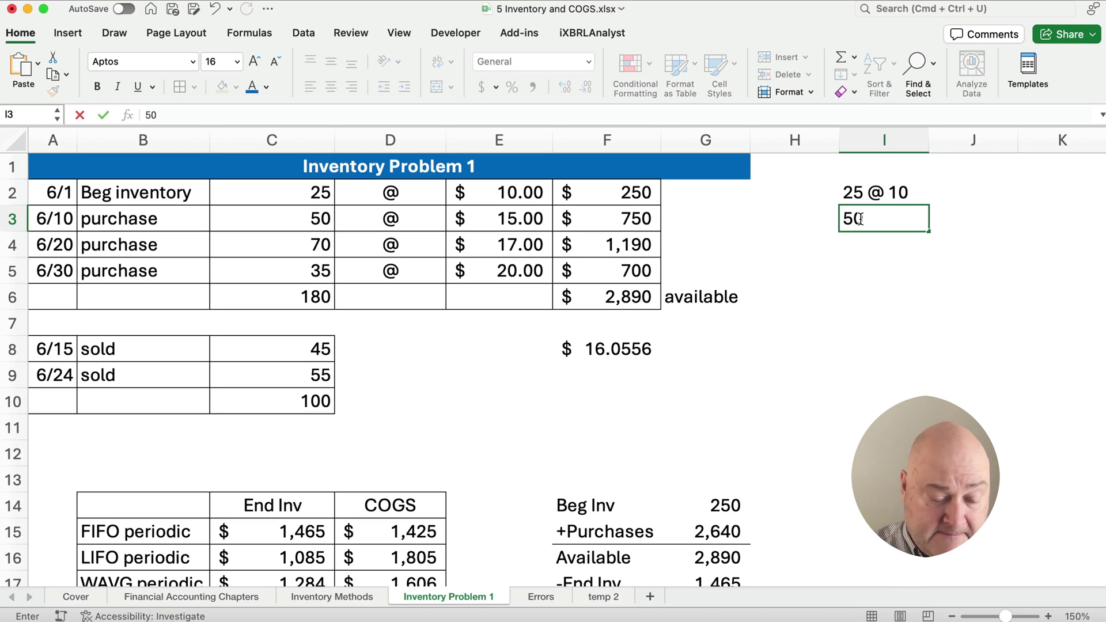
{"action": "type", "text": " @ 15"}
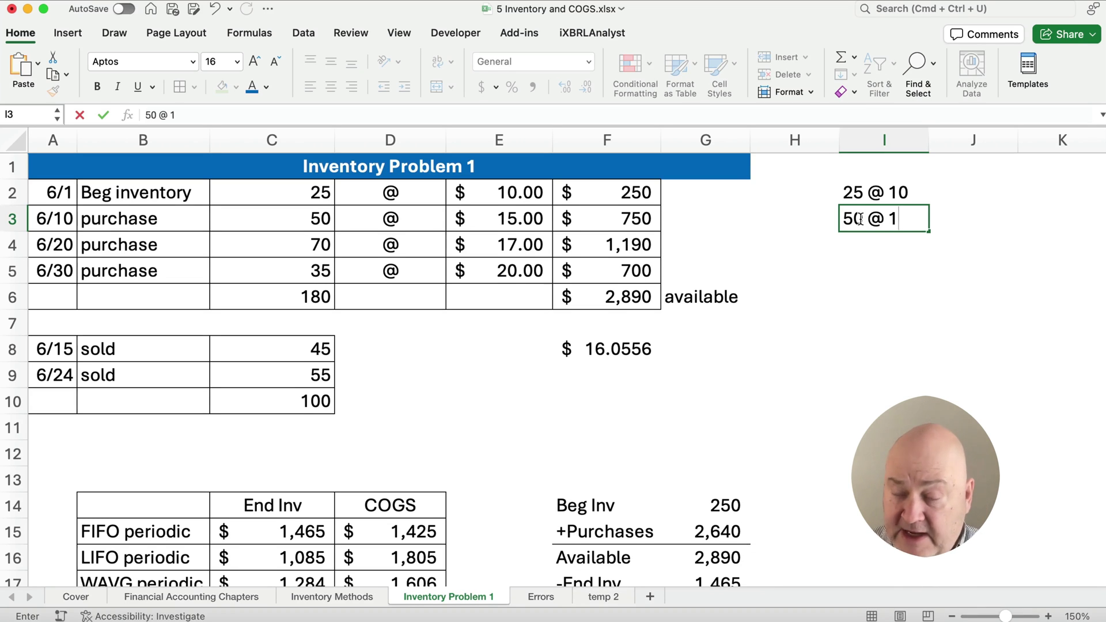
{"action": "key", "text": "Return"}
{"action": "key", "text": "Return"}
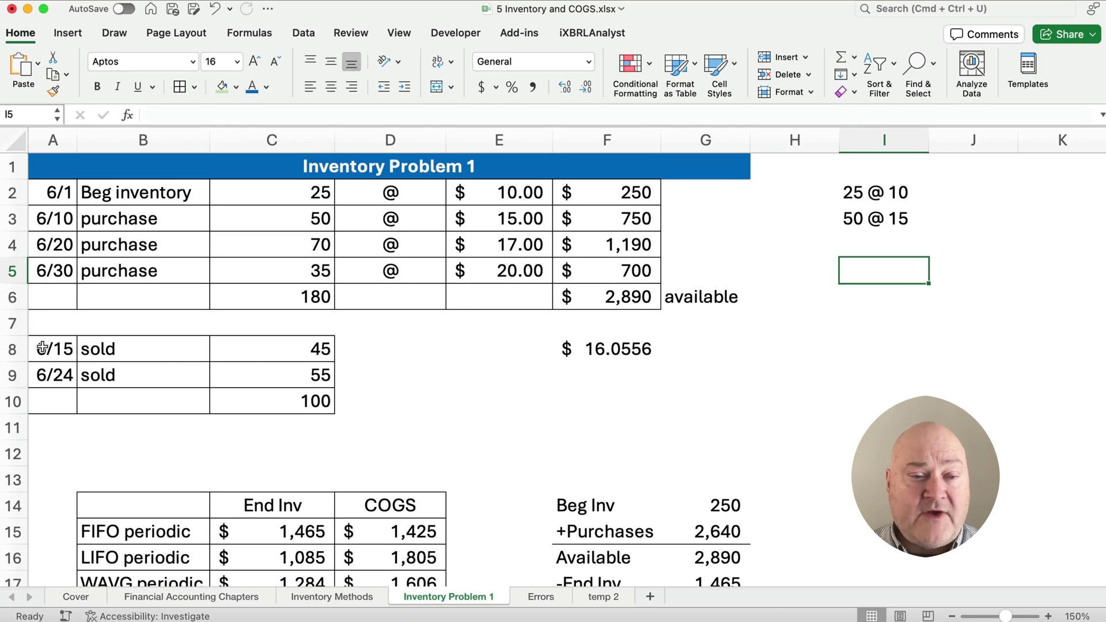
{"action": "left_click_drag", "start_coordinate": [41, 347], "coordinate": [262, 350]}
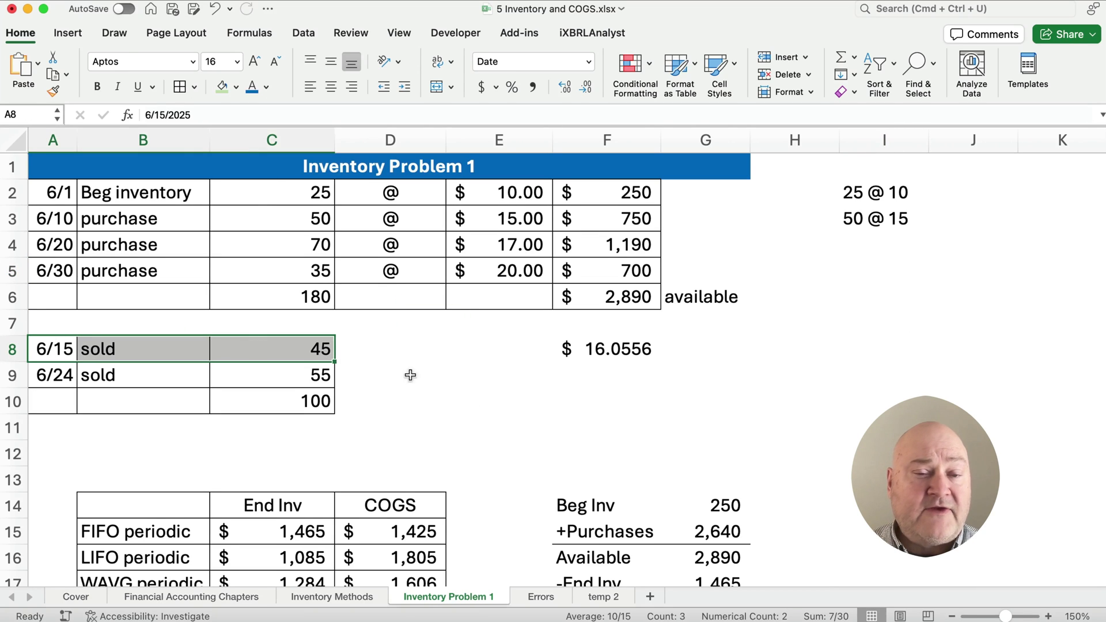
{"action": "left_click", "coordinate": [843, 220]}
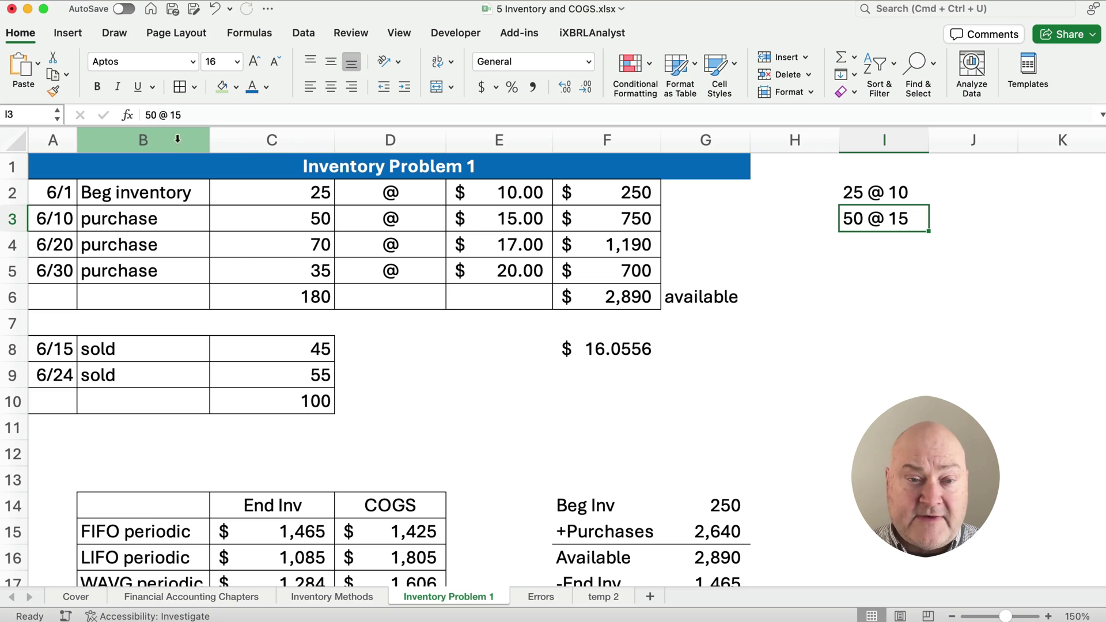
{"action": "double_click", "coordinate": [152, 115]}
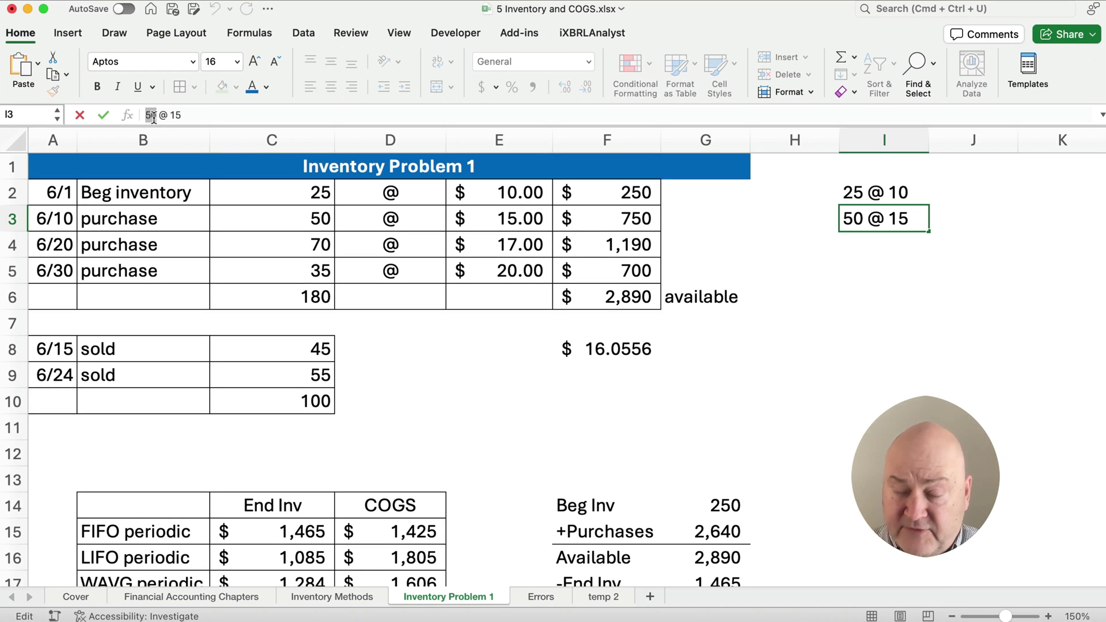
{"action": "type", "text": "5"}
{"action": "key", "text": "Return"}
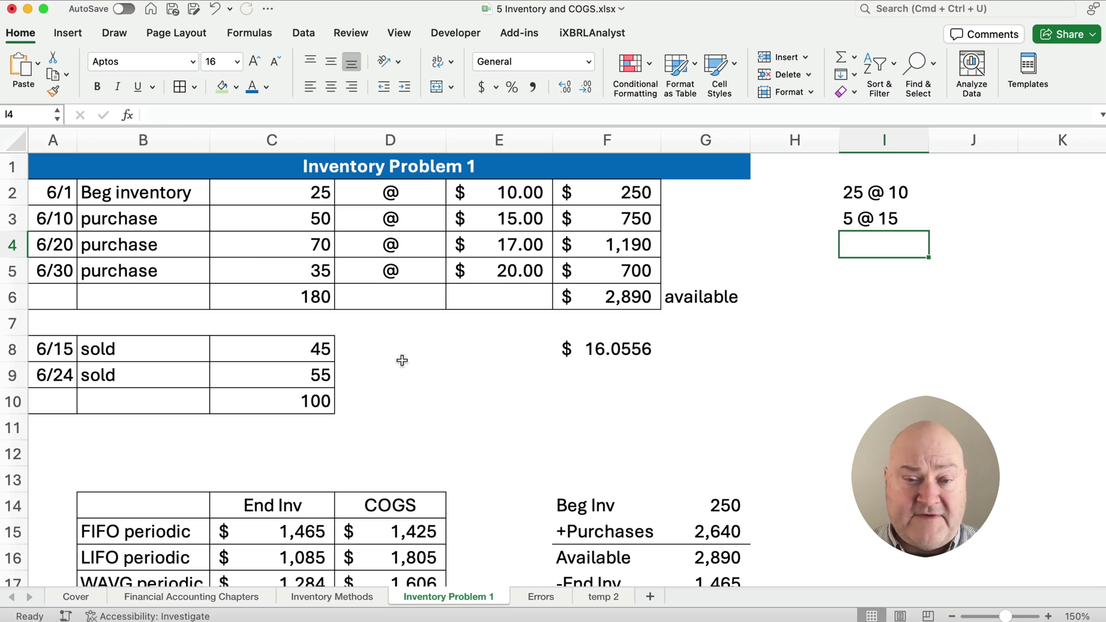
Step: Enter '70 @ 17' in I4, then reduce it to '15 @ 17' after the 6/24 sale
{"action": "left_click_drag", "start_coordinate": [288, 220], "coordinate": [607, 221]}
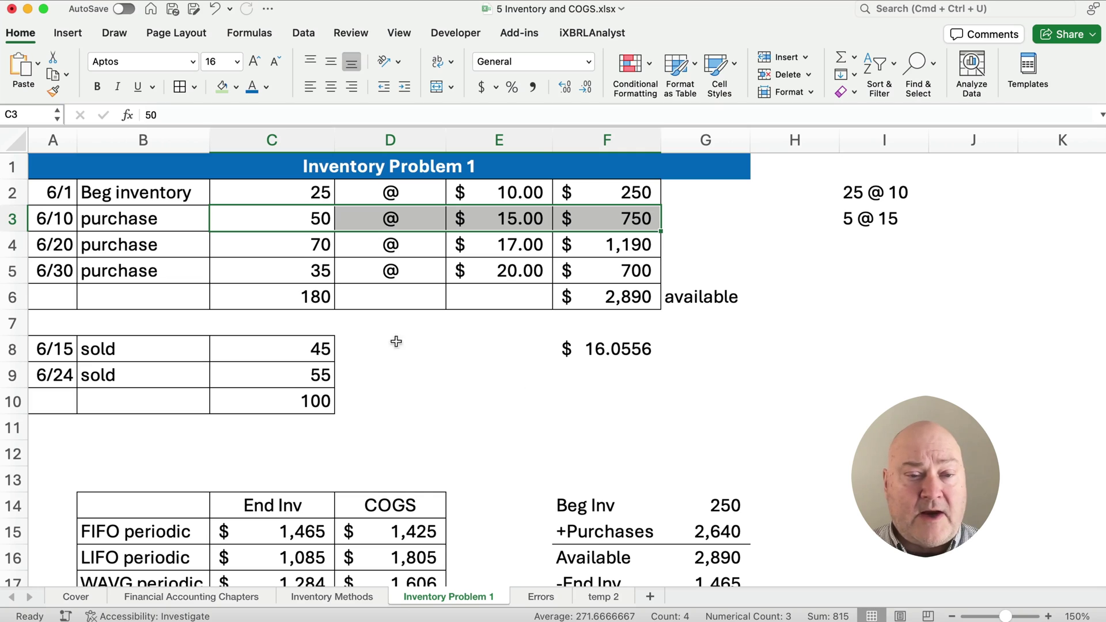
{"action": "left_click_drag", "start_coordinate": [52, 247], "coordinate": [613, 244]}
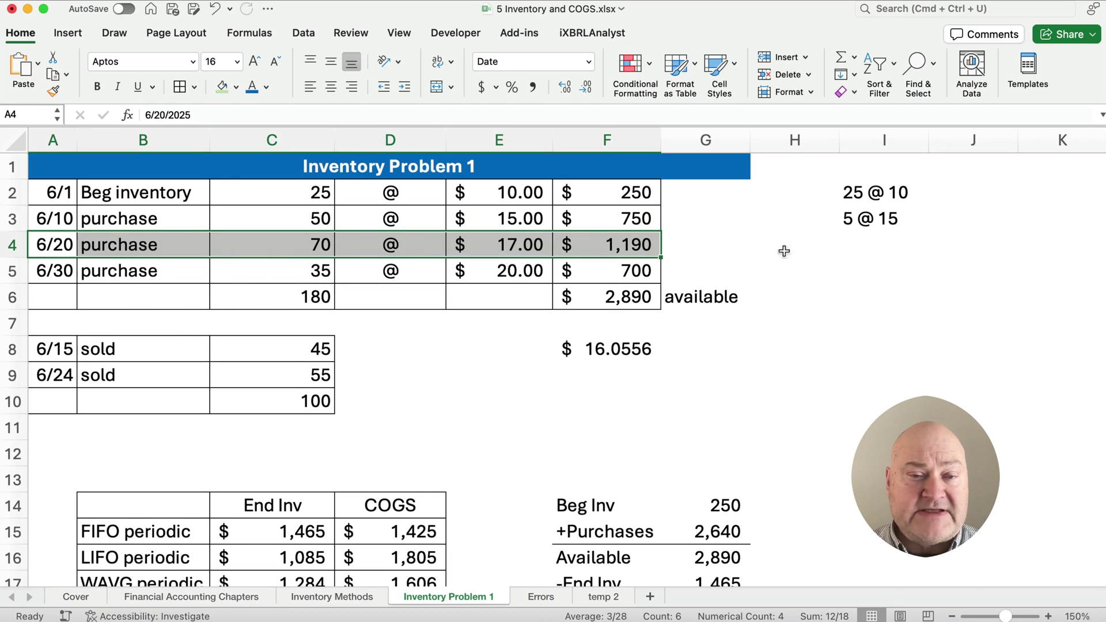
{"action": "left_click", "coordinate": [858, 245]}
{"action": "type", "text": "70 "}
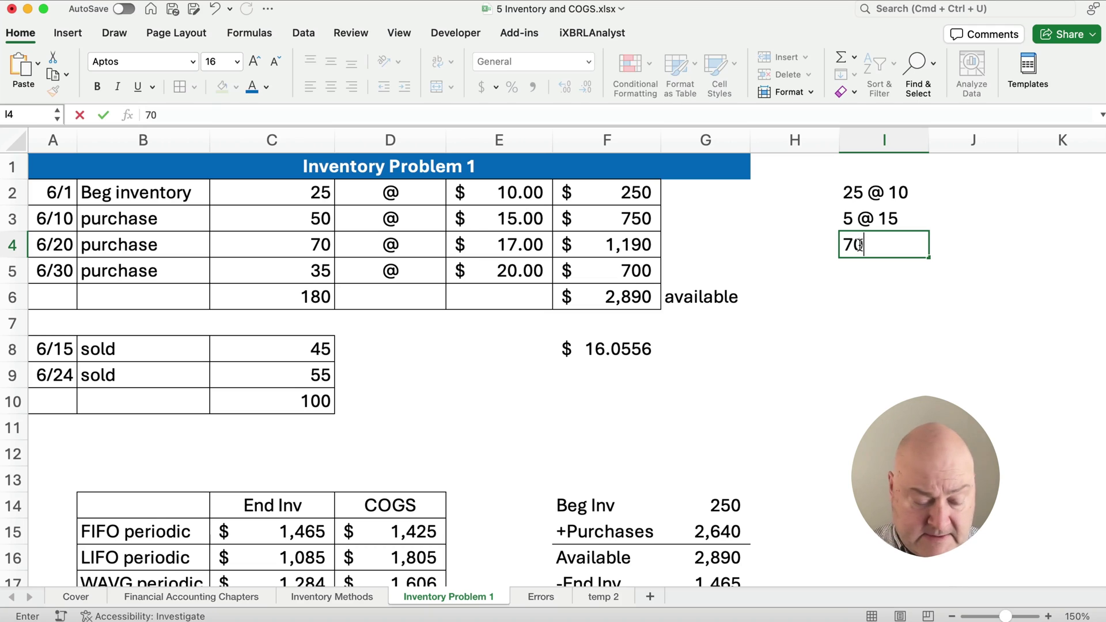
{"action": "type", "text": "@ "}
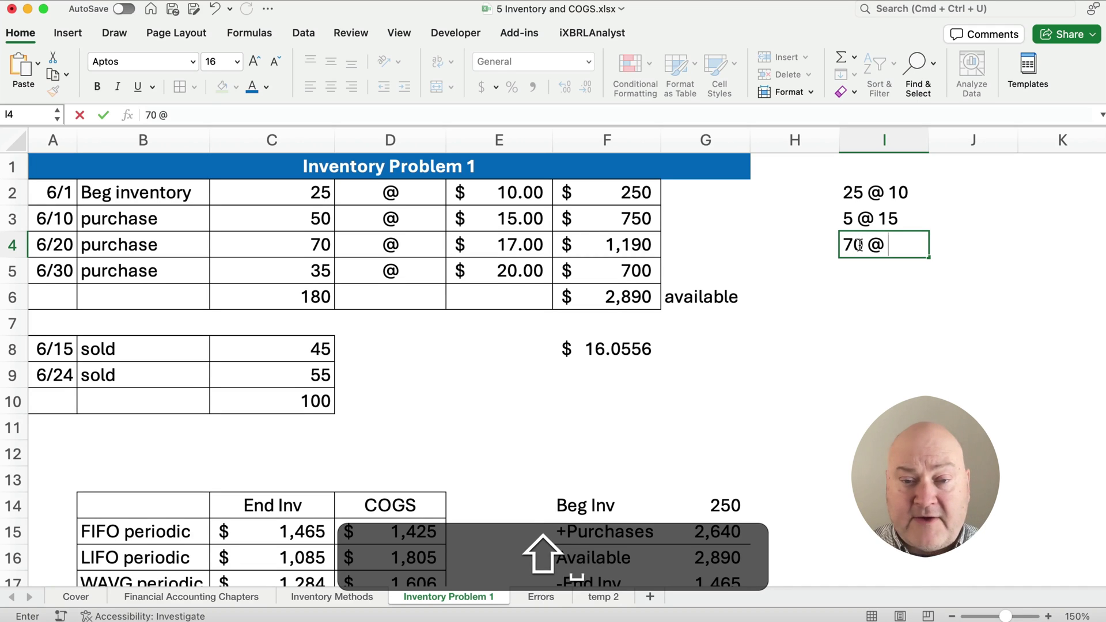
{"action": "type", "text": "17"}
{"action": "key", "text": "Return"}
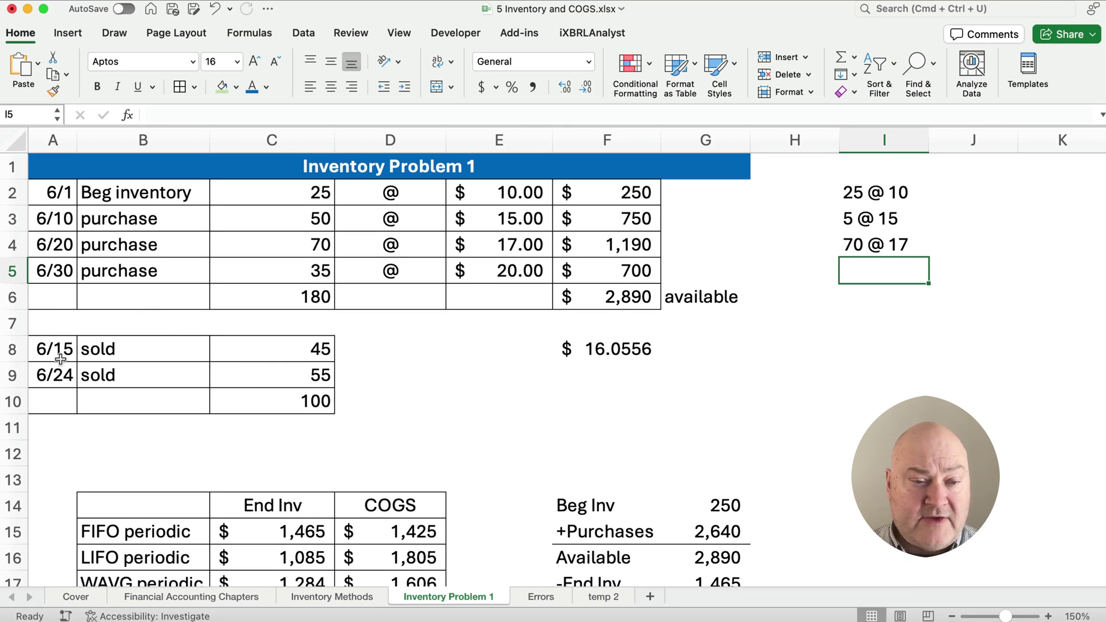
{"action": "left_click", "coordinate": [297, 378]}
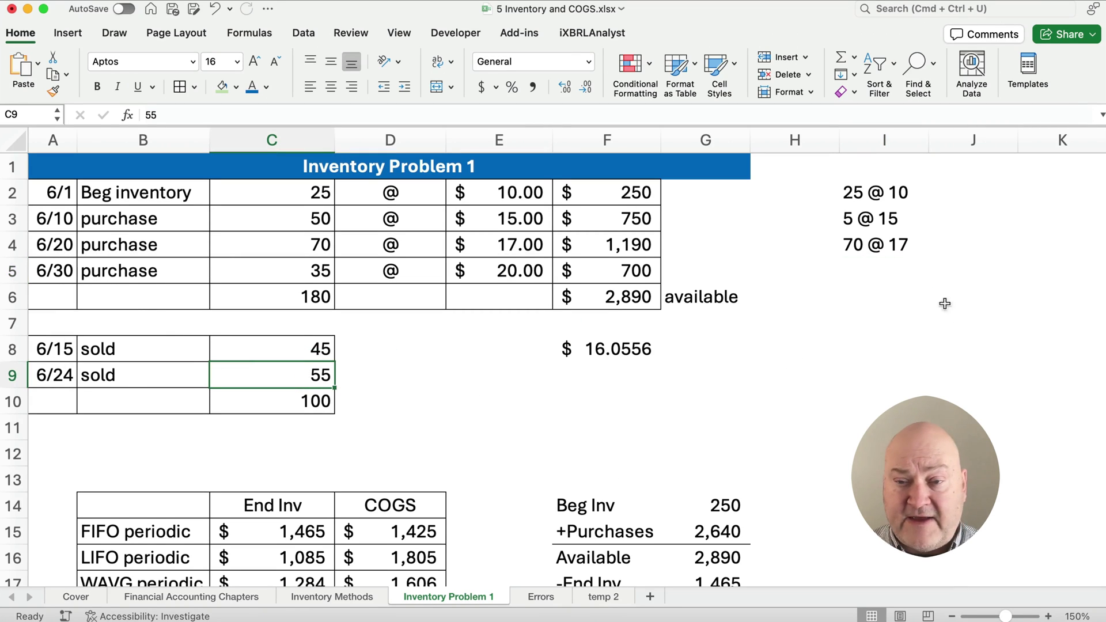
{"action": "left_click", "coordinate": [865, 253]}
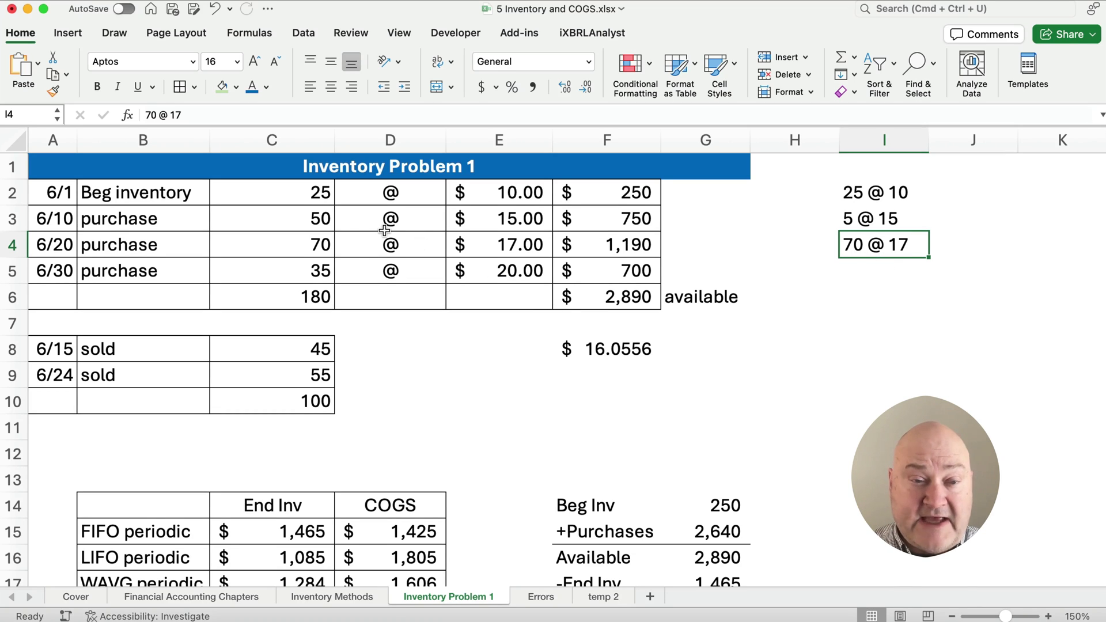
{"action": "left_click", "coordinate": [157, 116]}
{"action": "key", "text": "BackSpace"}
{"action": "key", "text": "BackSpace"}
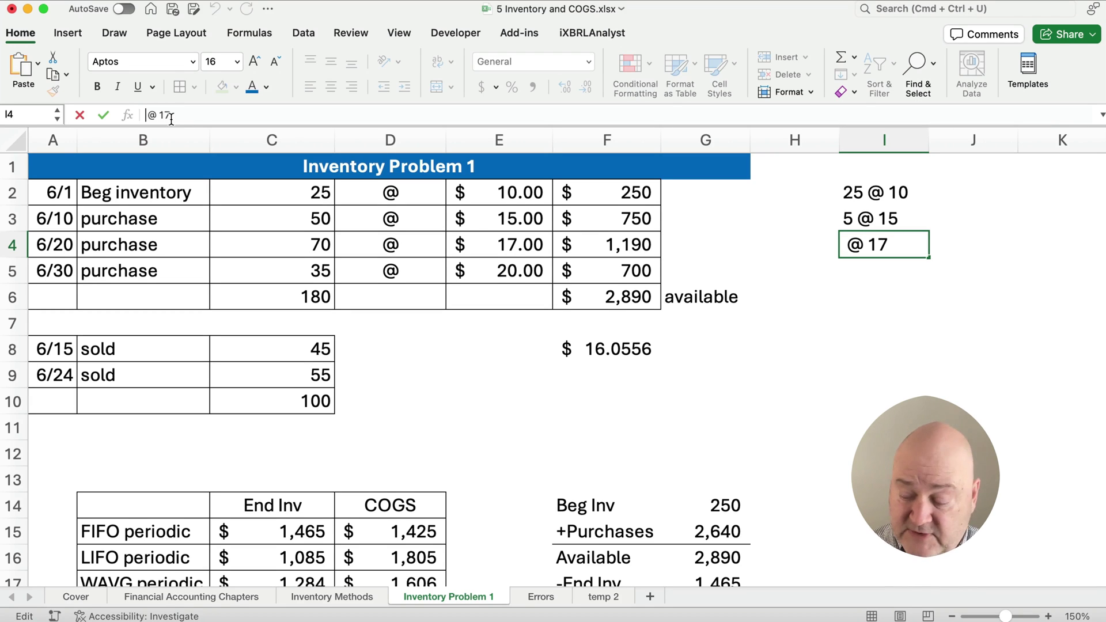
{"action": "type", "text": "15"}
{"action": "key", "text": "Return"}
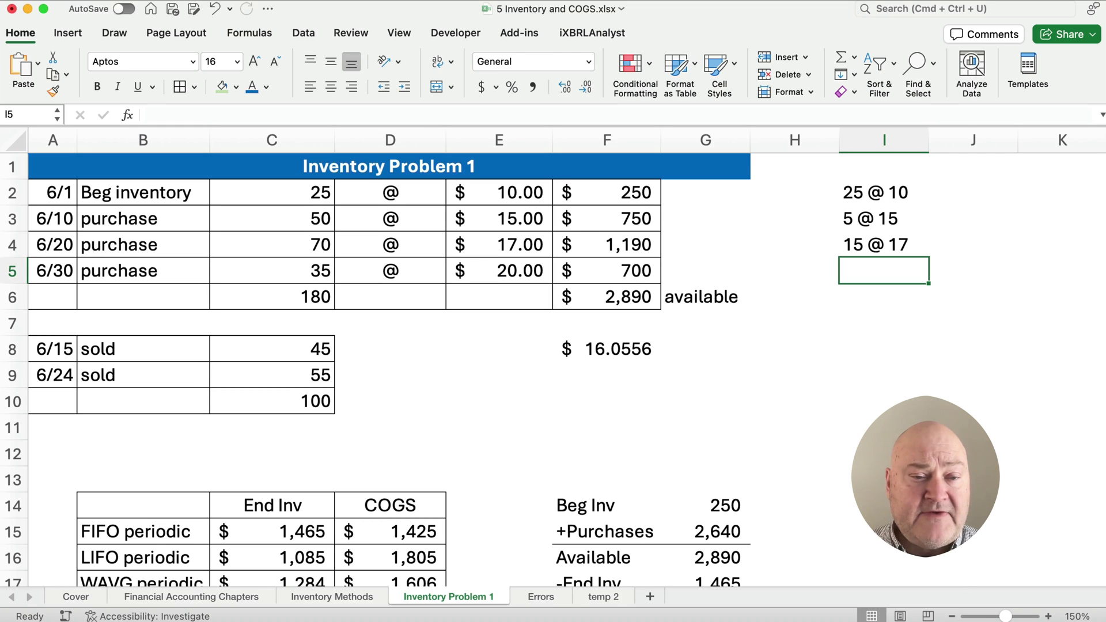
Step: Enter the final layer '35 @ 20' in I5, completing the four-layer list
{"action": "left_click_drag", "start_coordinate": [90, 269], "coordinate": [289, 273]}
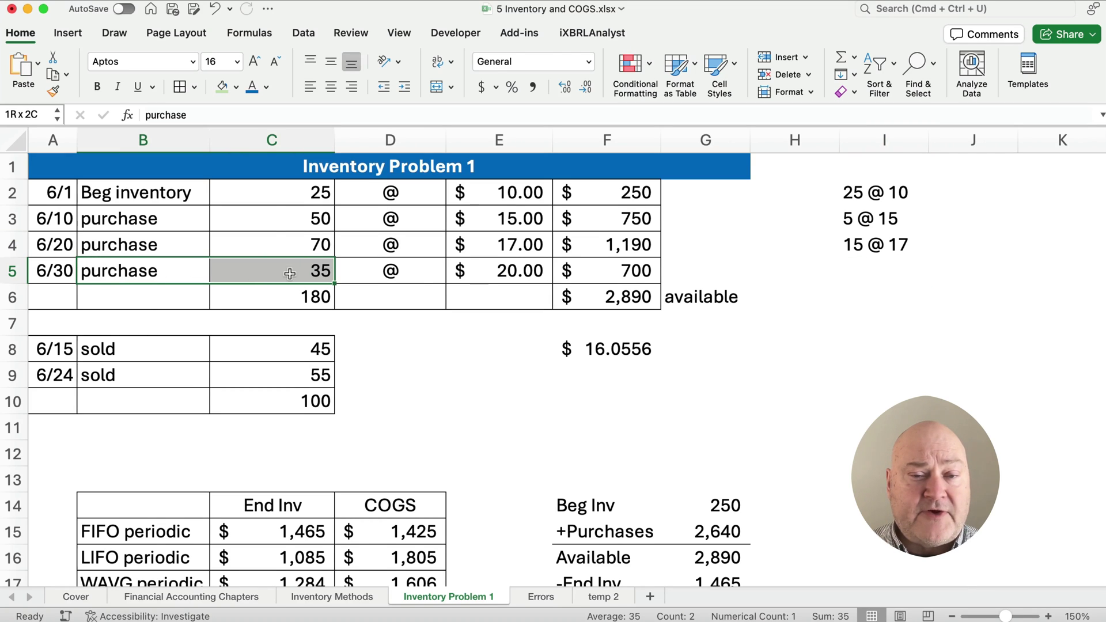
{"action": "left_click", "coordinate": [869, 271]}
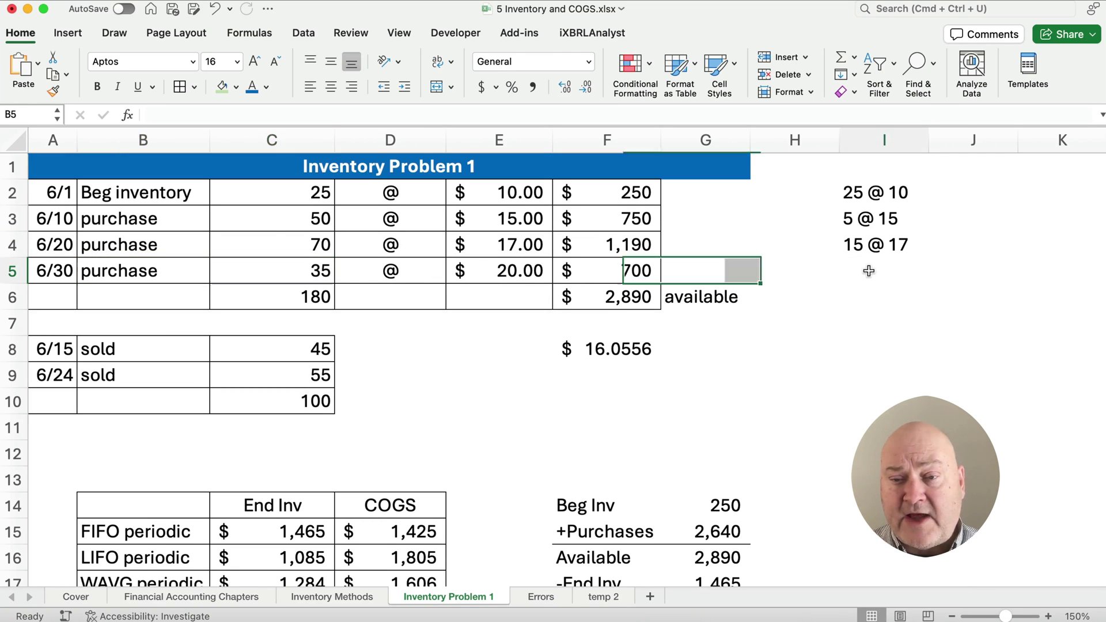
{"action": "type", "text": "35 "}
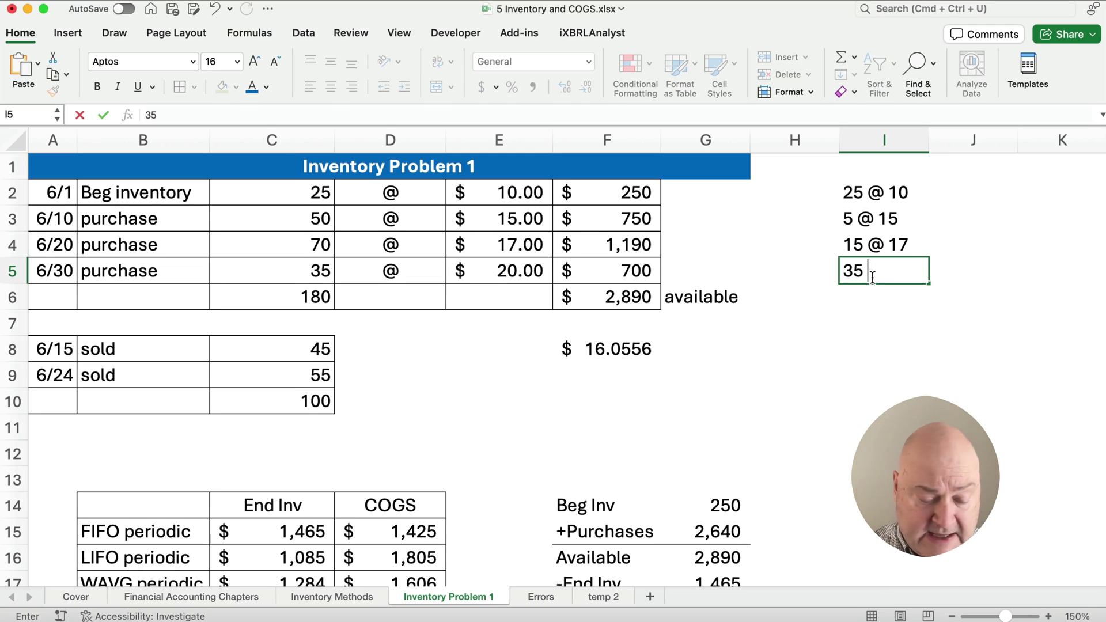
{"action": "type", "text": "@ "}
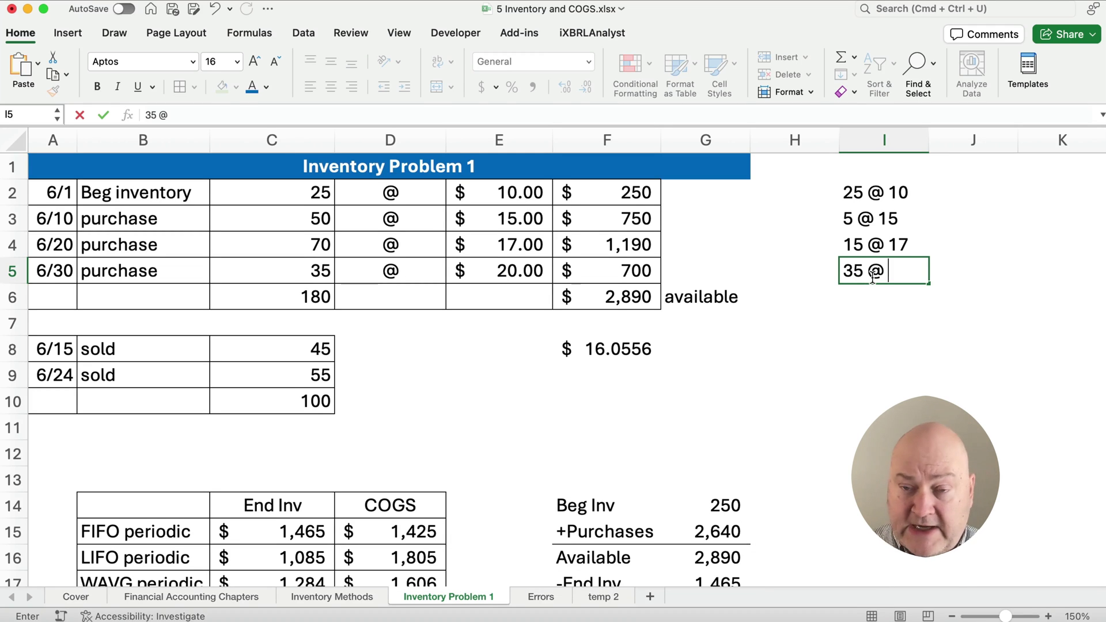
{"action": "type", "text": "20"}
{"action": "key", "text": "Return"}
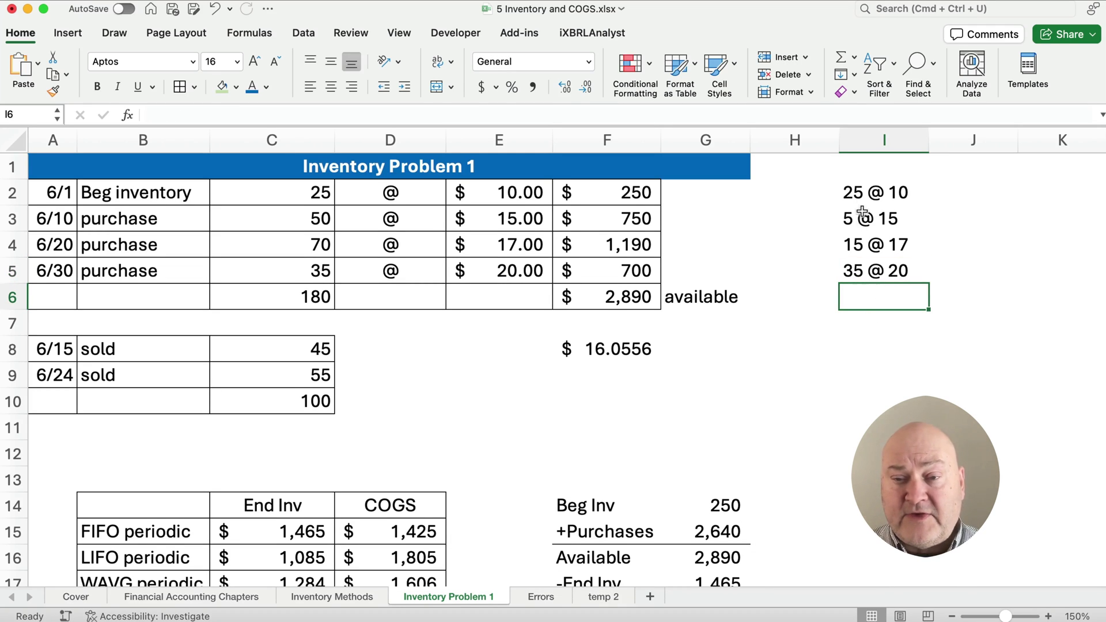
{"action": "left_click_drag", "start_coordinate": [854, 194], "coordinate": [929, 277]}
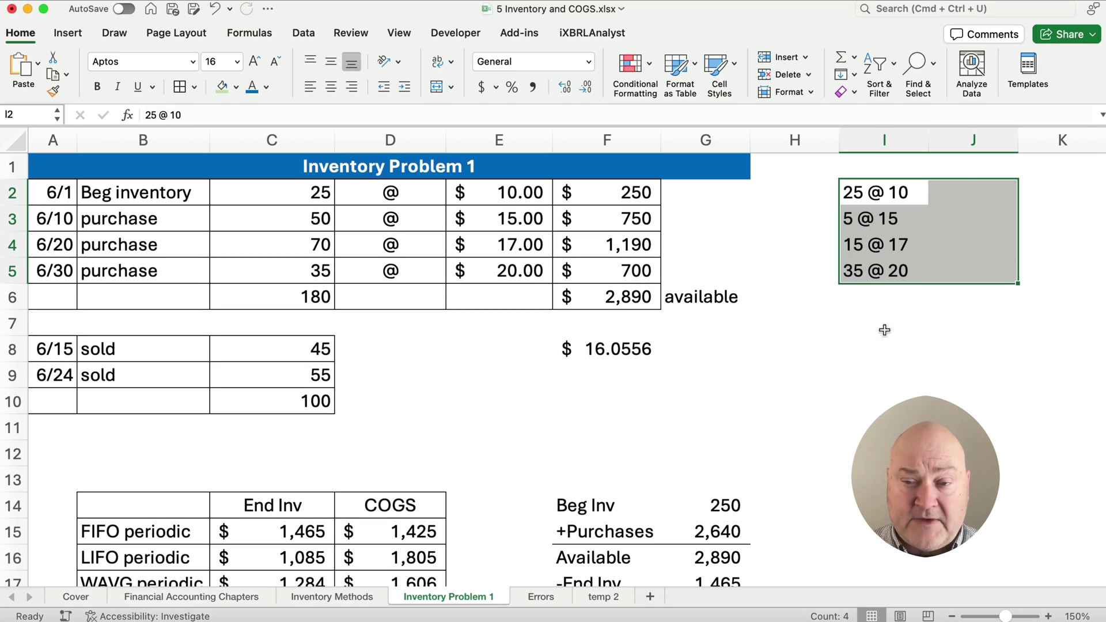
Step: Cost each layer in J2:J5 with =25*10, =5*15, =15*17 and =35*20
{"action": "left_click", "coordinate": [967, 186]}
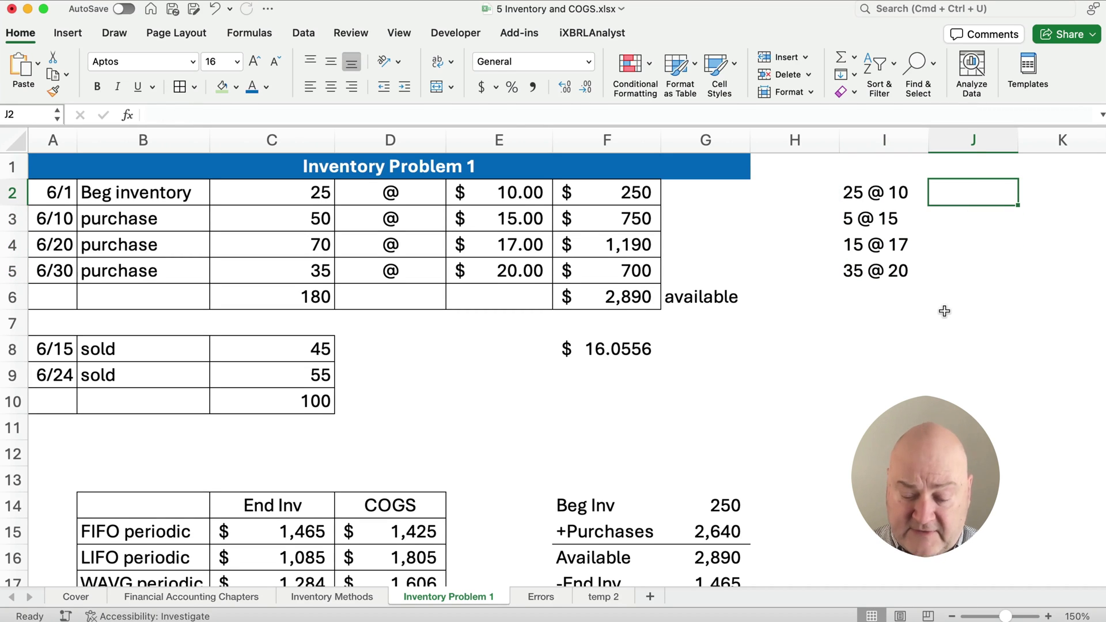
{"action": "type", "text": "="}
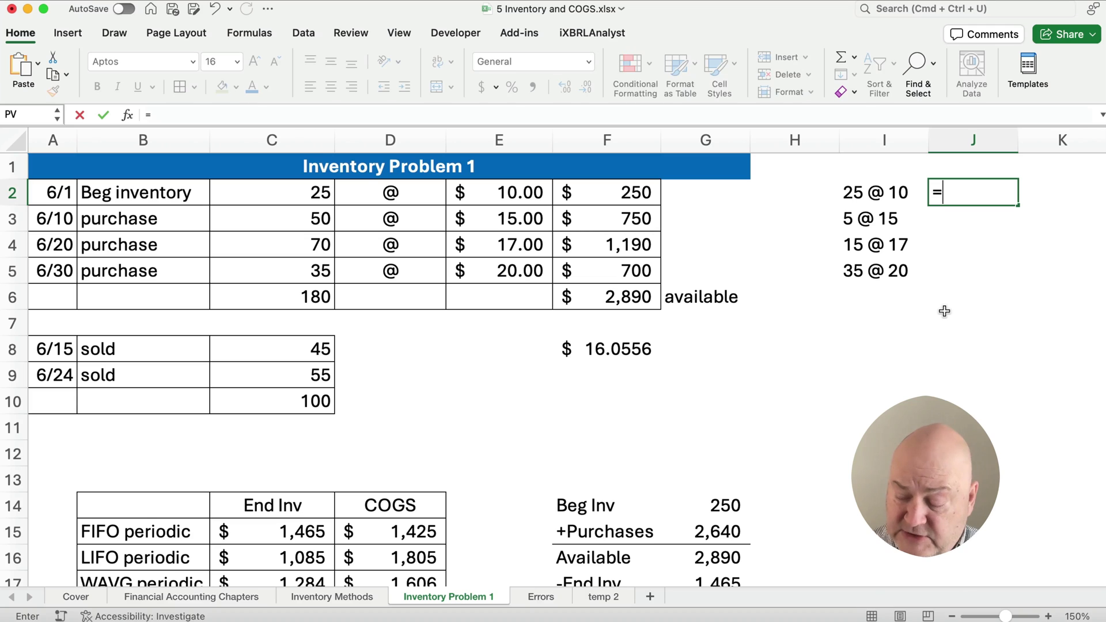
{"action": "type", "text": "25*10"}
{"action": "key", "text": "Return"}
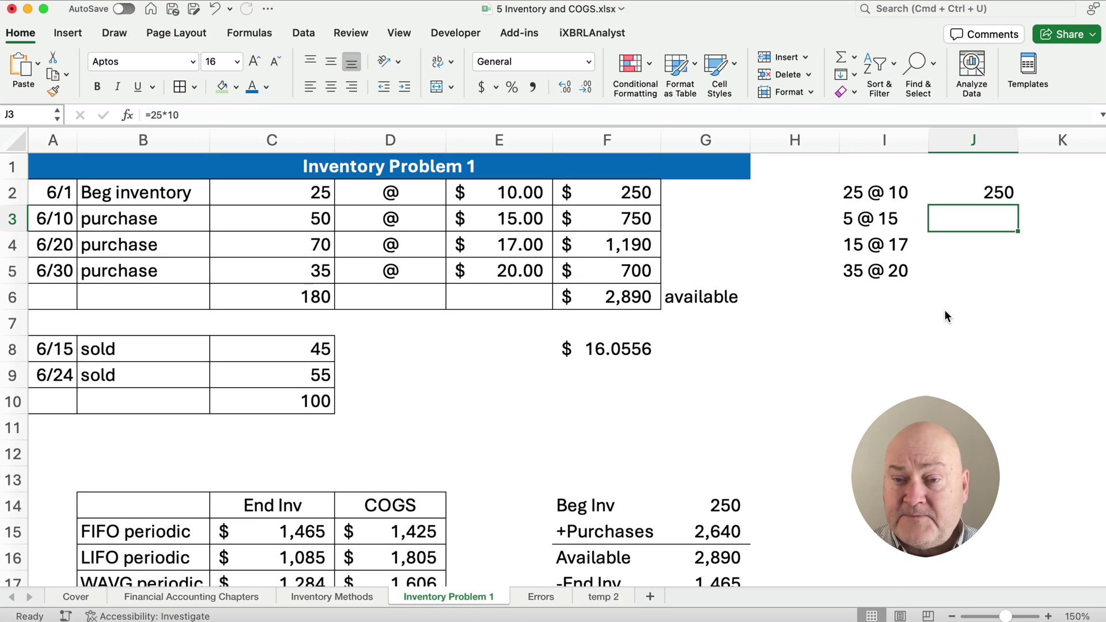
{"action": "type", "text": "="}
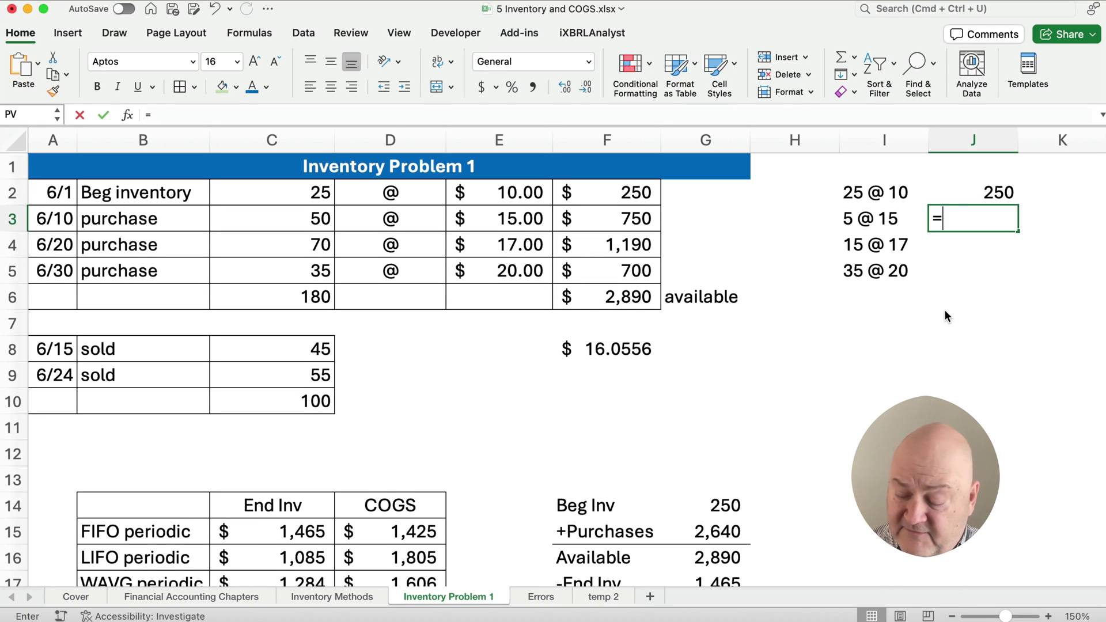
{"action": "type", "text": "5*15"}
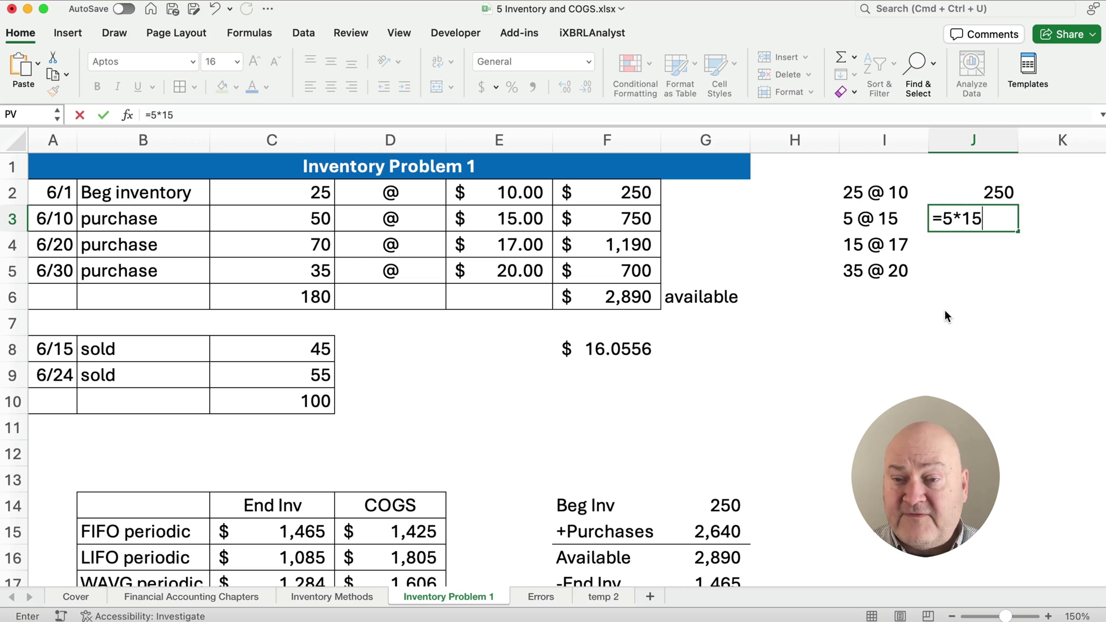
{"action": "key", "text": "Return"}
{"action": "type", "text": "="}
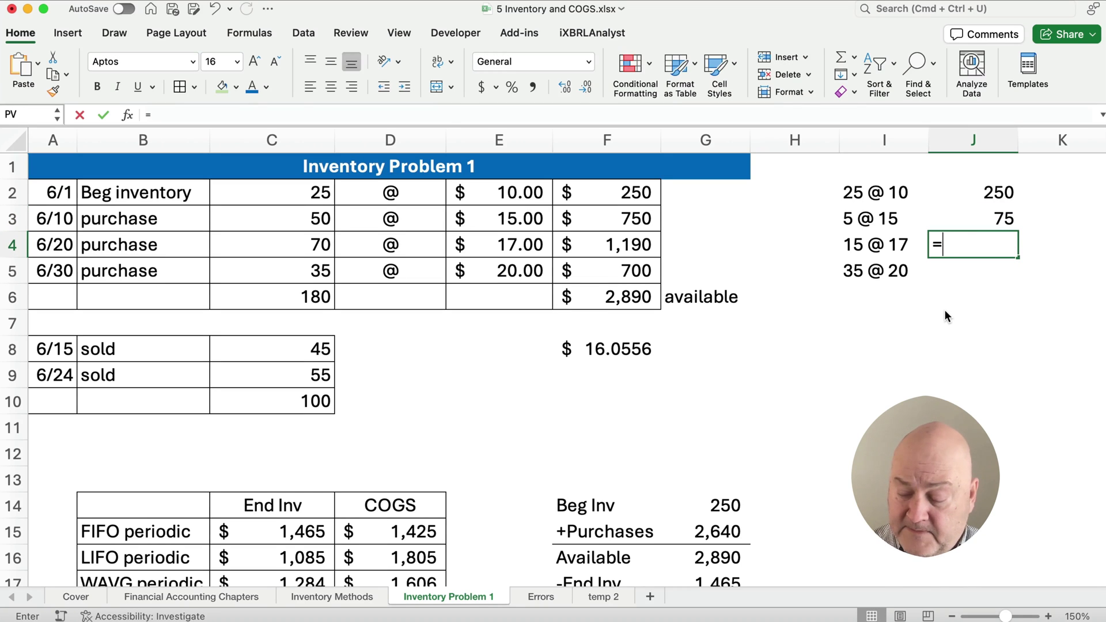
{"action": "type", "text": "15*17"}
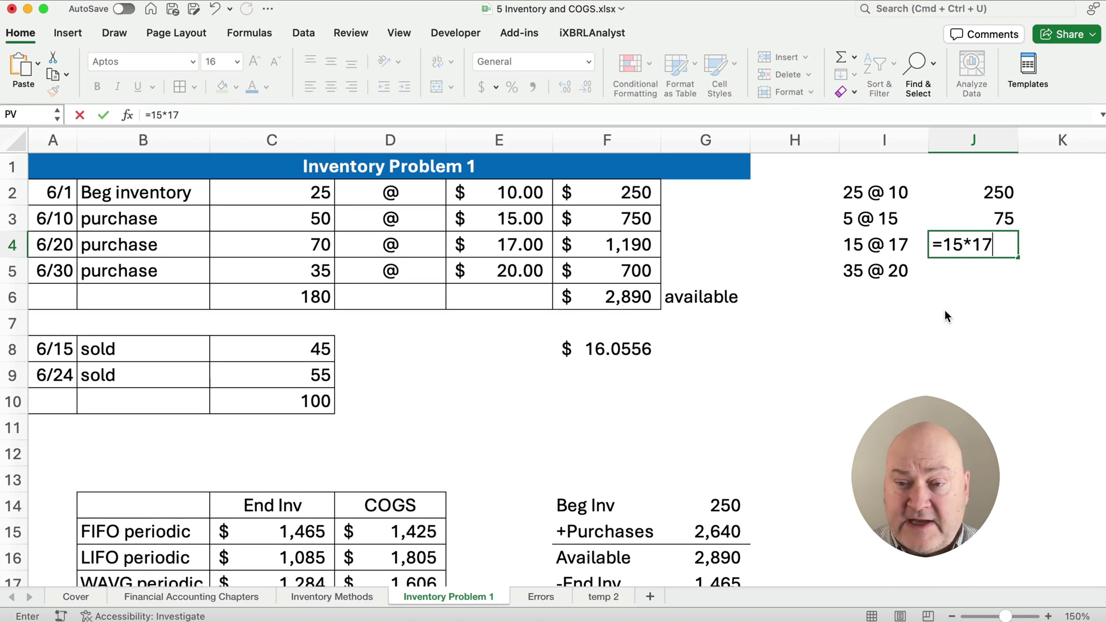
{"action": "key", "text": "Return"}
{"action": "type", "text": "="}
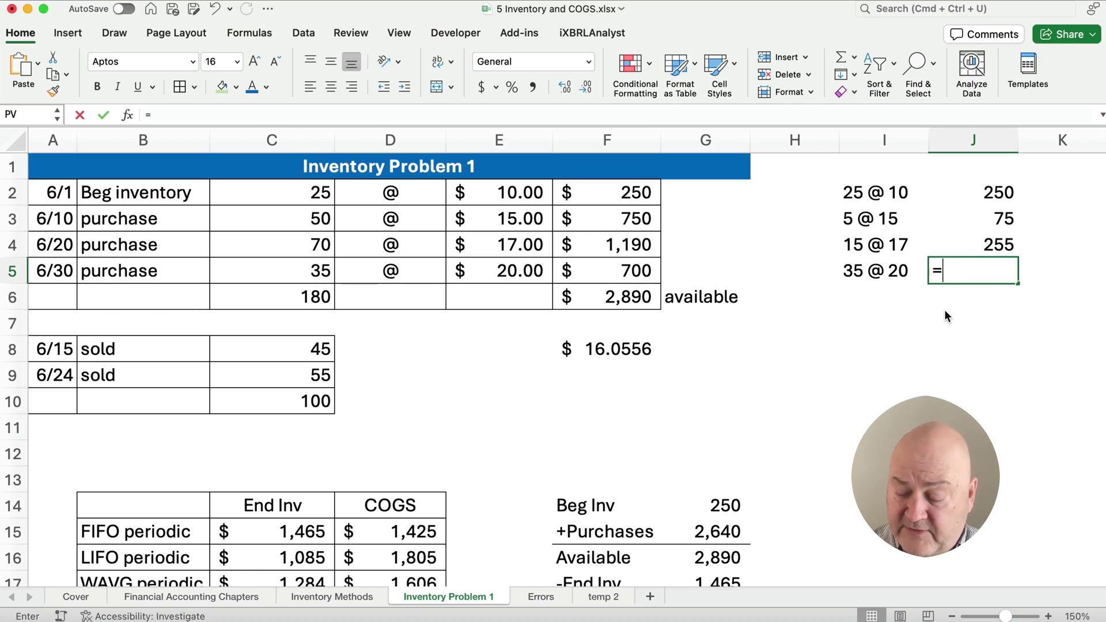
{"action": "type", "text": "35*20"}
{"action": "key", "text": "Return"}
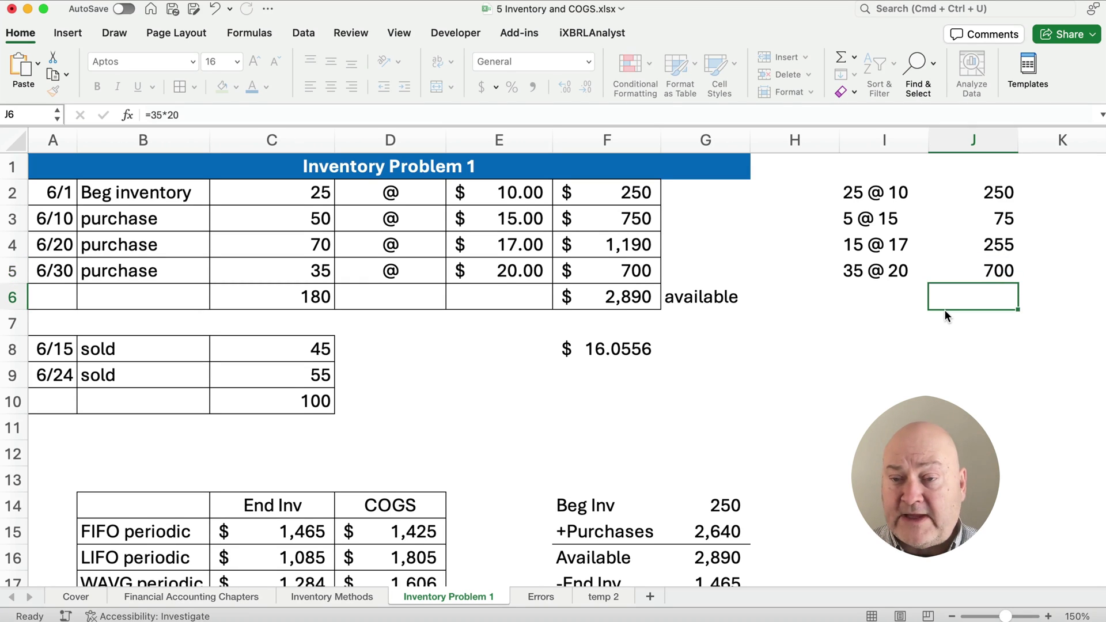
Step: AutoSum the four layer costs into J6, totalling 1280
{"action": "left_click_drag", "start_coordinate": [980, 193], "coordinate": [984, 294]}
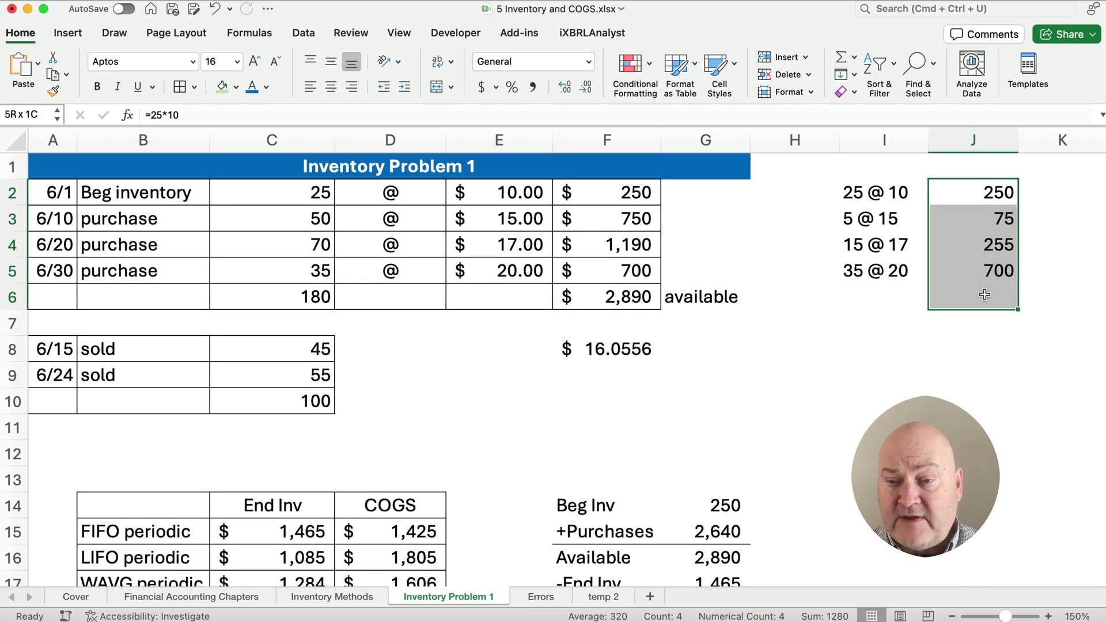
{"action": "key", "text": "super+shift+t"}
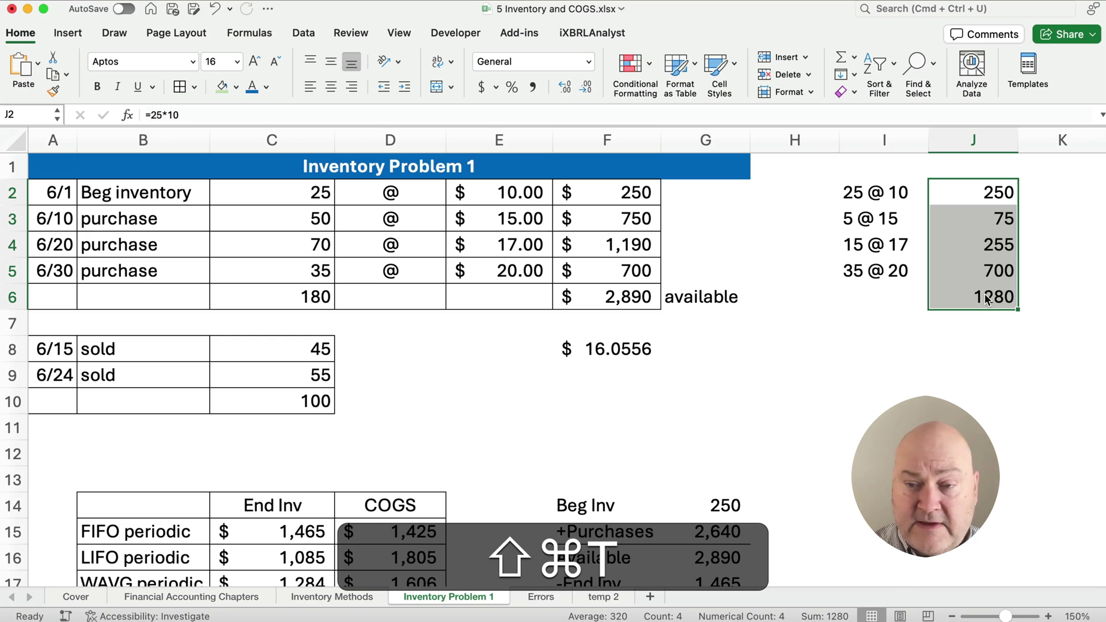
{"action": "left_click", "coordinate": [984, 296]}
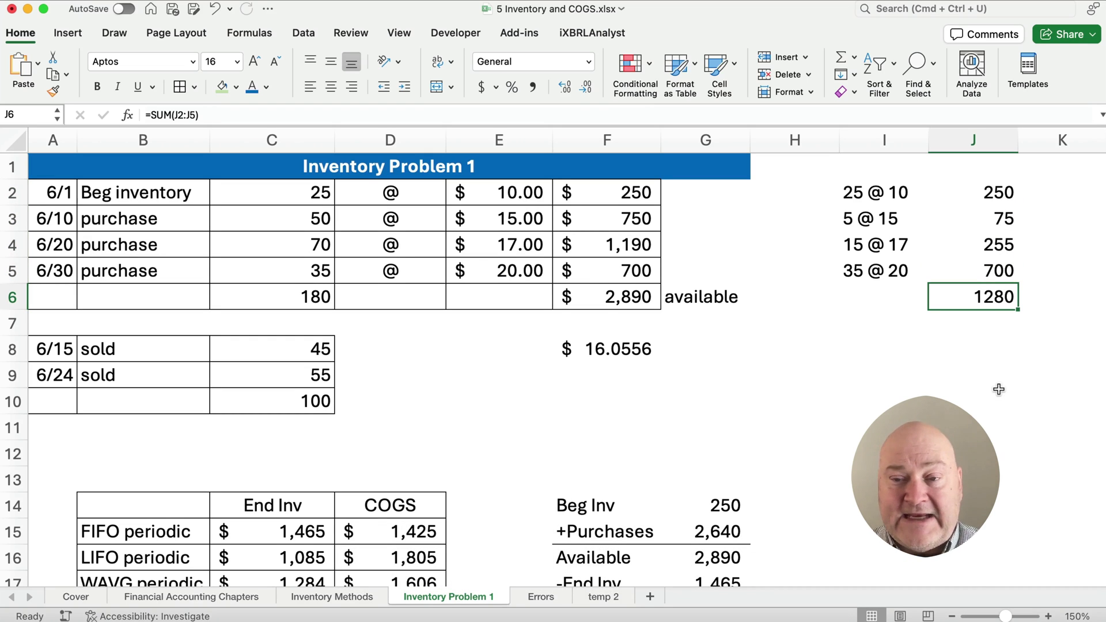
{"action": "scroll", "coordinate": [688, 407], "scroll_direction": "down", "scroll_amount": 3}
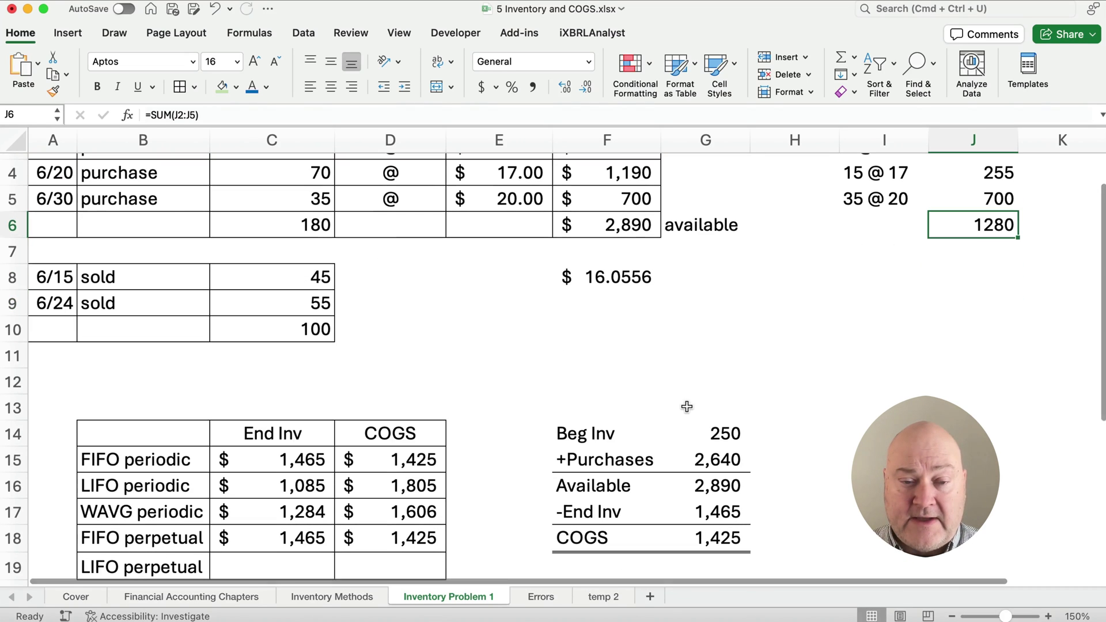
Step: Enter 1280 as the LIFO perpetual ending inventory in C19
{"action": "scroll", "coordinate": [292, 541], "scroll_direction": "down", "scroll_amount": 1}
{"action": "left_click", "coordinate": [293, 538]}
{"action": "type", "text": "1280"}
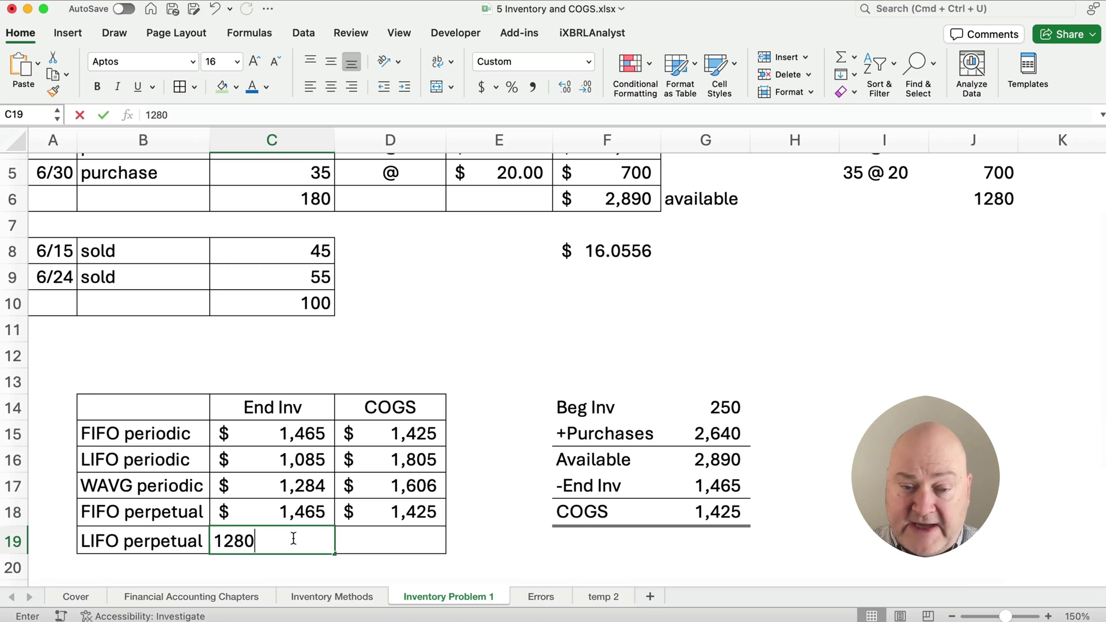
{"action": "key", "text": "Return"}
Step: Set the LIFO perpetual COGS in D19 to =F6-C19, giving 1,610
{"action": "key", "text": "Up"}
{"action": "key", "text": "Right"}
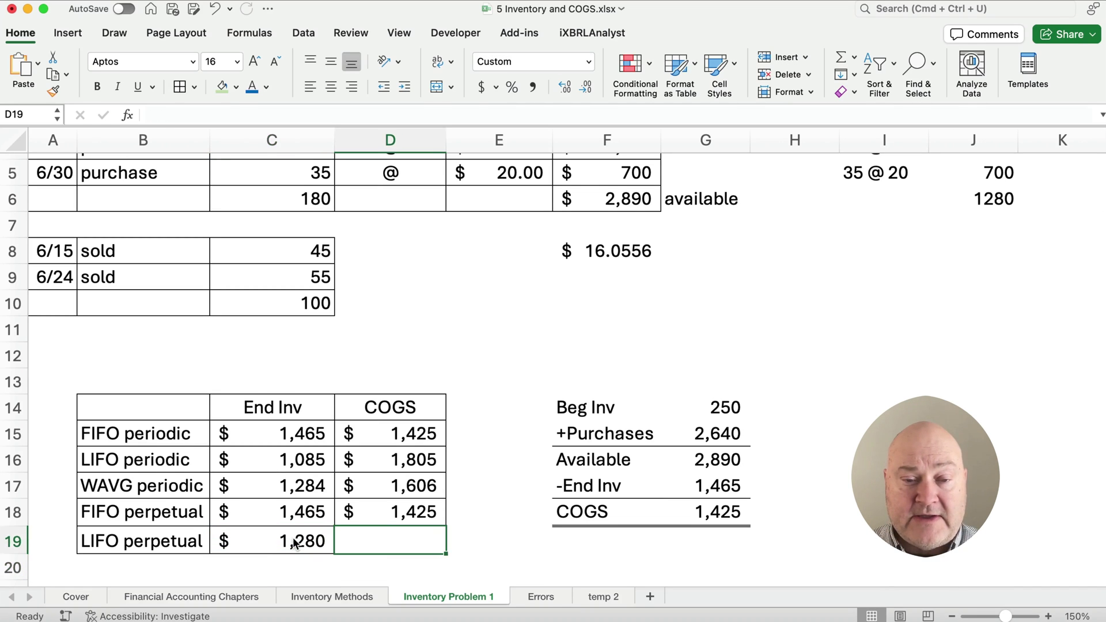
{"action": "type", "text": "="}
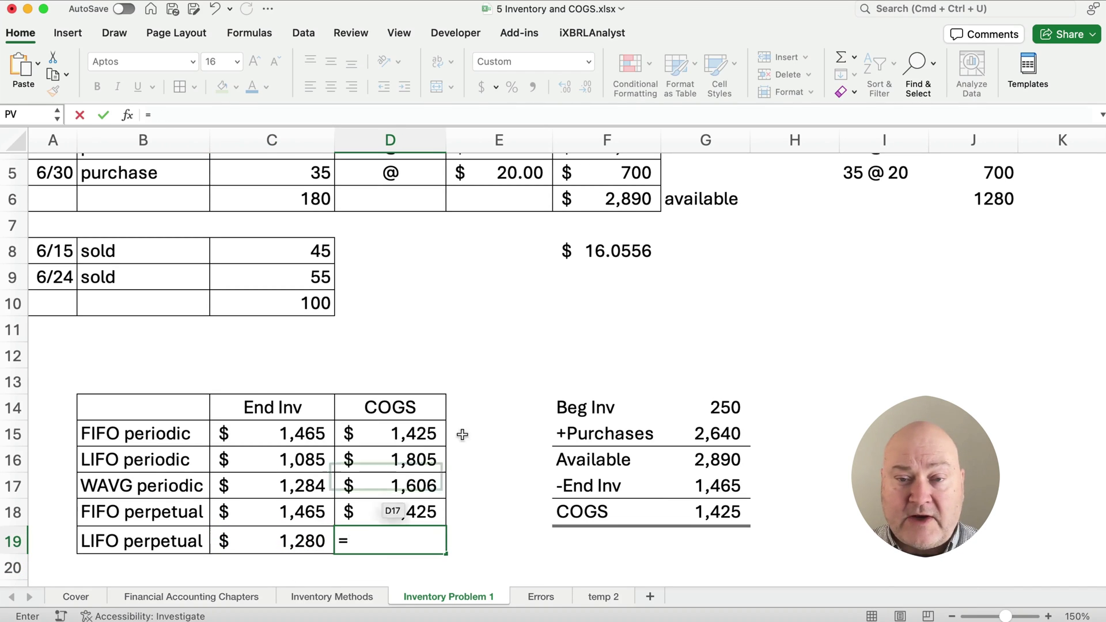
{"action": "left_click", "coordinate": [606, 202]}
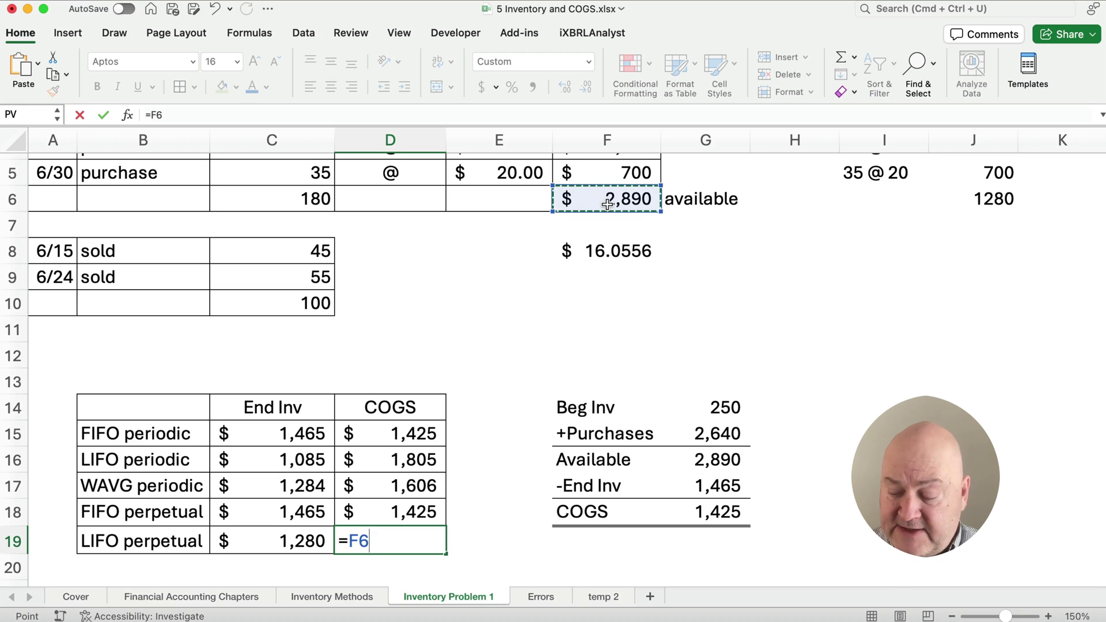
{"action": "type", "text": "-"}
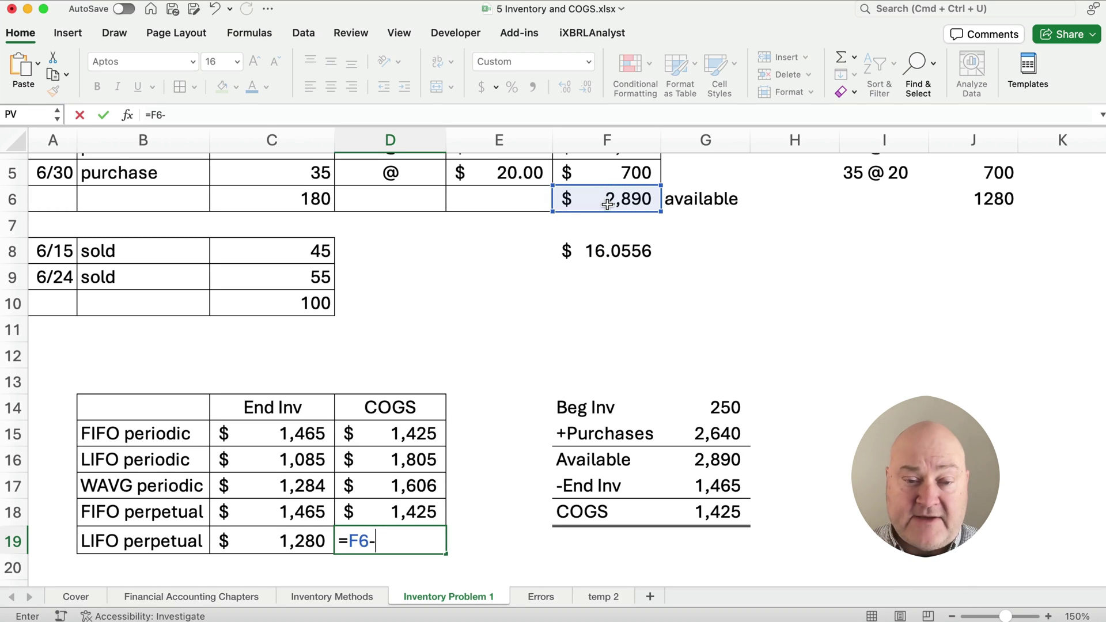
{"action": "left_click", "coordinate": [313, 538]}
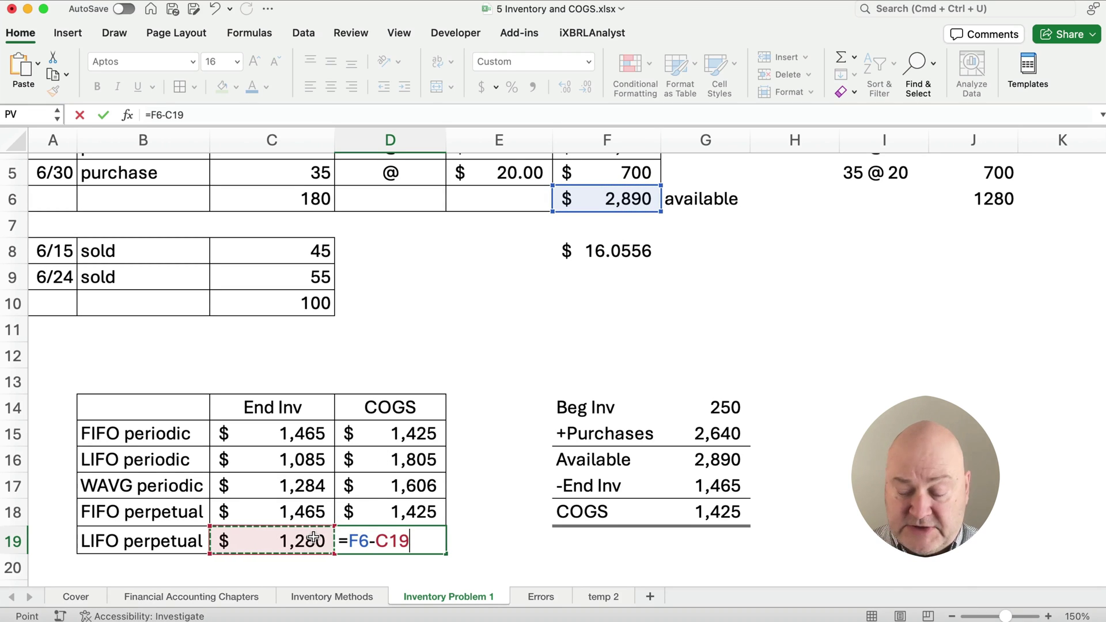
{"action": "key", "text": "Return"}
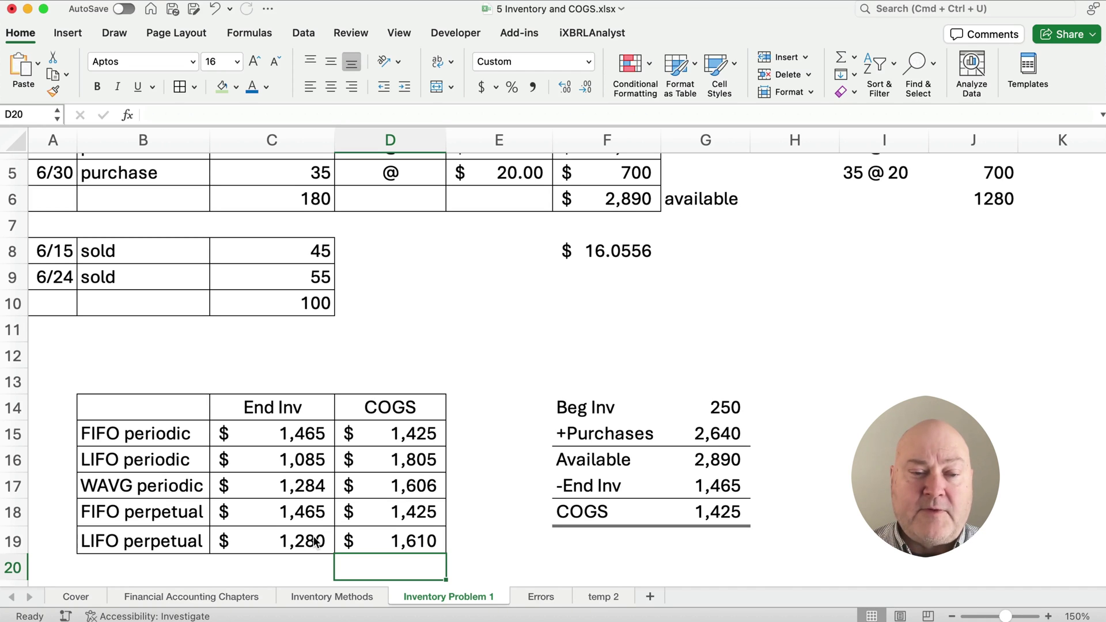
Step: Review the FIFO row: higher ending inventory, net income and income tax under inflation
{"action": "scroll", "coordinate": [252, 502], "scroll_direction": "down", "scroll_amount": 5}
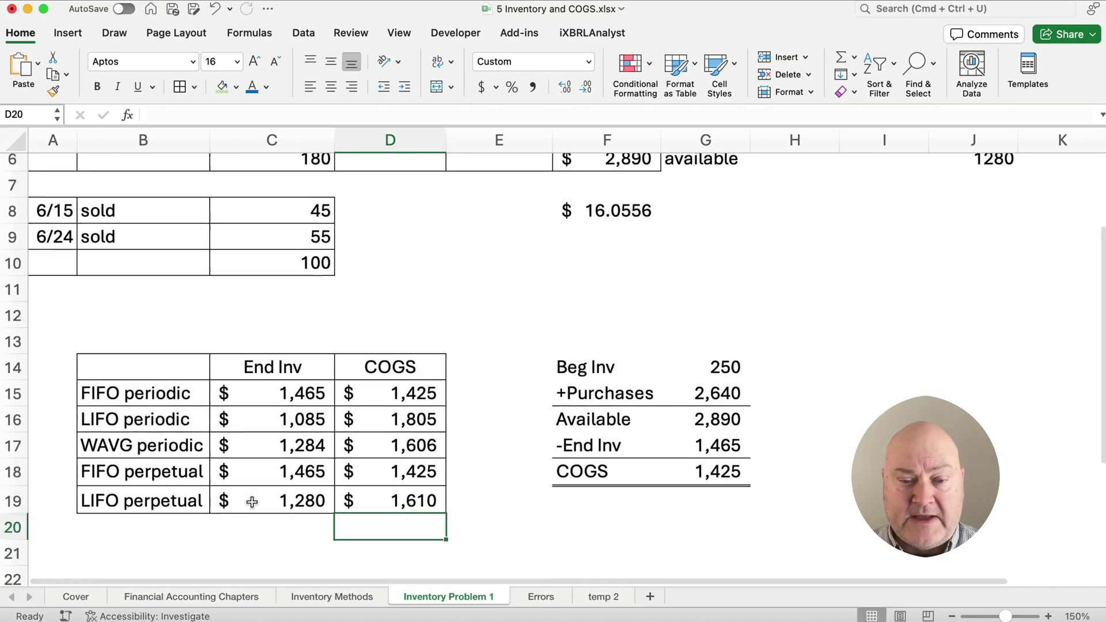
{"action": "scroll", "coordinate": [251, 502], "scroll_direction": "down", "scroll_amount": 2}
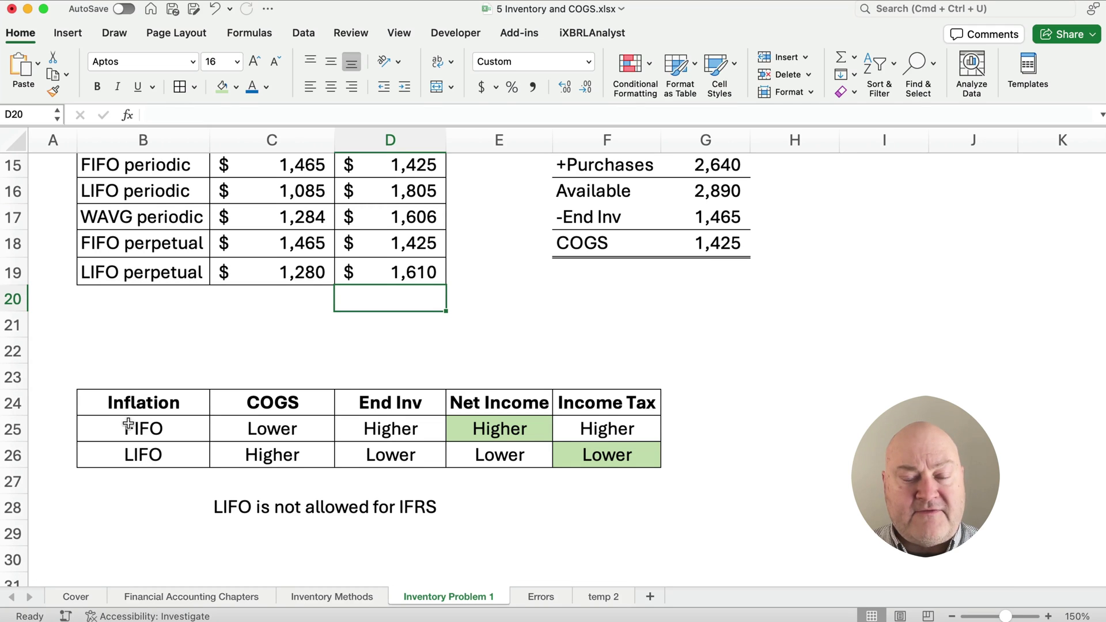
{"action": "left_click_drag", "start_coordinate": [129, 425], "coordinate": [619, 437]}
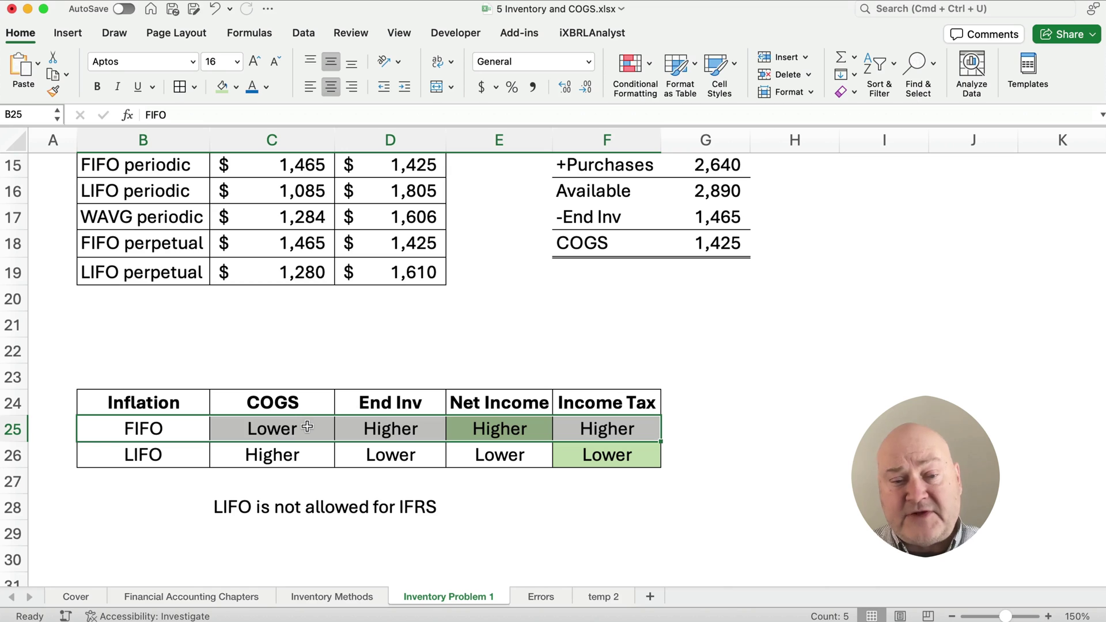
{"action": "left_click", "coordinate": [415, 429]}
{"action": "left_click", "coordinate": [490, 425]}
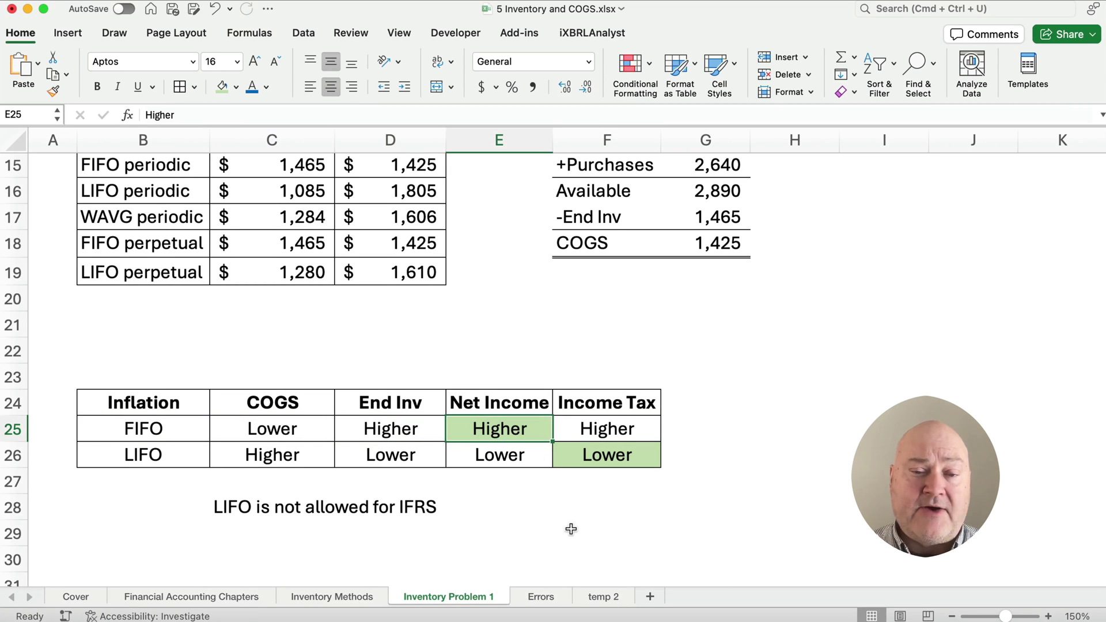
{"action": "left_click", "coordinate": [610, 431]}
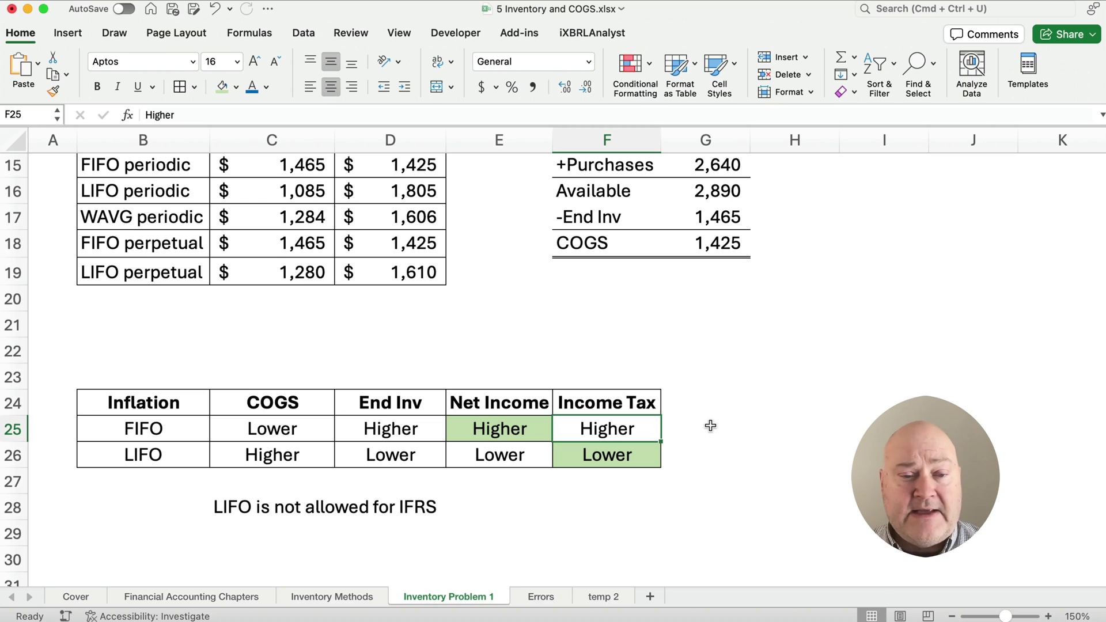
Step: Review the LIFO row: higher COGS, lower net income and lower income tax
{"action": "left_click", "coordinate": [153, 455]}
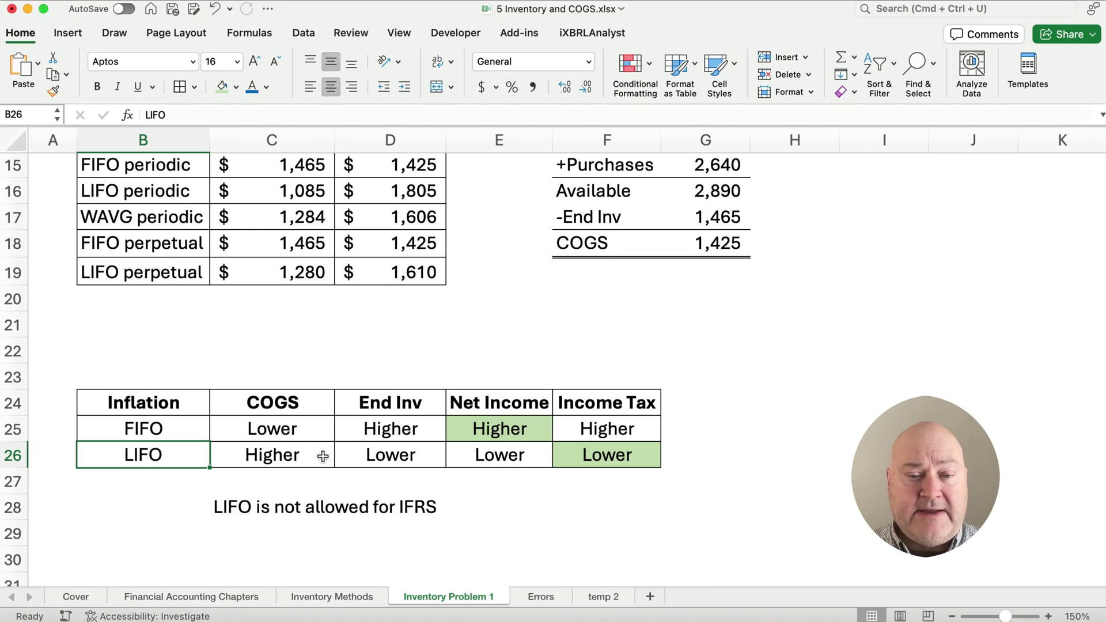
{"action": "left_click", "coordinate": [294, 457]}
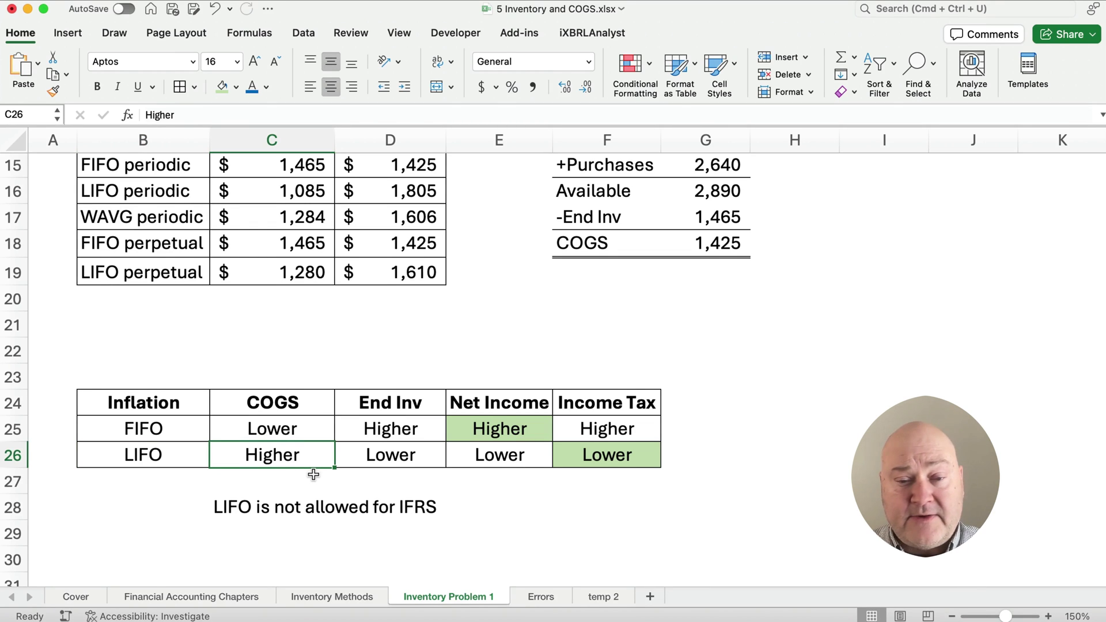
{"action": "left_click", "coordinate": [510, 458]}
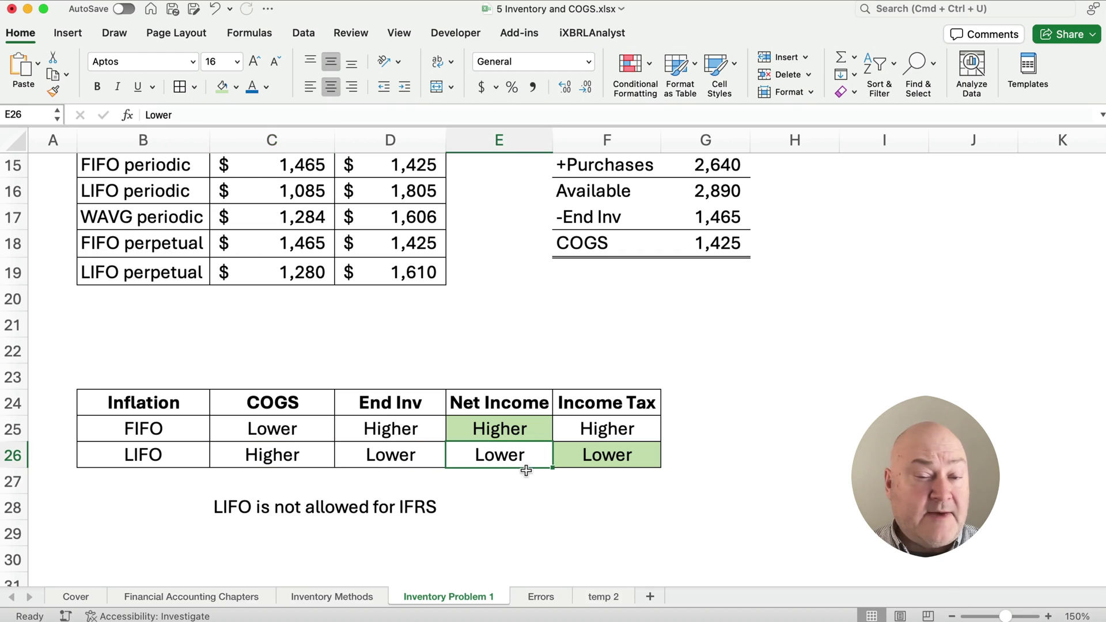
{"action": "left_click", "coordinate": [603, 458]}
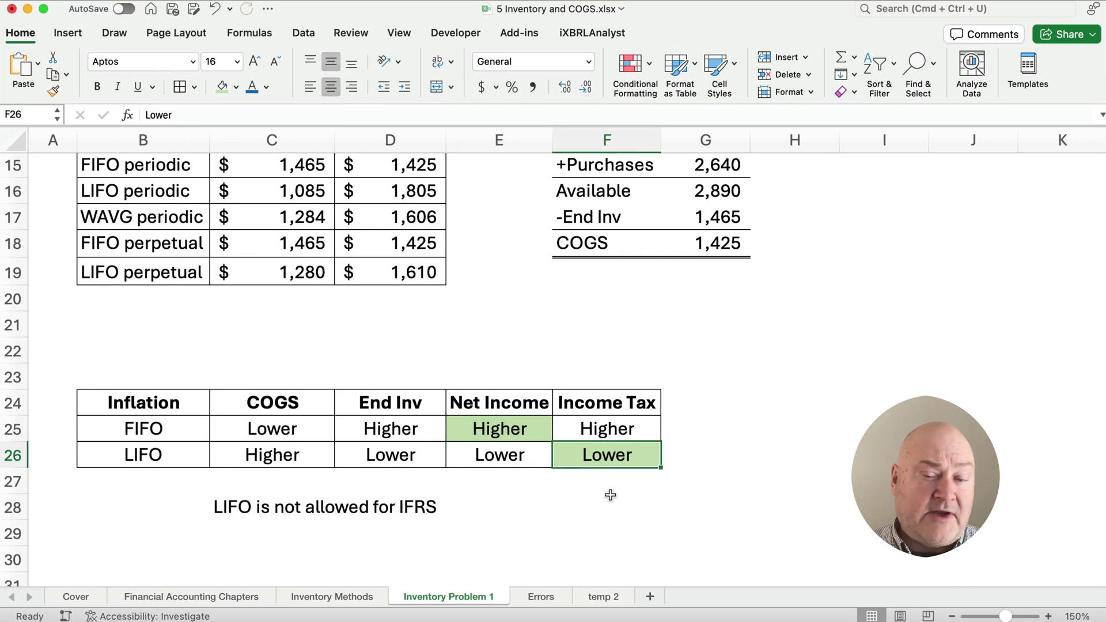